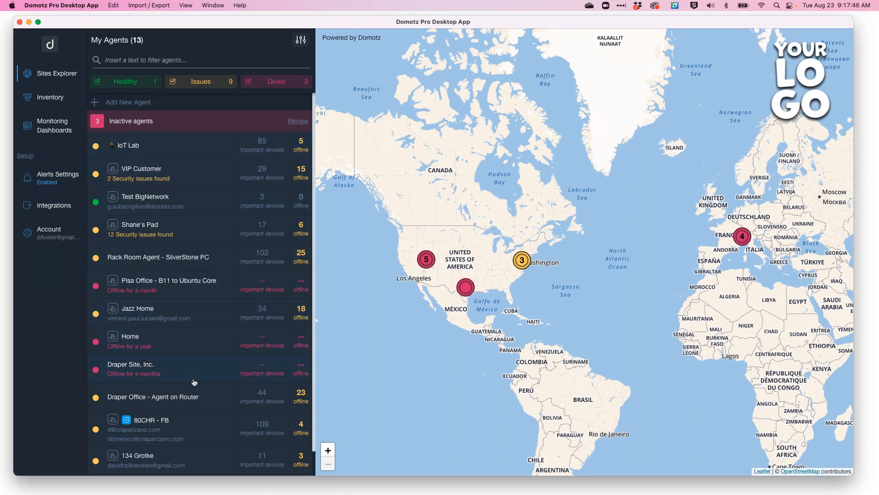
Zoom the sites map into the agent clusters around Draper, UT.
{"action": "scroll", "coordinate": [187, 391], "scroll_direction": "down", "scroll_amount": 1}
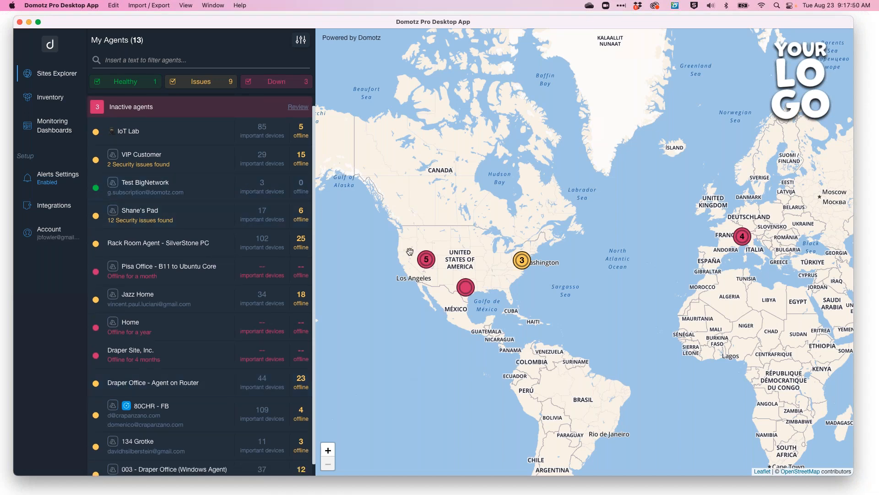
{"action": "left_click", "coordinate": [426, 261]}
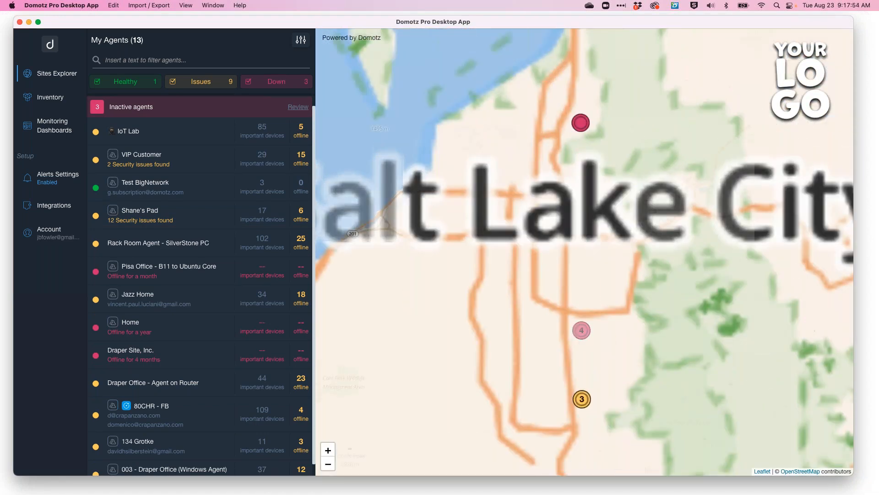
{"action": "left_click", "coordinate": [585, 413]}
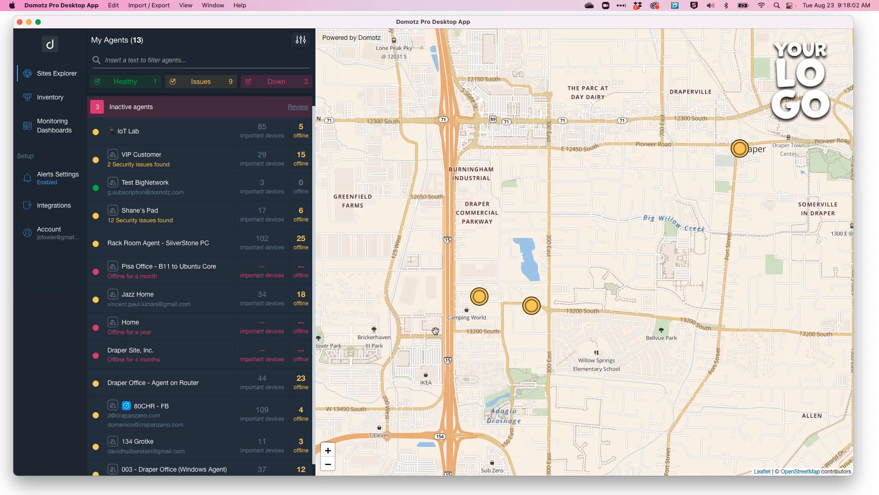
Open the IoT Lab agent's Agent & Customer Configuration customer details and return to Sites Explorer.
{"action": "left_click", "coordinate": [174, 138]}
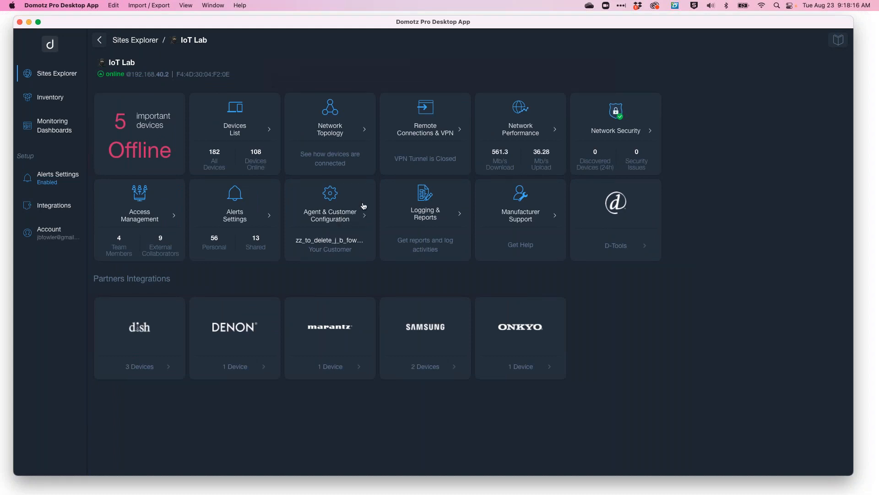
{"action": "left_click", "coordinate": [342, 218]}
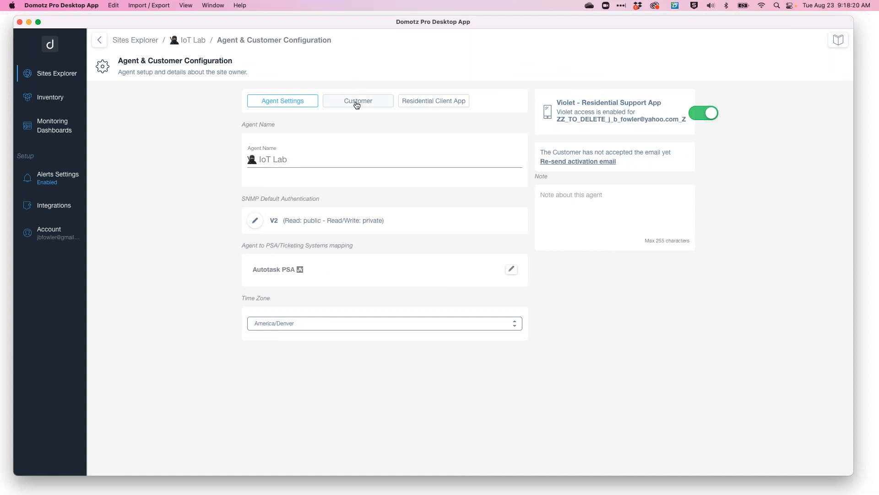
{"action": "left_click", "coordinate": [356, 102]}
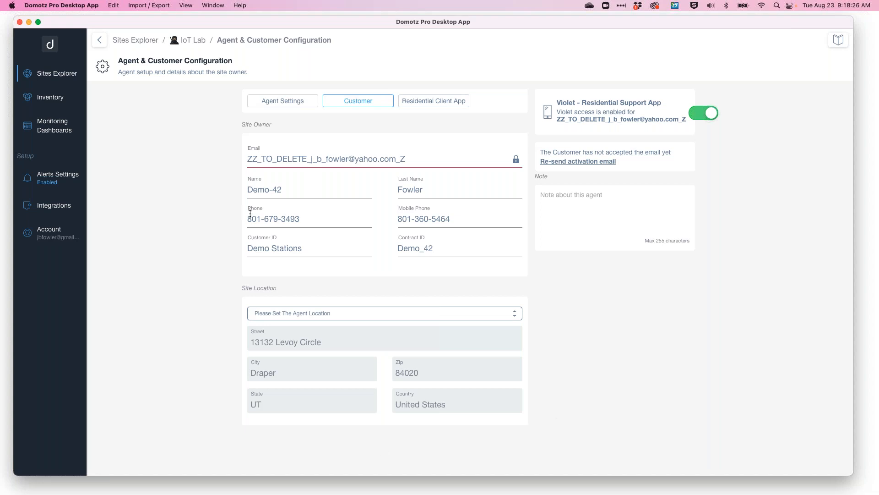
{"action": "left_click", "coordinate": [139, 45]}
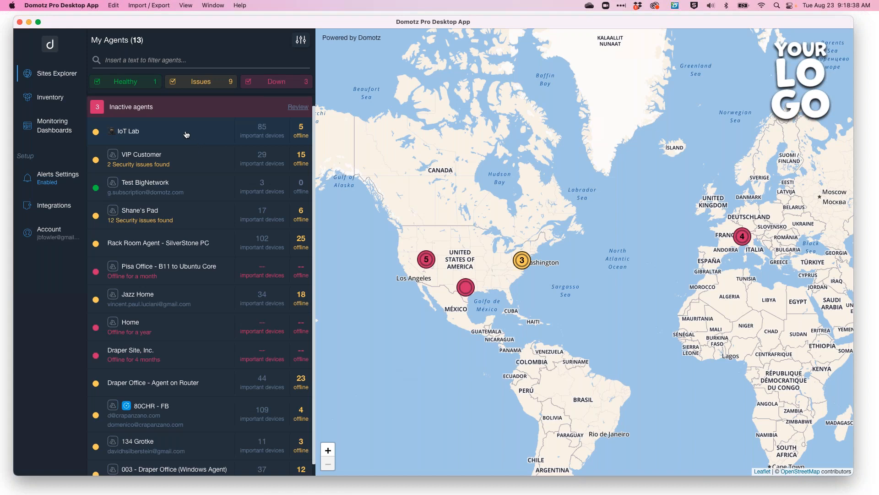
Open the IoT Lab devices list and browse through the devices grouped by location.
{"action": "left_click", "coordinate": [161, 134]}
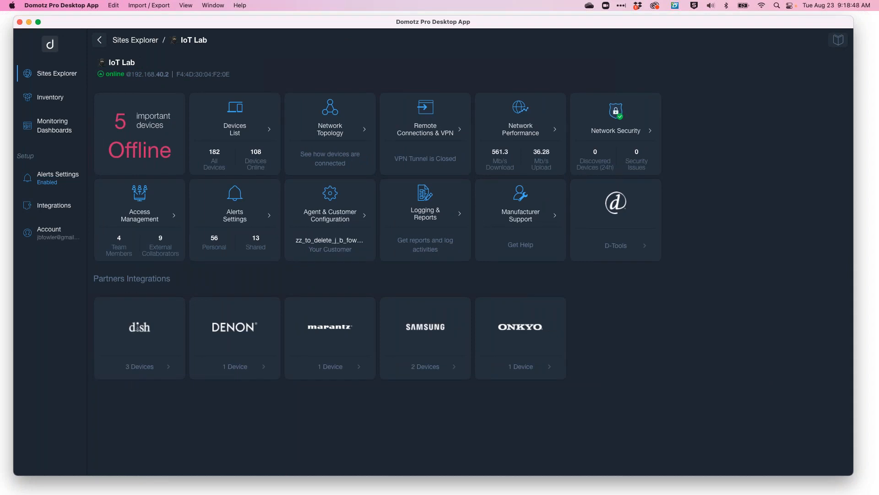
{"action": "left_click", "coordinate": [241, 128]}
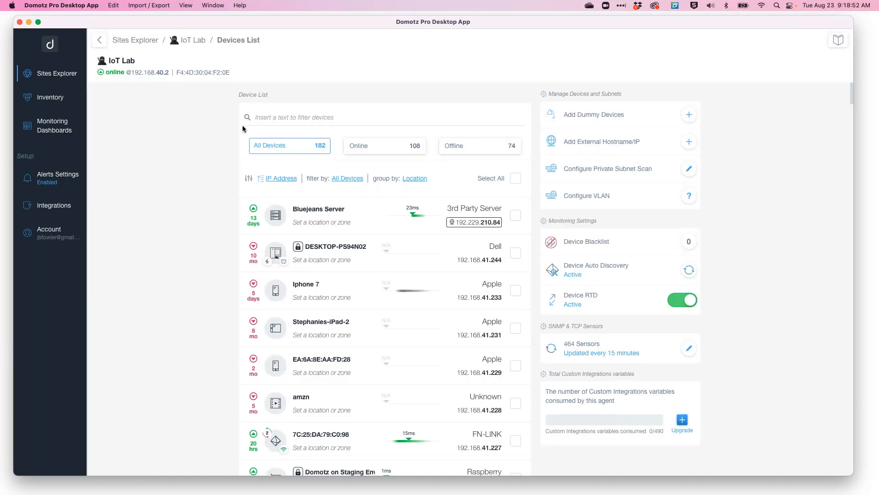
{"action": "scroll", "coordinate": [385, 274], "scroll_direction": "down", "scroll_amount": 20}
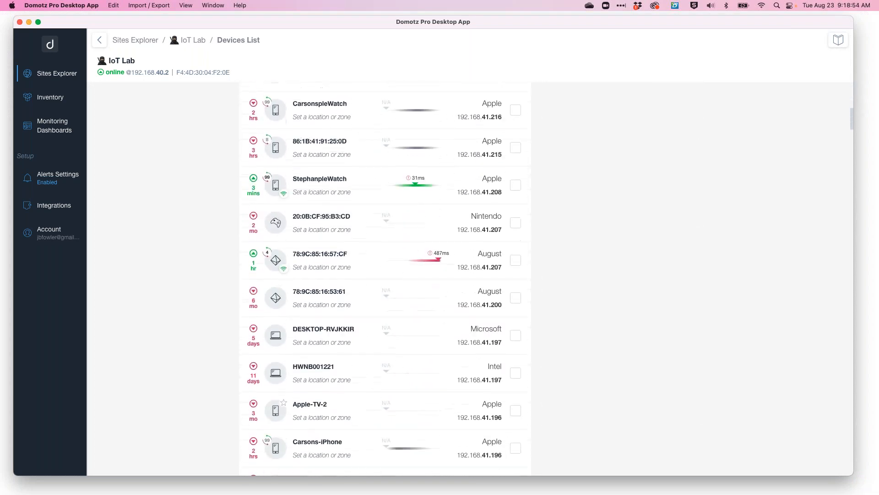
{"action": "scroll", "coordinate": [384, 287], "scroll_direction": "down", "scroll_amount": 15}
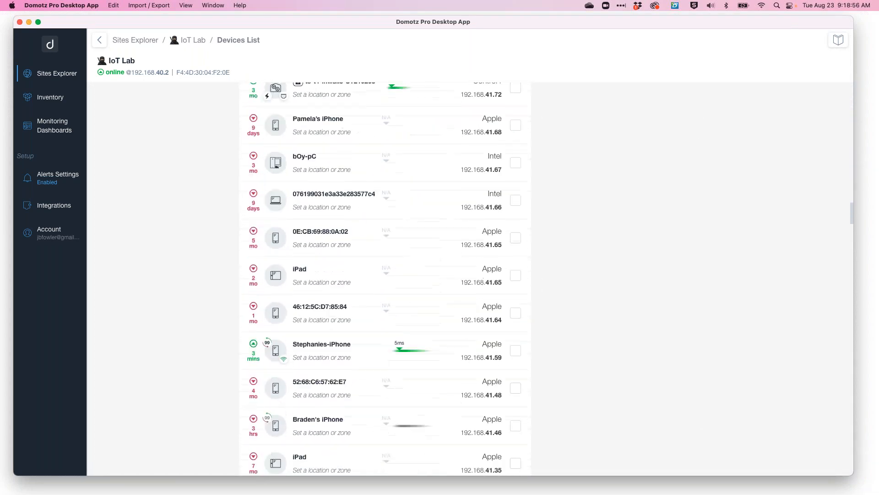
{"action": "scroll", "coordinate": [385, 286], "scroll_direction": "down", "scroll_amount": 20}
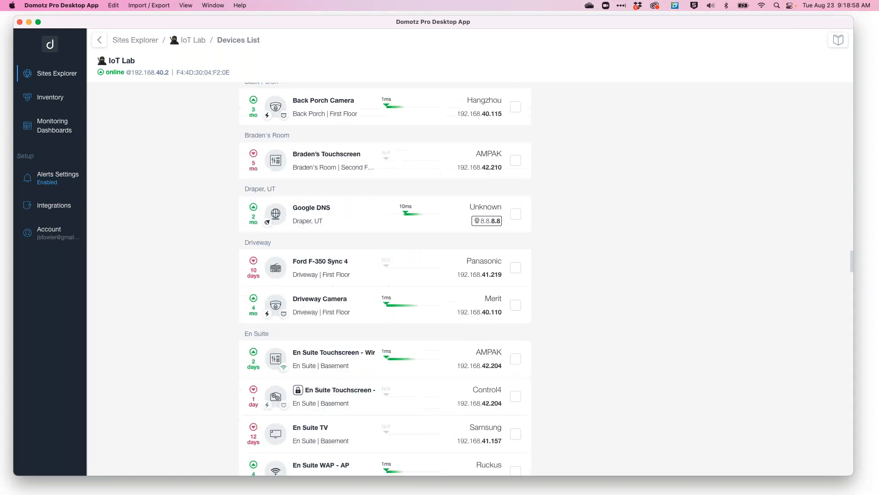
{"action": "scroll", "coordinate": [385, 274], "scroll_direction": "down", "scroll_amount": 5}
{"action": "scroll", "coordinate": [384, 275], "scroll_direction": "up", "scroll_amount": 10}
{"action": "scroll", "coordinate": [385, 279], "scroll_direction": "up", "scroll_amount": 3}
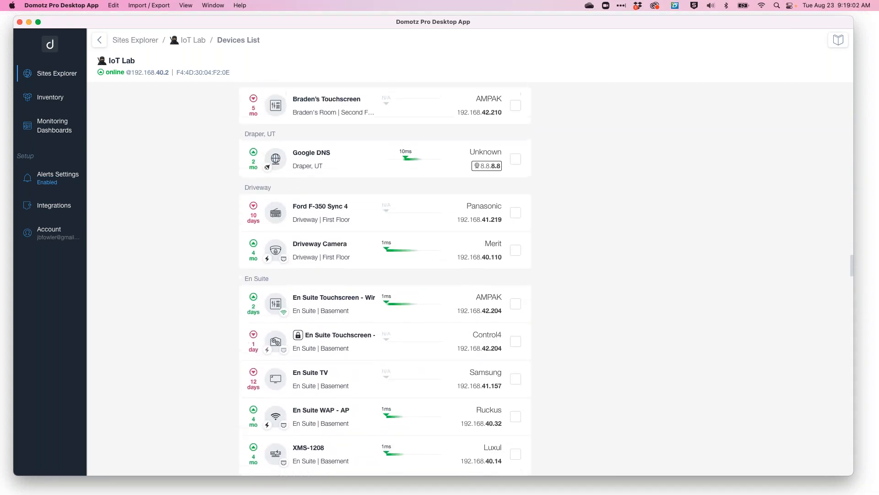
{"action": "scroll", "coordinate": [385, 277], "scroll_direction": "up", "scroll_amount": 5}
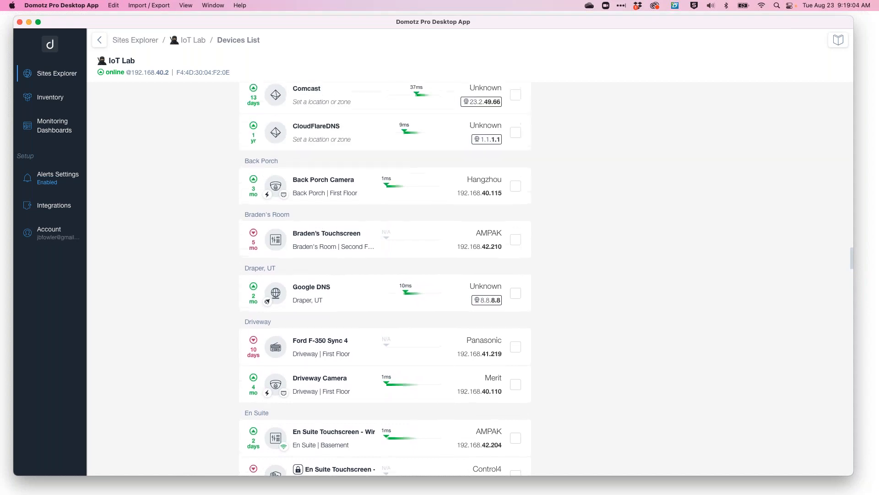
{"action": "scroll", "coordinate": [385, 280], "scroll_direction": "up", "scroll_amount": 2}
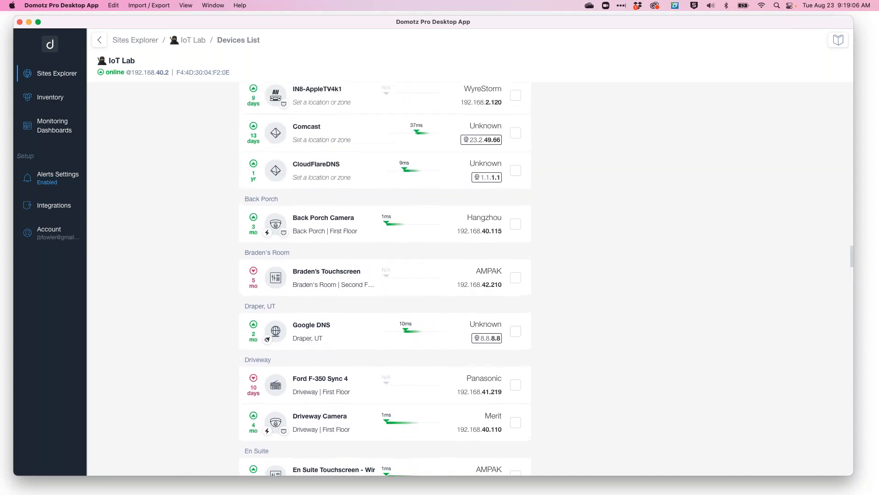
{"action": "scroll", "coordinate": [385, 280], "scroll_direction": "down", "scroll_amount": 6}
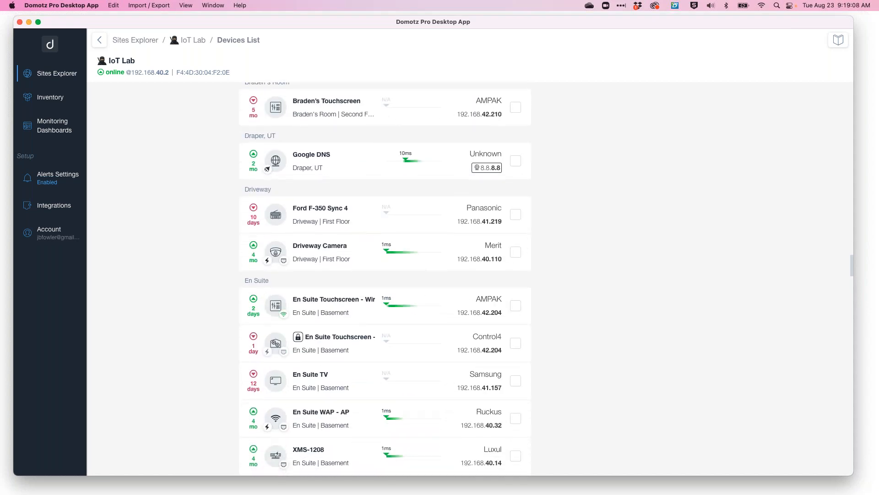
{"action": "left_click", "coordinate": [344, 249]}
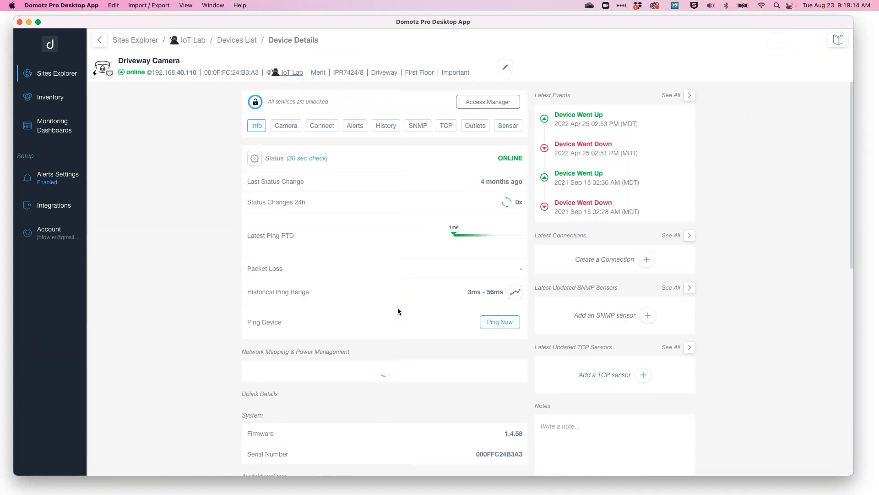
{"action": "scroll", "coordinate": [397, 311], "scroll_direction": "down", "scroll_amount": 10}
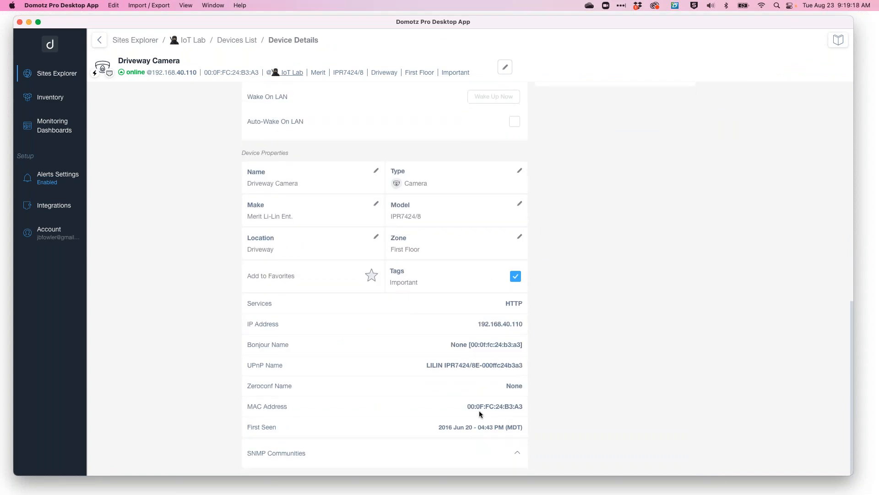
{"action": "left_click_drag", "start_coordinate": [478, 407], "coordinate": [519, 406]}
{"action": "left_click", "coordinate": [519, 324]}
{"action": "left_click_drag", "start_coordinate": [485, 323], "coordinate": [522, 324]}
{"action": "left_click_drag", "start_coordinate": [511, 304], "coordinate": [522, 305]}
{"action": "left_click", "coordinate": [516, 304]}
{"action": "scroll", "coordinate": [507, 313], "scroll_direction": "up", "scroll_amount": 2}
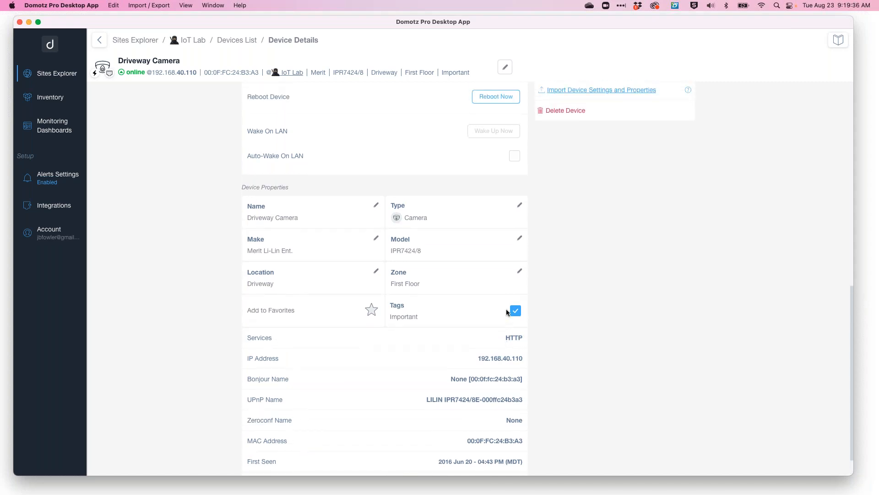
{"action": "scroll", "coordinate": [507, 312], "scroll_direction": "up", "scroll_amount": 10}
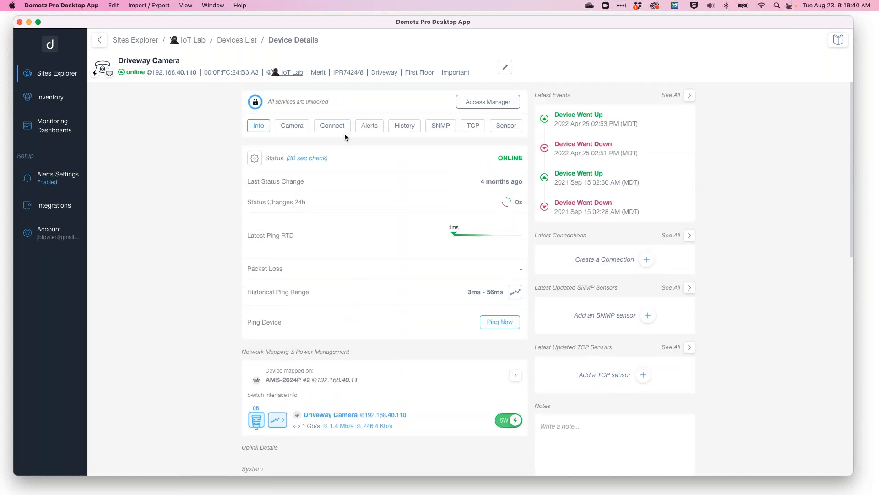
View the Driveway Camera's available remote connections and go back to the IoT Lab dashboard.
{"action": "left_click", "coordinate": [332, 127]}
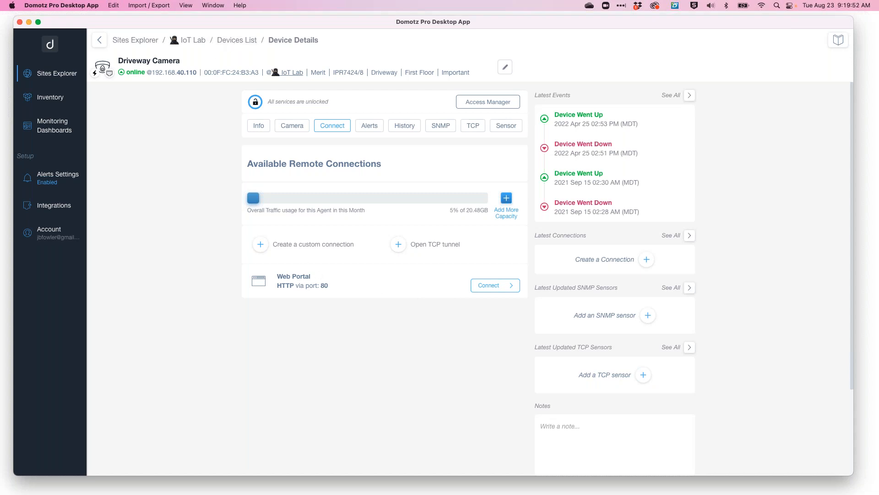
{"action": "left_click", "coordinate": [236, 39]}
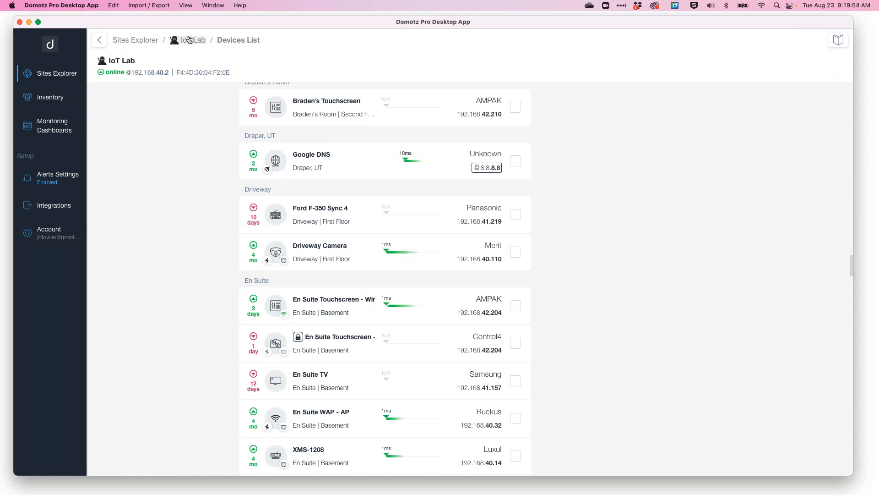
{"action": "left_click", "coordinate": [189, 40]}
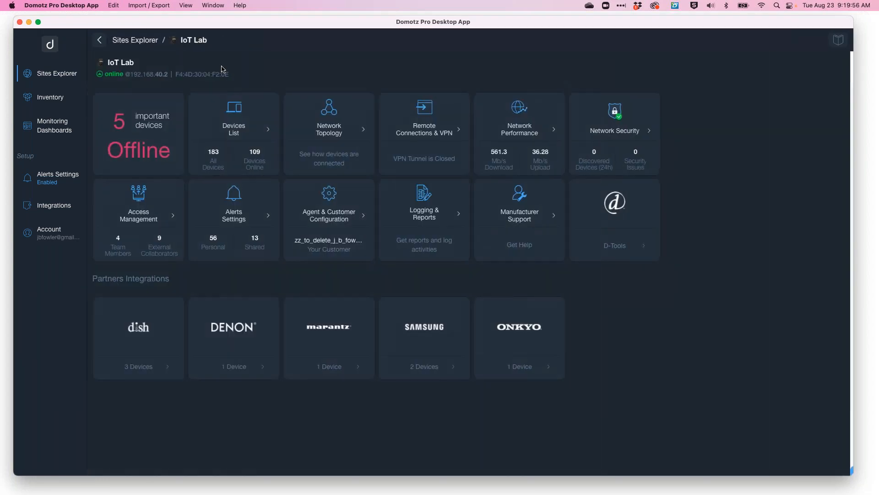
Open the Network Topology and view the AMS-2624P #1 switch's available remote connections.
{"action": "left_click", "coordinate": [336, 128]}
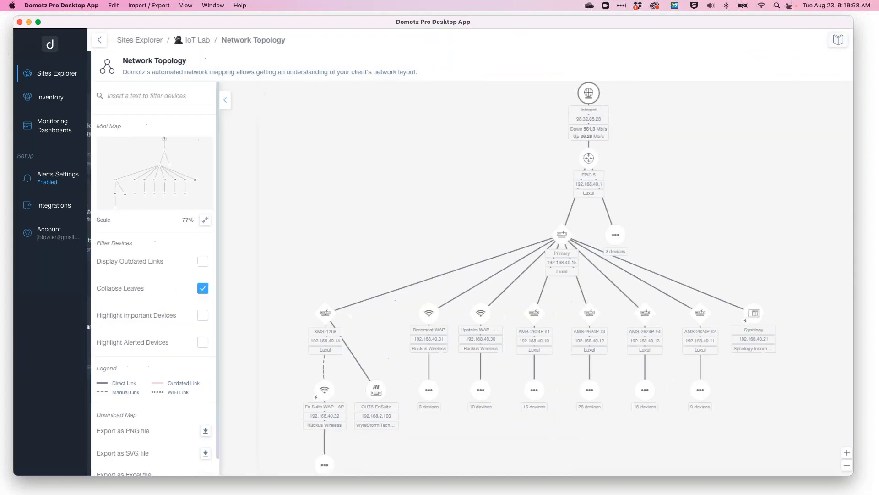
{"action": "left_click", "coordinate": [531, 315]}
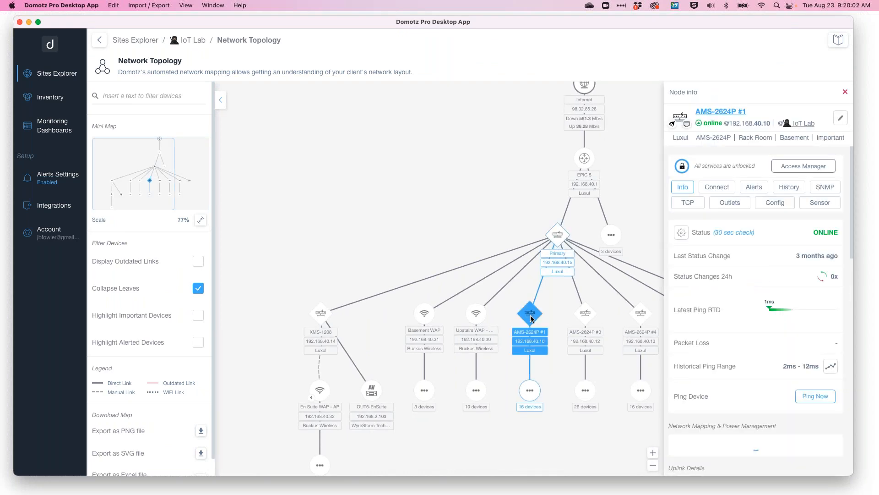
{"action": "left_click", "coordinate": [724, 189]}
{"action": "scroll", "coordinate": [733, 321], "scroll_direction": "down", "scroll_amount": 2}
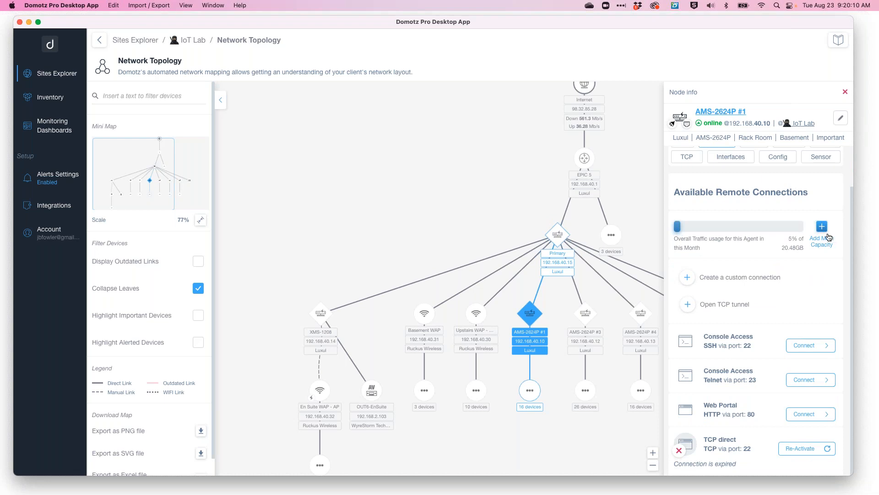
{"action": "scroll", "coordinate": [783, 411], "scroll_direction": "up", "scroll_amount": 2}
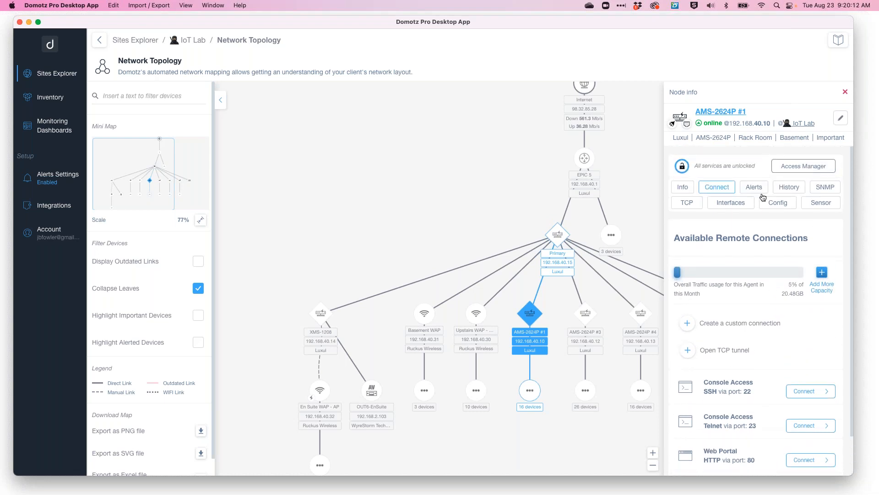
Check the switch's SNMP monitoring and open its SNMP authentication settings in the Credentials Manager without changing them.
{"action": "left_click", "coordinate": [821, 188]}
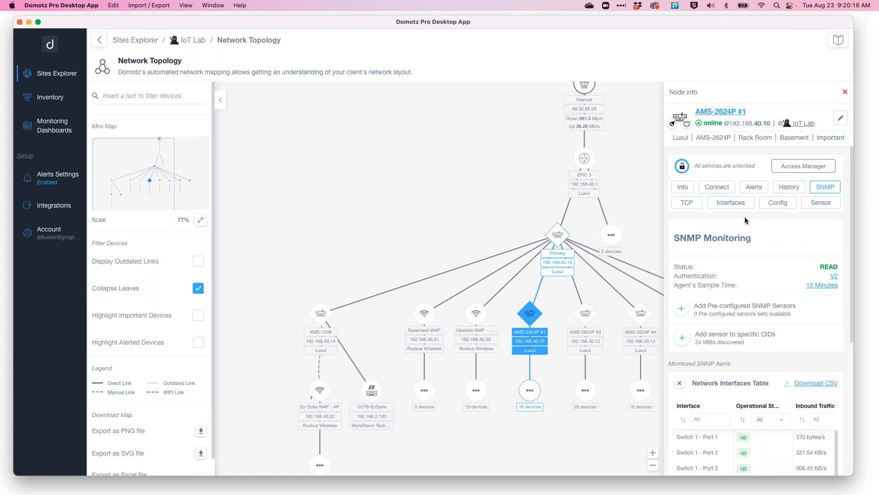
{"action": "left_click", "coordinate": [796, 167]}
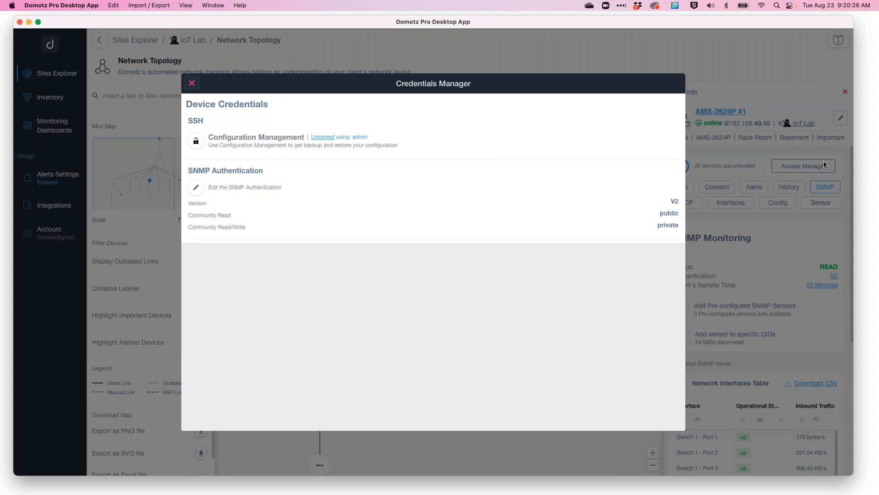
{"action": "left_click", "coordinate": [196, 187]}
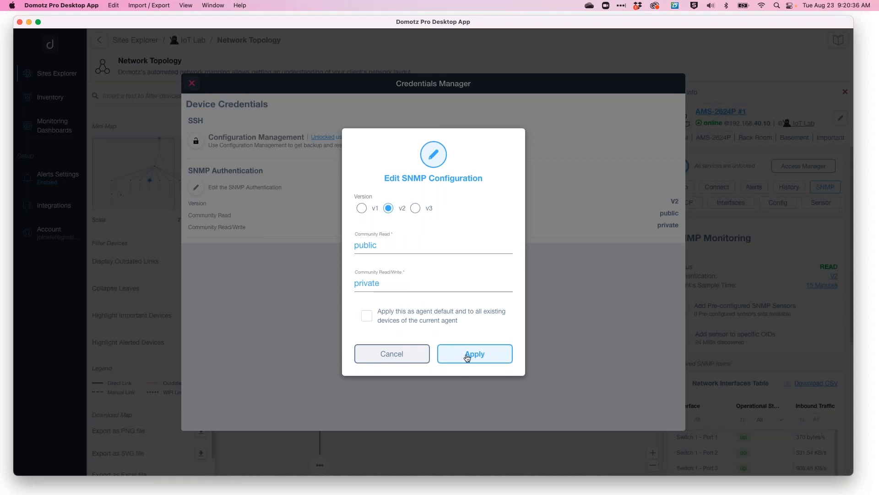
{"action": "left_click", "coordinate": [397, 356]}
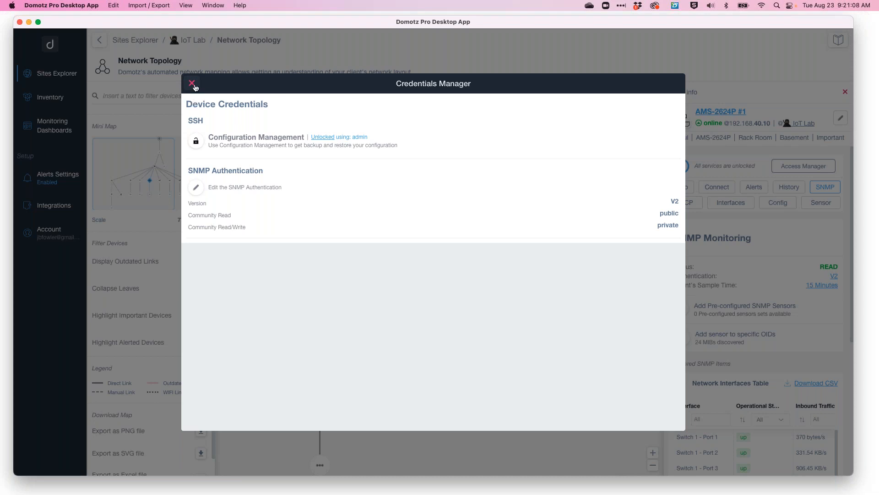
{"action": "left_click", "coordinate": [192, 84]}
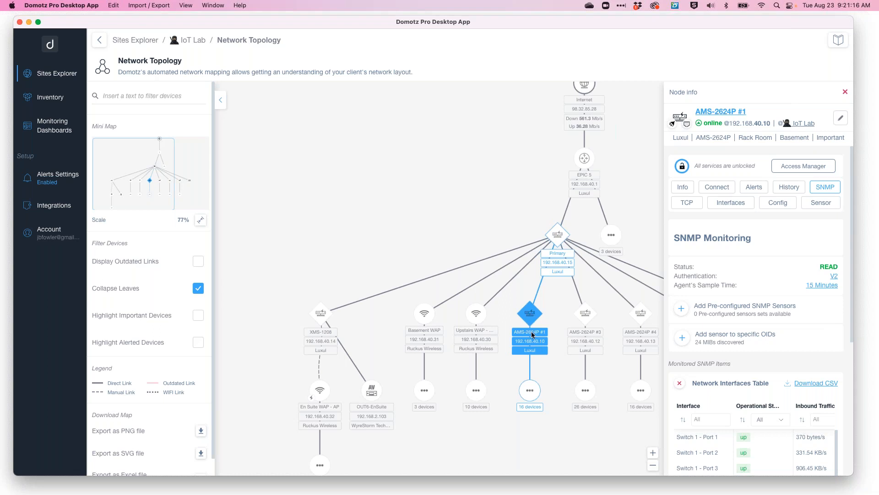
Open the switch's interfaces and view the interface info for the North East Camera port.
{"action": "left_click", "coordinate": [733, 203]}
{"action": "scroll", "coordinate": [749, 313], "scroll_direction": "down", "scroll_amount": 3}
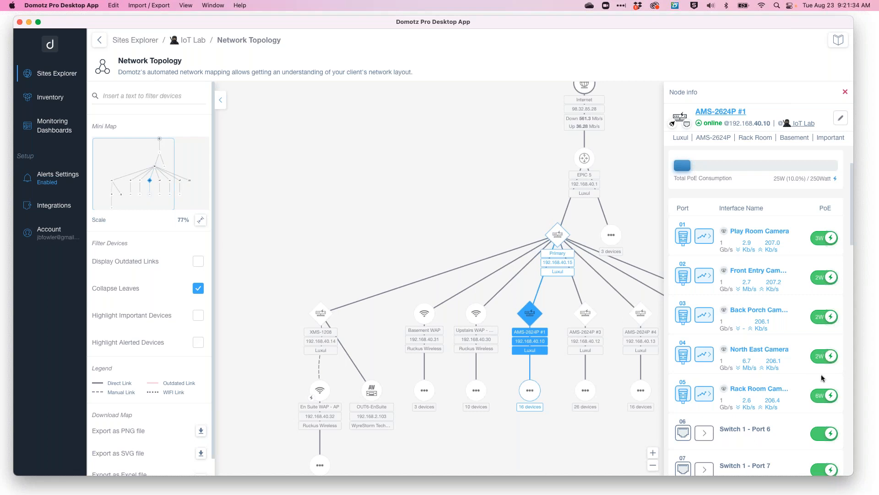
{"action": "left_click", "coordinate": [702, 357]}
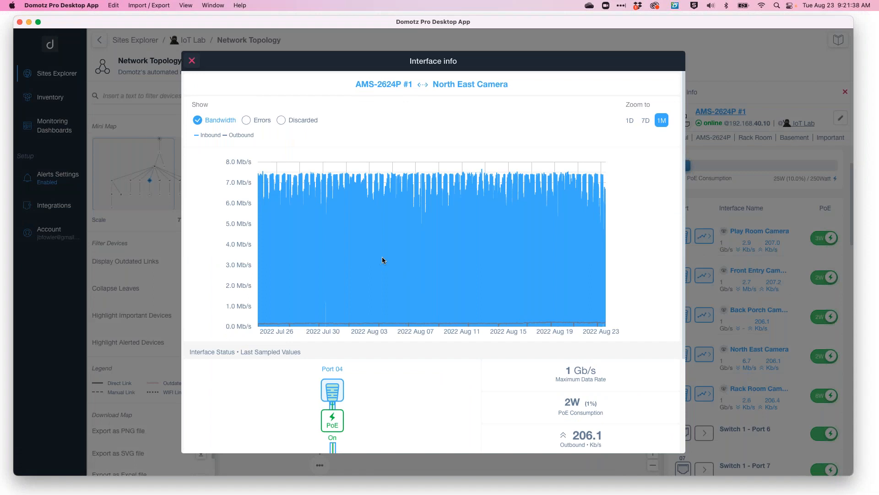
{"action": "scroll", "coordinate": [428, 240], "scroll_direction": "down", "scroll_amount": 3}
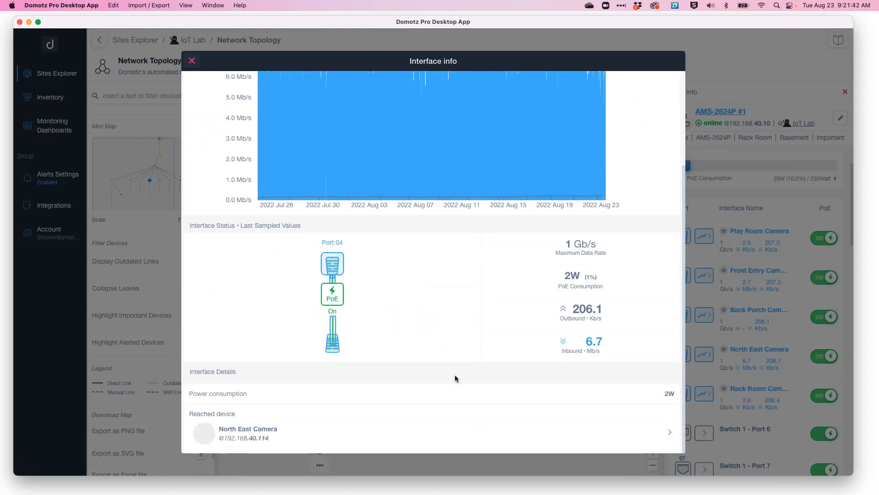
Switch the North East Camera interface chart to show errors, then close the interface info.
{"action": "scroll", "coordinate": [334, 221], "scroll_direction": "up", "scroll_amount": 3}
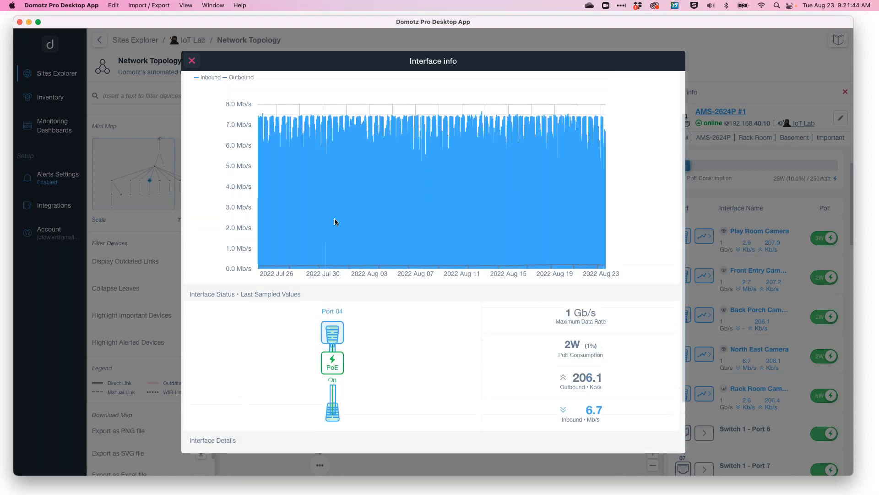
{"action": "left_click", "coordinate": [246, 120]}
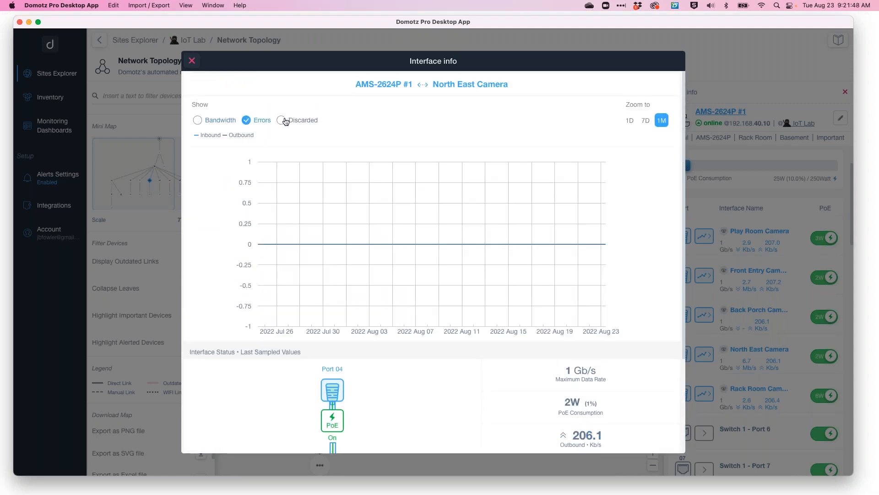
{"action": "left_click", "coordinate": [192, 60]}
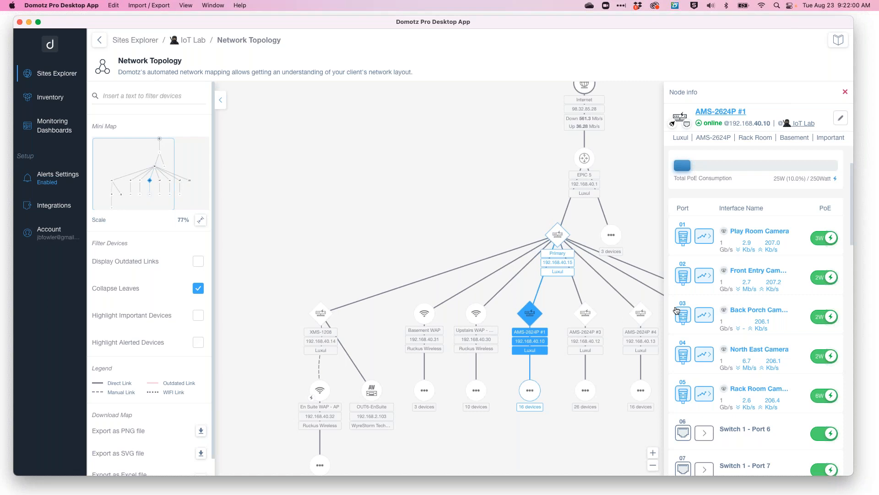
Search the IoT Lab devices list for HP and open the HP Color LaserJet MFP M283cdw's details without unlocking it.
{"action": "left_click", "coordinate": [194, 44]}
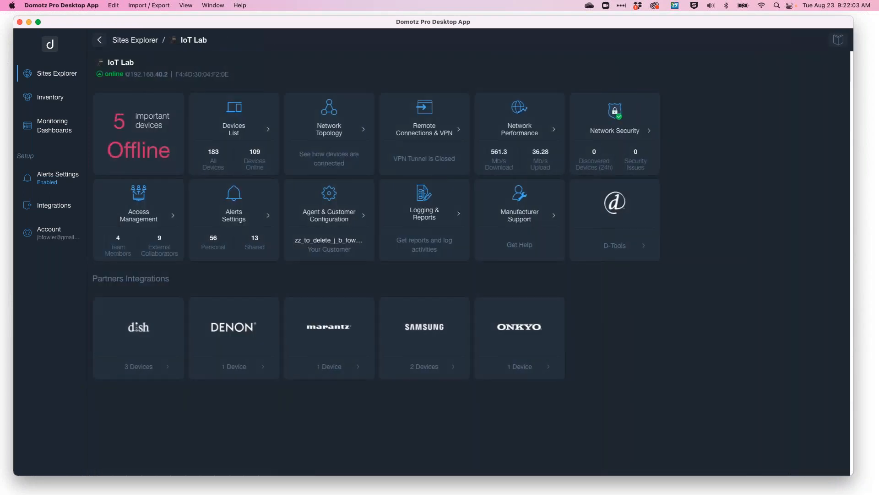
{"action": "left_click", "coordinate": [234, 121]}
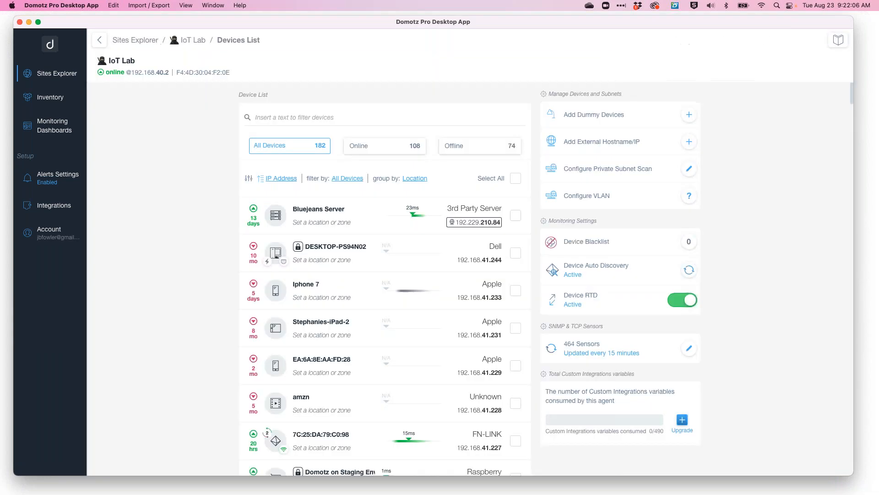
{"action": "left_click", "coordinate": [309, 124]}
{"action": "type", "text": "HP"}
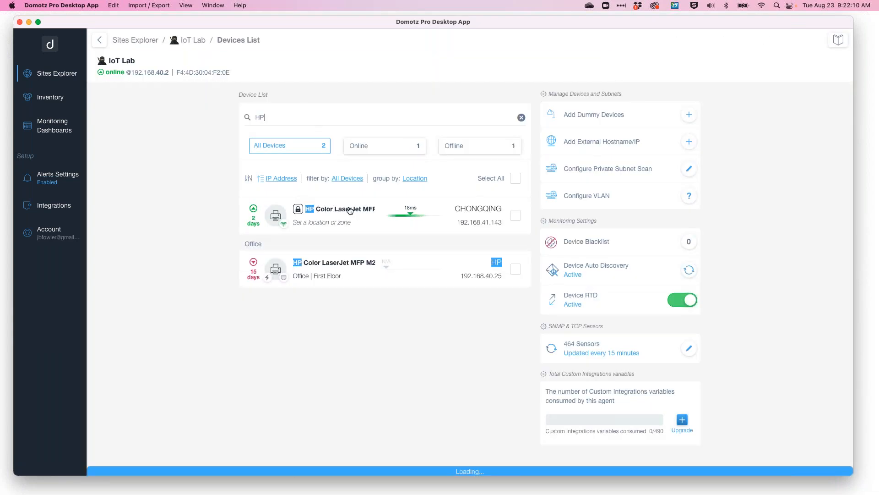
{"action": "left_click", "coordinate": [352, 215]}
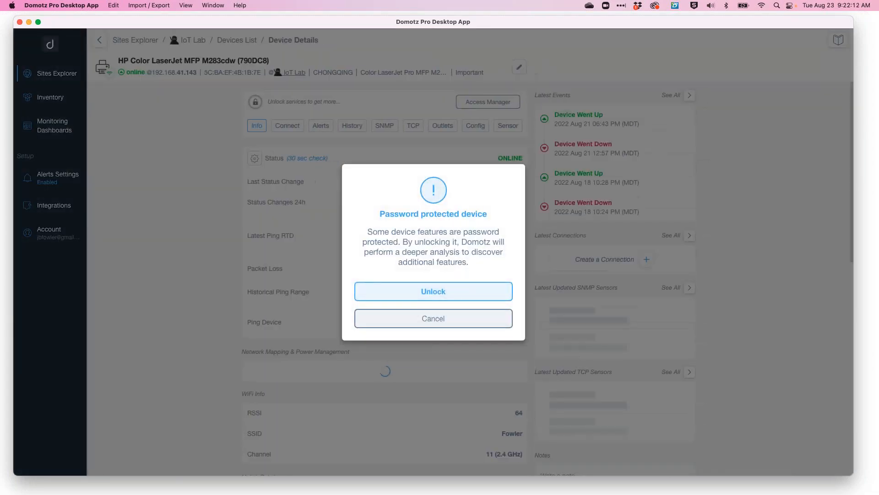
{"action": "left_click", "coordinate": [430, 319]}
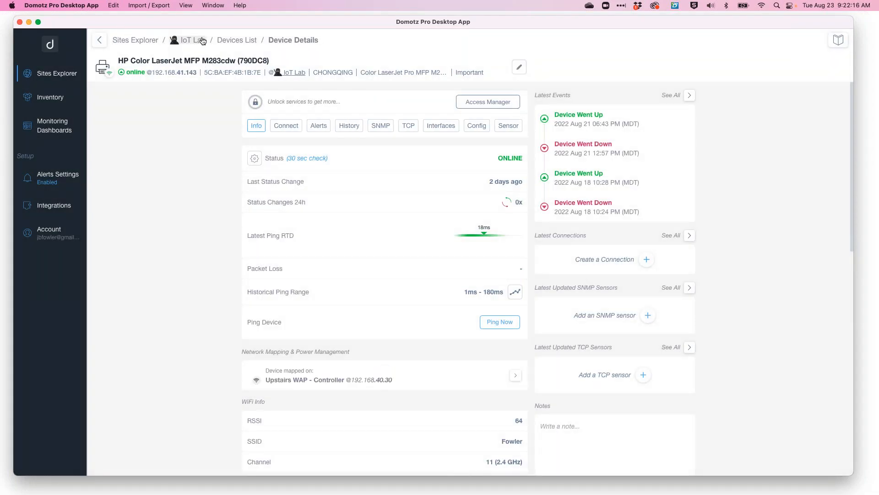
Open the Draper Office - Agent on Router site's devices list and open the Brother MFC-9340CDW printer found by searching brother.
{"action": "left_click", "coordinate": [125, 40]}
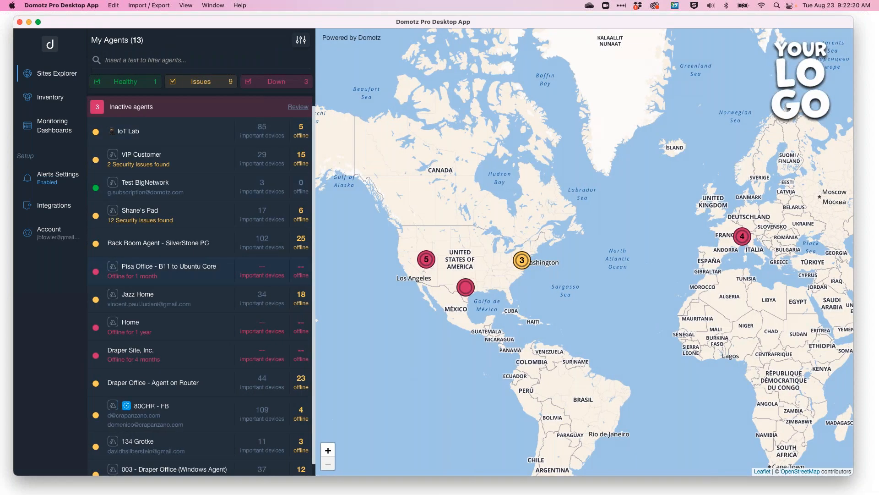
{"action": "left_click", "coordinate": [180, 382]}
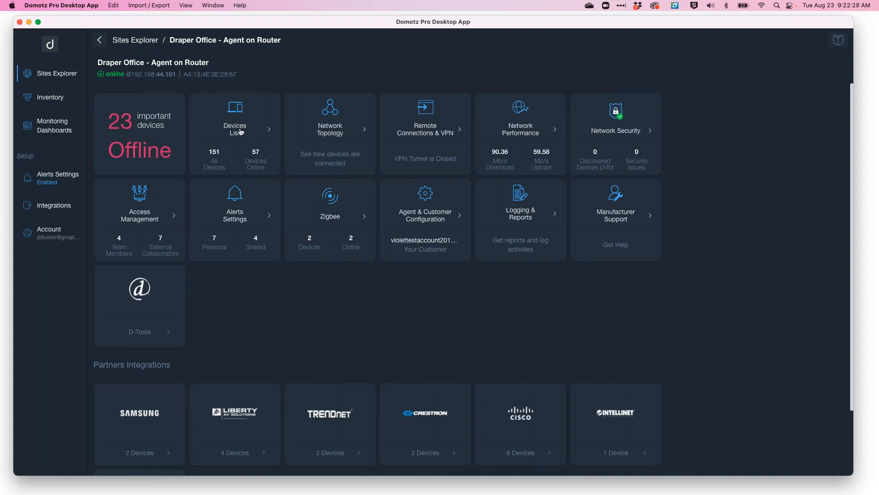
{"action": "left_click", "coordinate": [240, 132]}
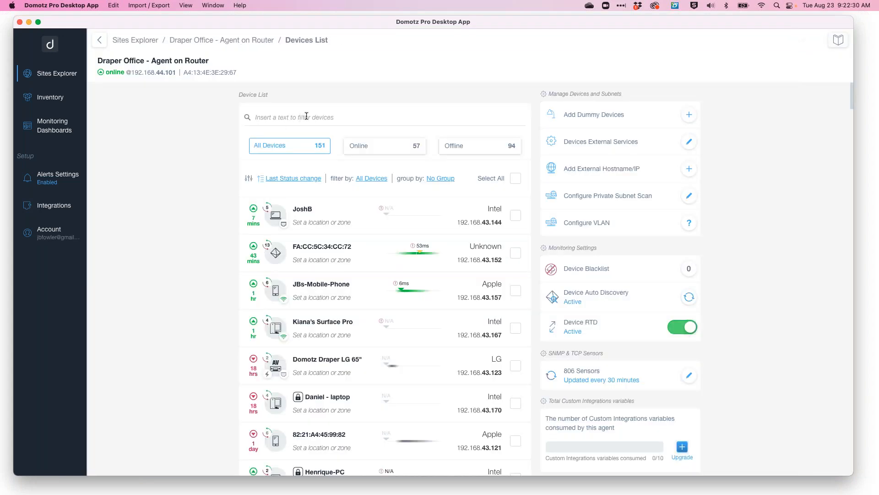
{"action": "type", "text": "brother"}
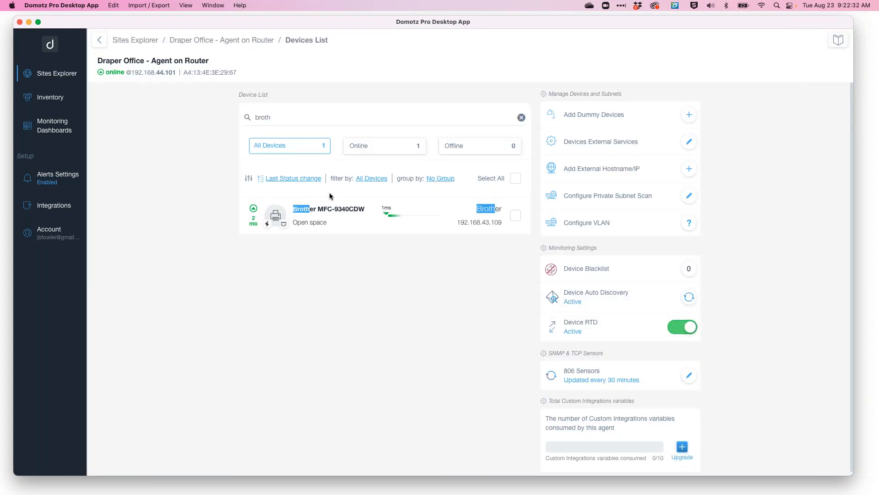
{"action": "left_click", "coordinate": [334, 210]}
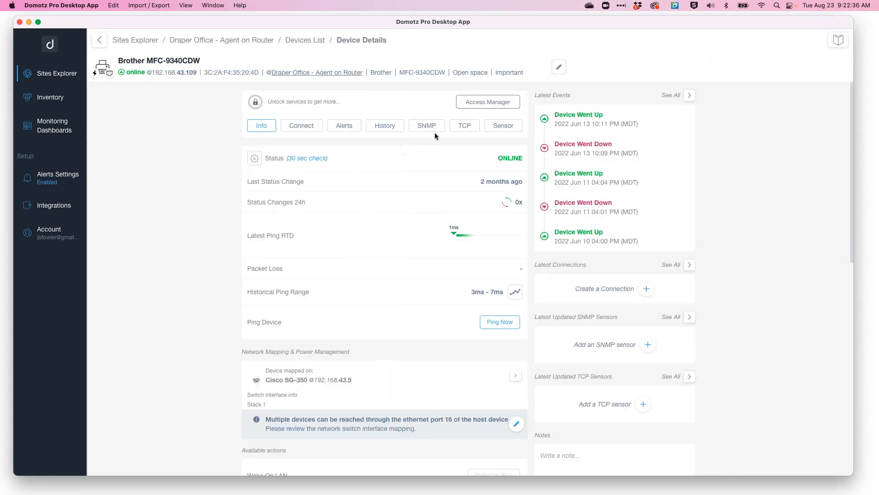
View the Brother printer's SNMP monitoring and its printer supplies table.
{"action": "left_click", "coordinate": [430, 128]}
{"action": "scroll", "coordinate": [385, 229], "scroll_direction": "down", "scroll_amount": 4}
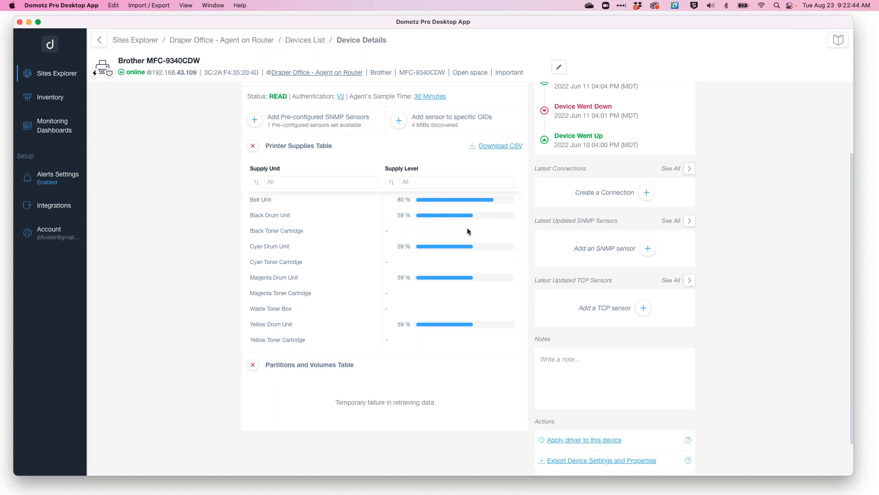
{"action": "scroll", "coordinate": [467, 227], "scroll_direction": "up", "scroll_amount": 1}
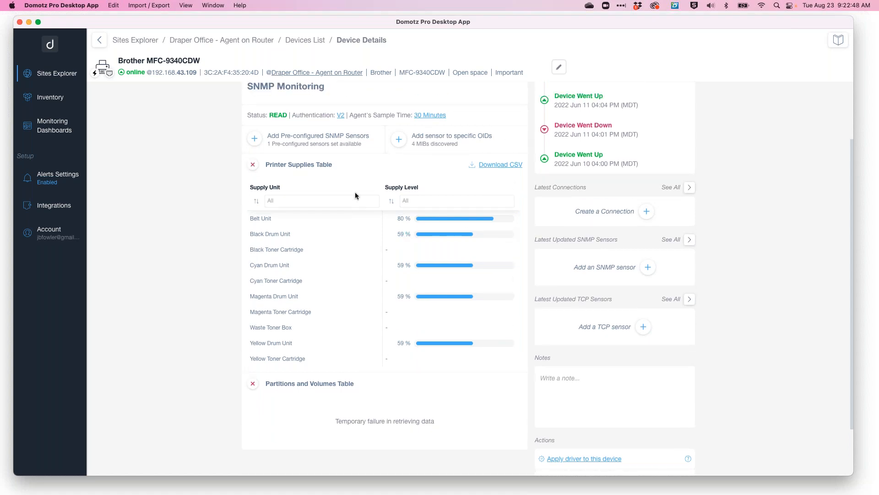
Search the inventory devices for geist and open the IoT Lab Geist Watchdog's details.
{"action": "left_click", "coordinate": [54, 99]}
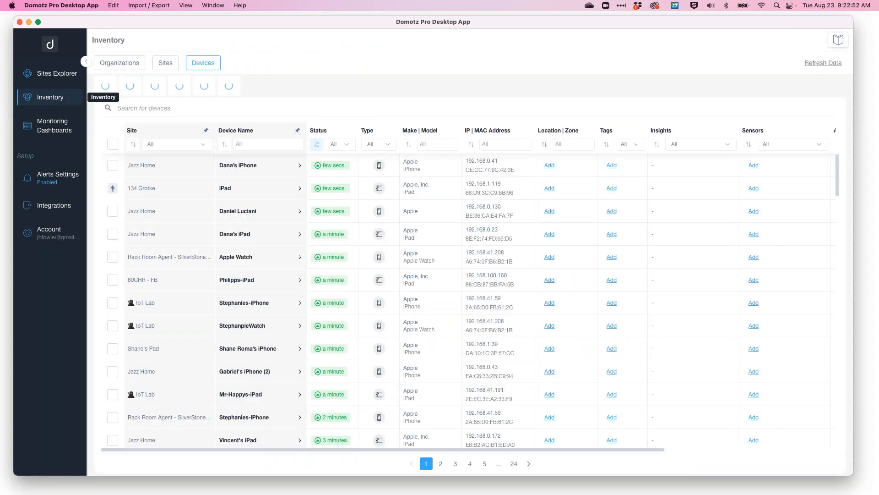
{"action": "left_click", "coordinate": [193, 108]}
{"action": "type", "text": "geist"}
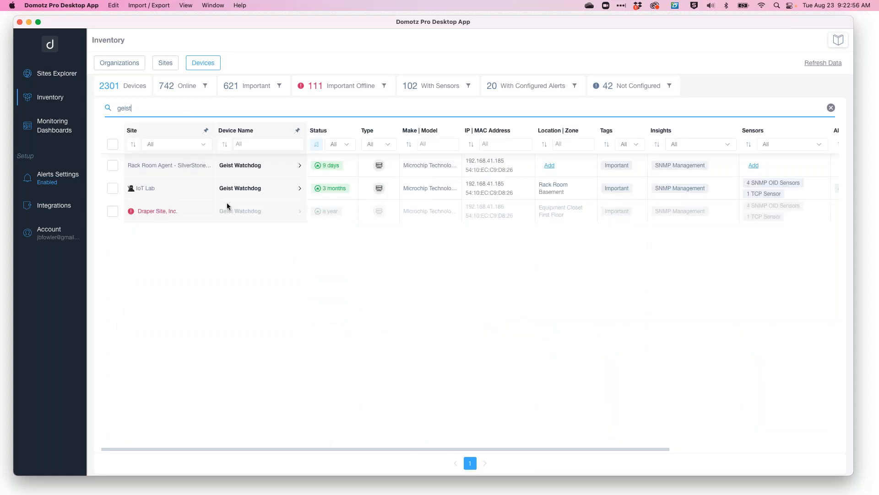
{"action": "left_click", "coordinate": [282, 189]}
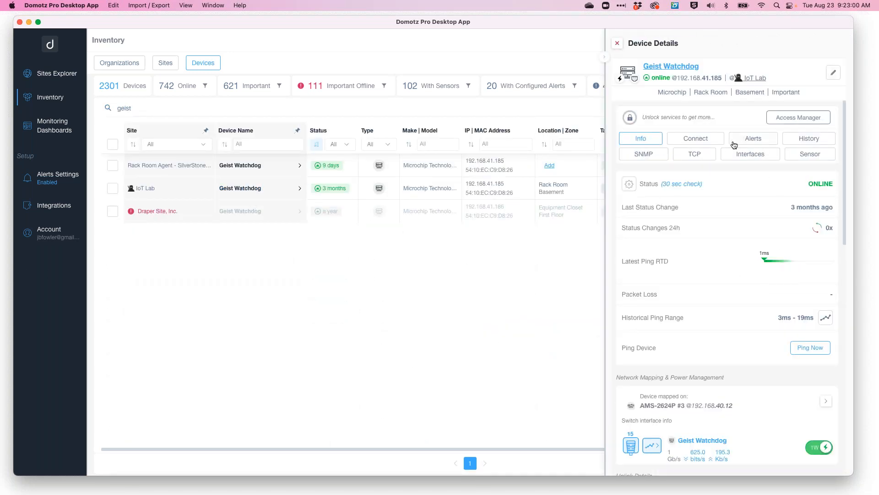
View the Geist Watchdog's SNMP monitoring and open the Theater Rack - Temperature chart before closing it.
{"action": "left_click", "coordinate": [648, 155]}
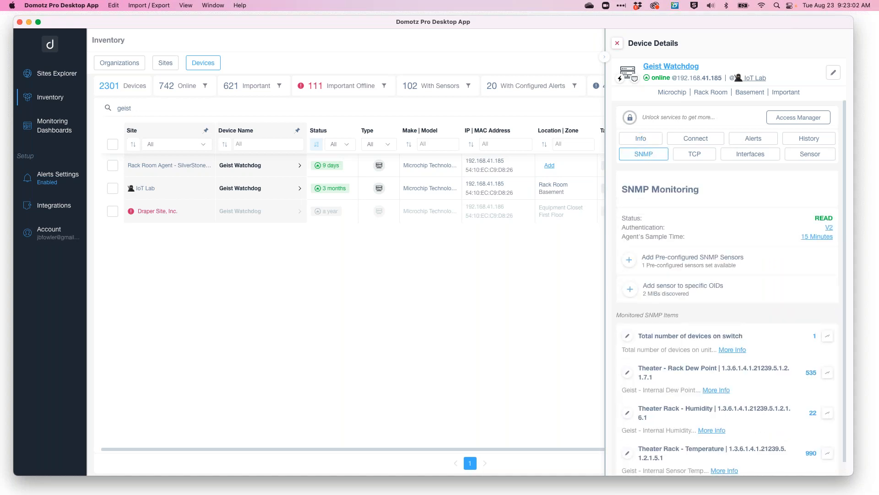
{"action": "scroll", "coordinate": [729, 289], "scroll_direction": "down", "scroll_amount": 1}
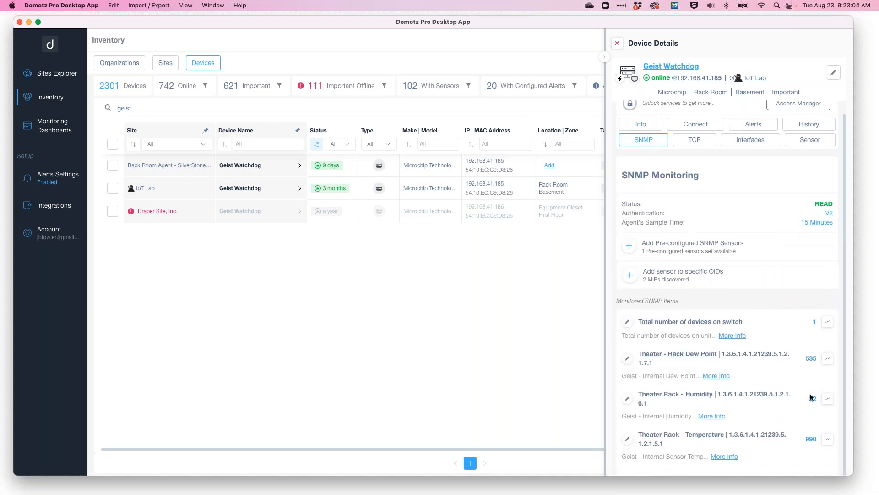
{"action": "left_click", "coordinate": [828, 439]}
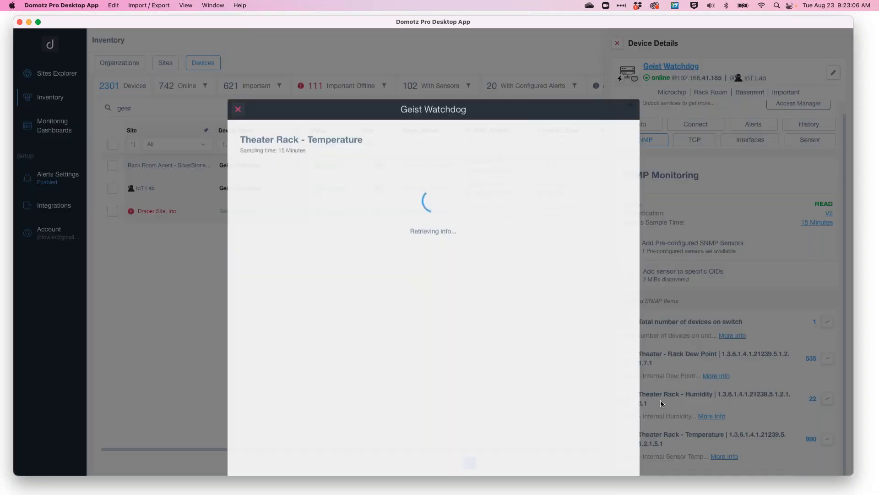
{"action": "left_click", "coordinate": [618, 100]}
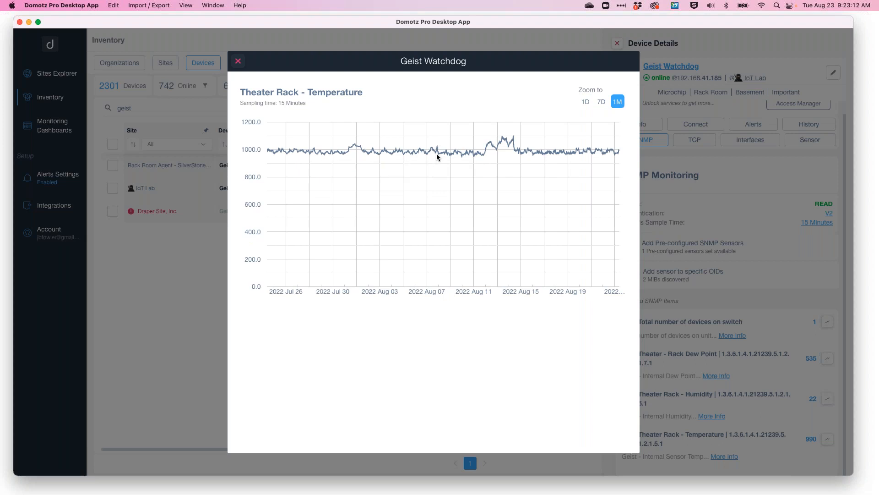
{"action": "left_click", "coordinate": [238, 61]}
Search inventory devices for cisco, filter make and model by SG350, and open the Cisco SG-350's details.
{"action": "left_click", "coordinate": [166, 65]}
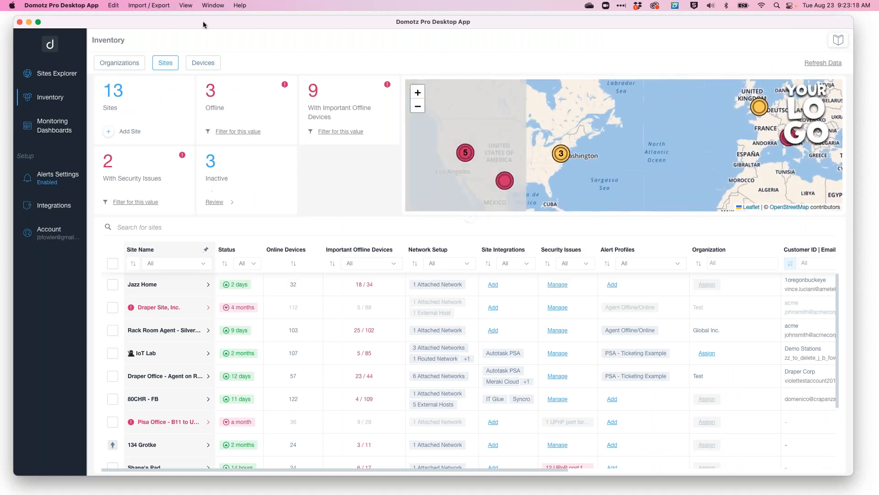
{"action": "left_click", "coordinate": [203, 62]}
{"action": "left_click", "coordinate": [237, 110]}
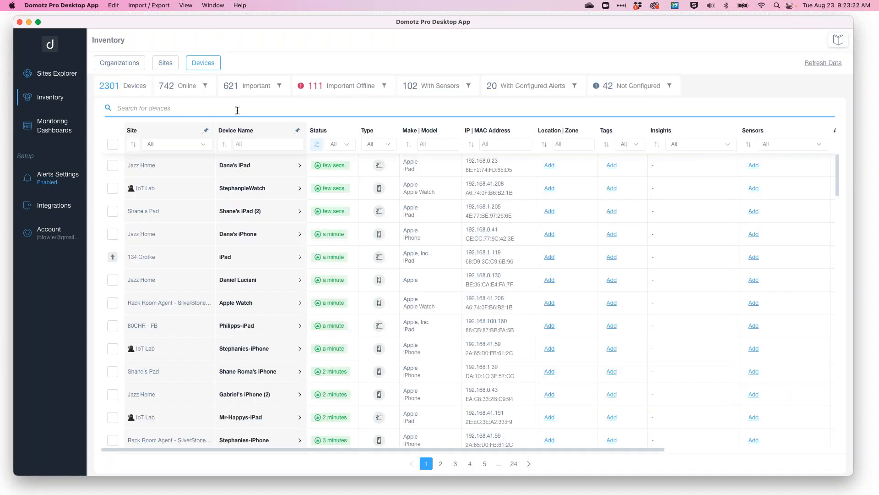
{"action": "type", "text": "cisco"}
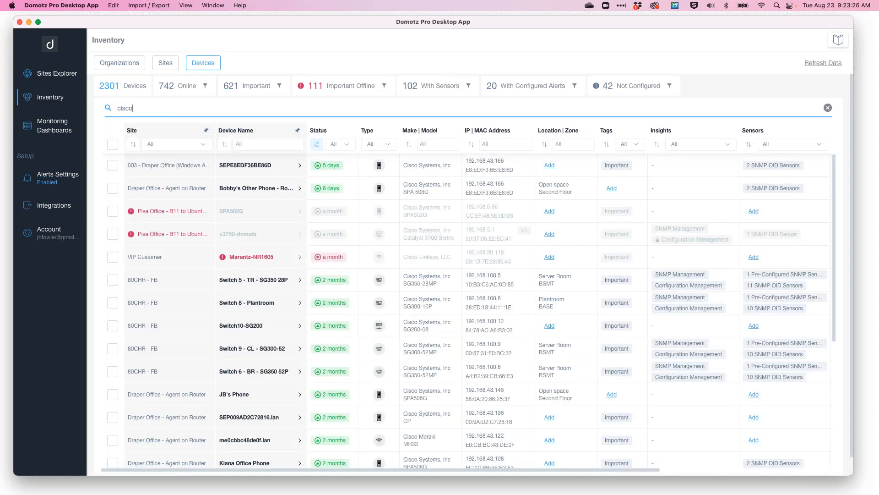
{"action": "left_click", "coordinate": [434, 144]}
{"action": "type", "text": "SG350"}
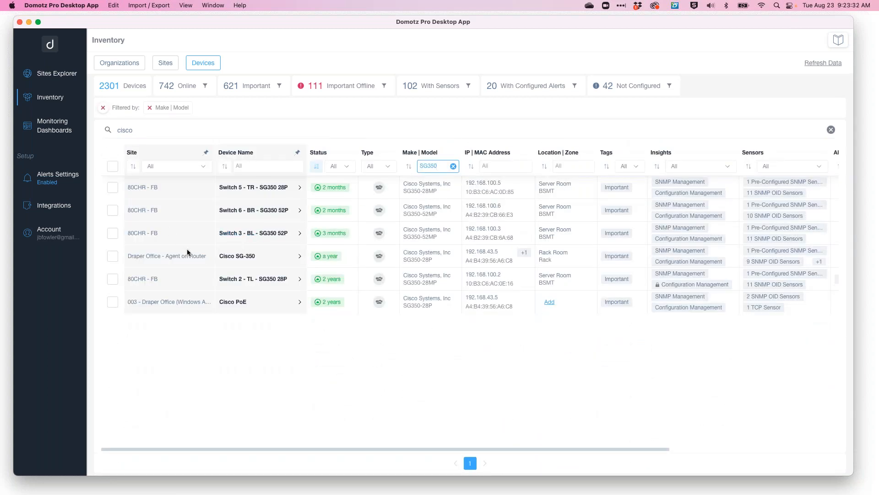
{"action": "left_click", "coordinate": [298, 260]}
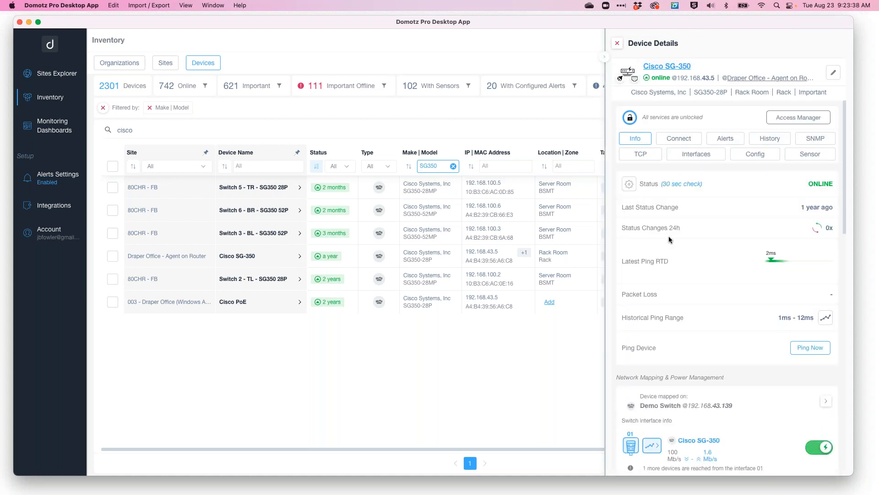
Open the Cisco SG-350's configuration management and view the last and 2022 Mar 27 automatic backup comparisons.
{"action": "left_click", "coordinate": [764, 156]}
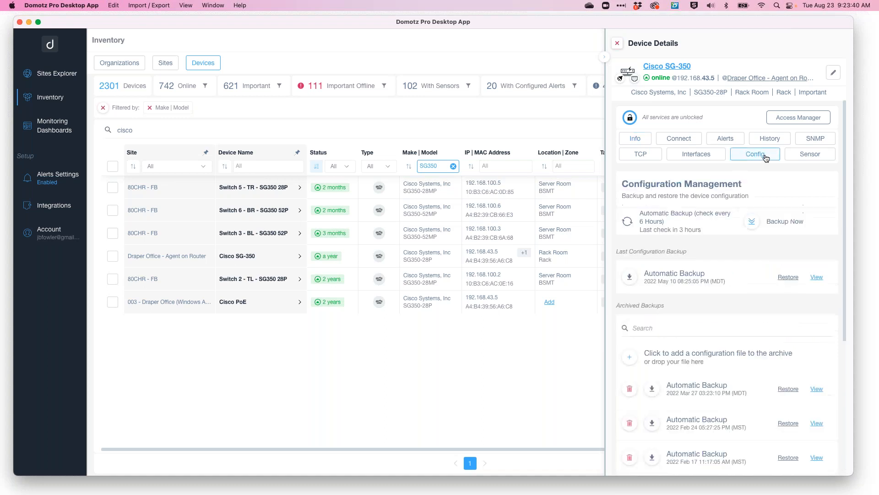
{"action": "left_click", "coordinate": [818, 278]}
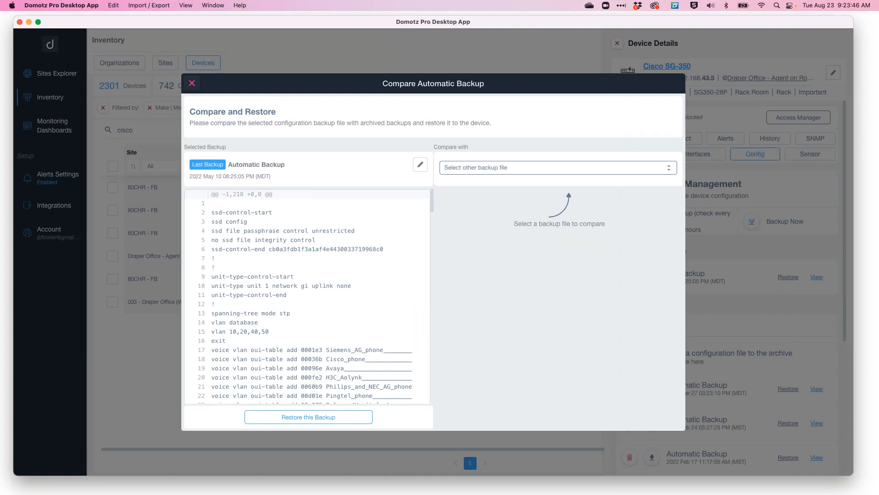
{"action": "left_click", "coordinate": [192, 83]}
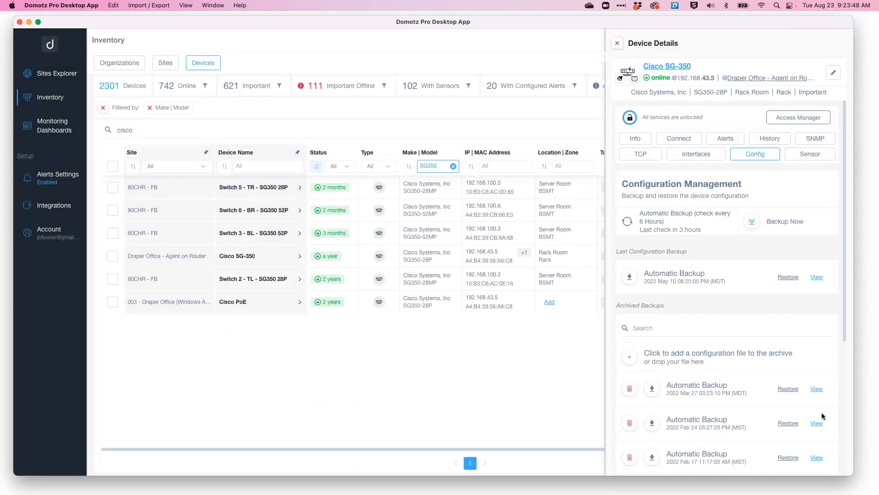
{"action": "left_click", "coordinate": [817, 388]}
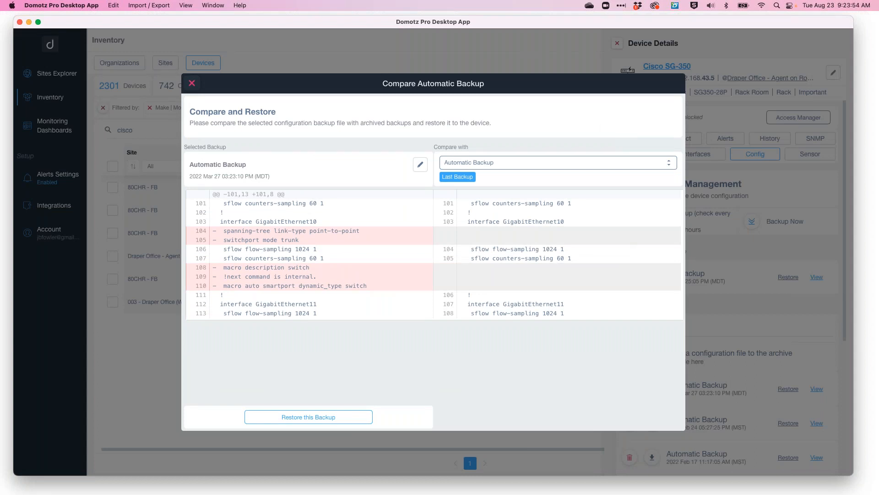
{"action": "left_click", "coordinate": [192, 85]}
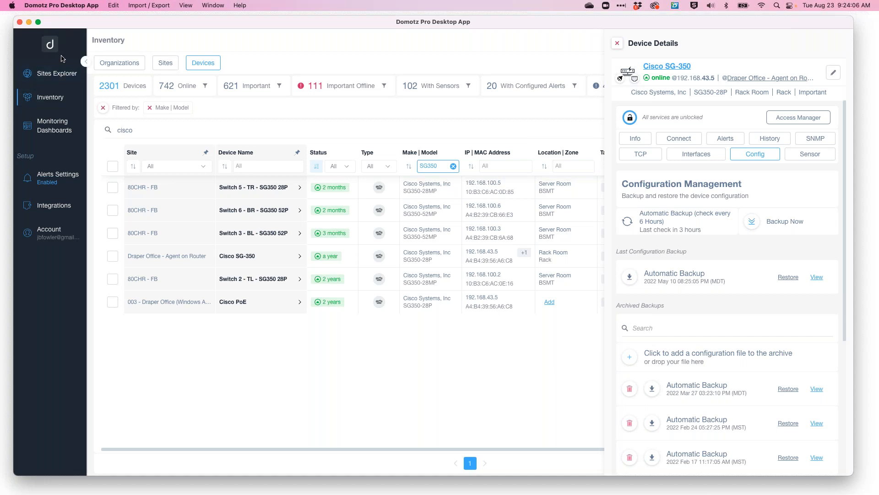
Return to the sites explorer and open the account management page.
{"action": "left_click", "coordinate": [63, 75]}
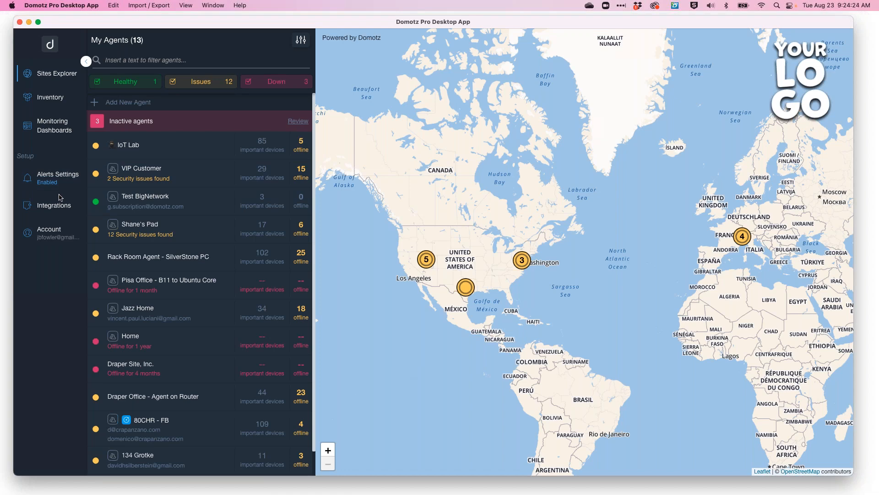
{"action": "left_click", "coordinate": [52, 232]}
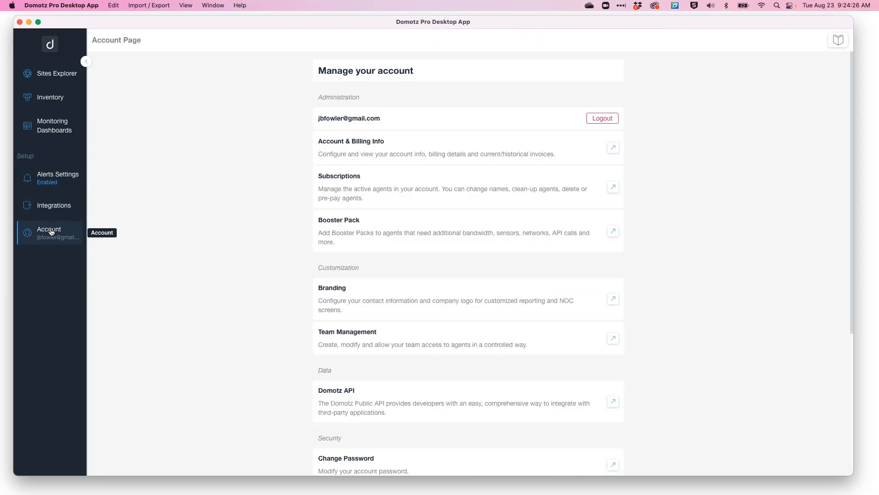
{"action": "scroll", "coordinate": [468, 266], "scroll_direction": "down", "scroll_amount": 3}
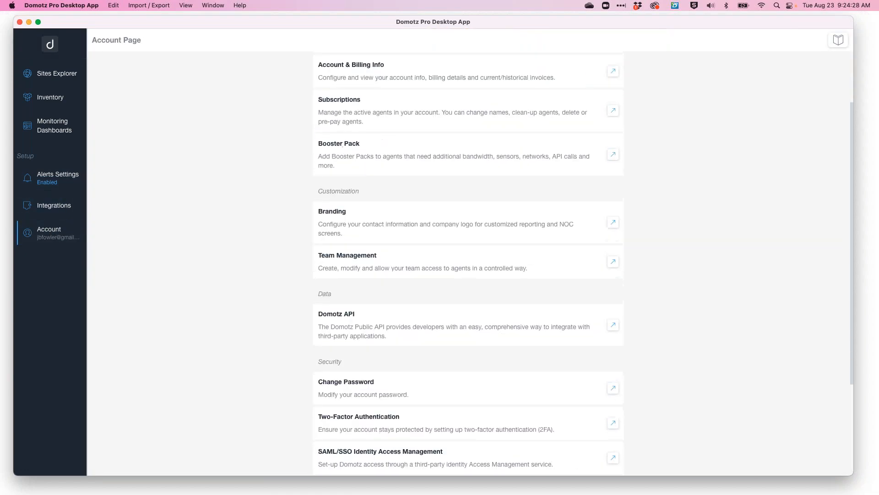
Open Team Management from the account page.
{"action": "scroll", "coordinate": [707, 265], "scroll_direction": "down", "scroll_amount": 2}
{"action": "left_click", "coordinate": [614, 220]}
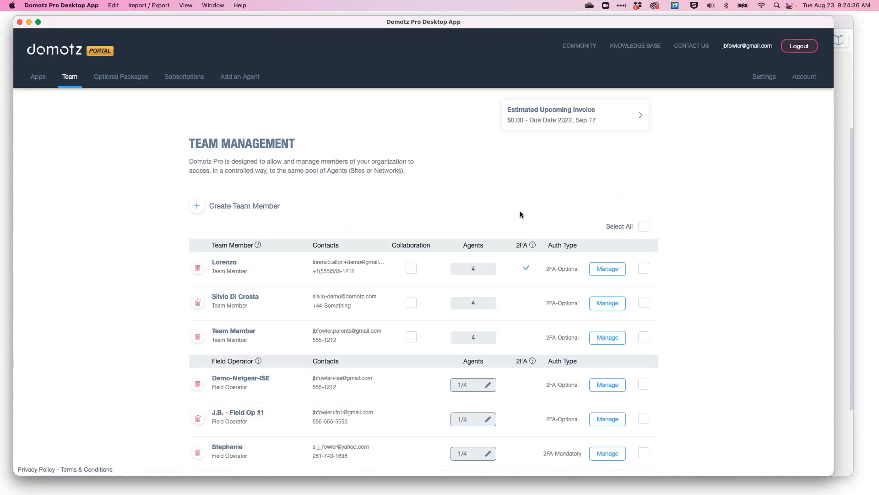
{"action": "scroll", "coordinate": [294, 204], "scroll_direction": "down", "scroll_amount": 1}
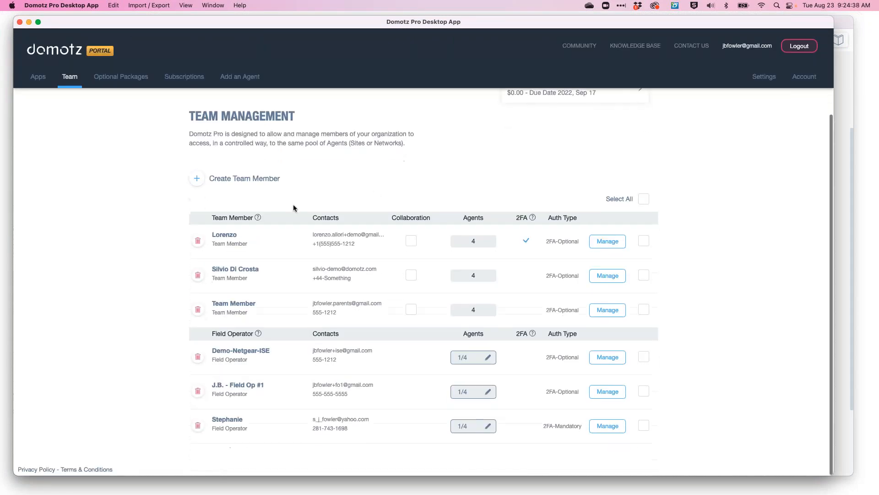
Open the Create Team Member form, review its member types and authentication options, and cancel it.
{"action": "left_click", "coordinate": [196, 179]}
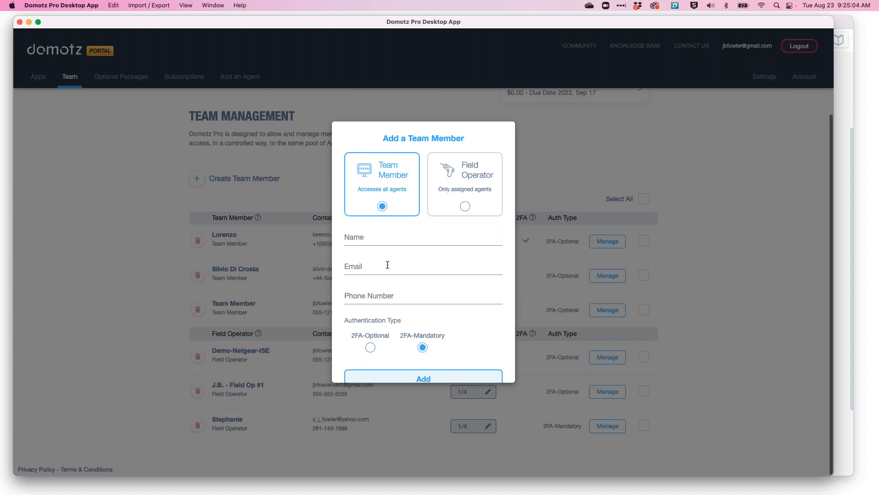
{"action": "scroll", "coordinate": [405, 307], "scroll_direction": "down", "scroll_amount": 2}
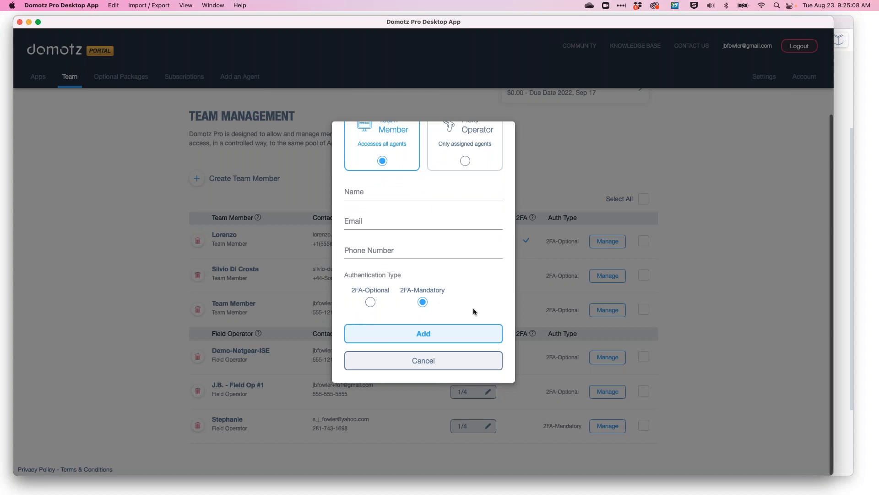
{"action": "scroll", "coordinate": [474, 312], "scroll_direction": "up", "scroll_amount": 1}
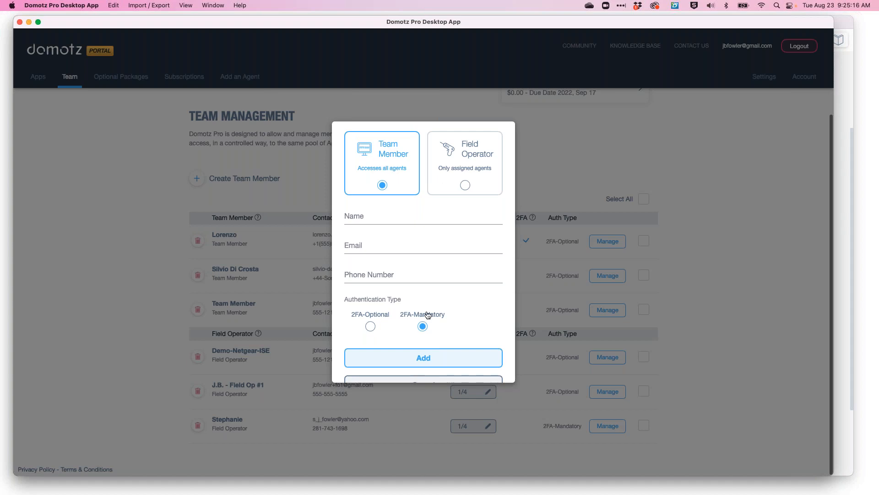
{"action": "scroll", "coordinate": [427, 314], "scroll_direction": "down", "scroll_amount": 2}
{"action": "left_click", "coordinate": [420, 361]}
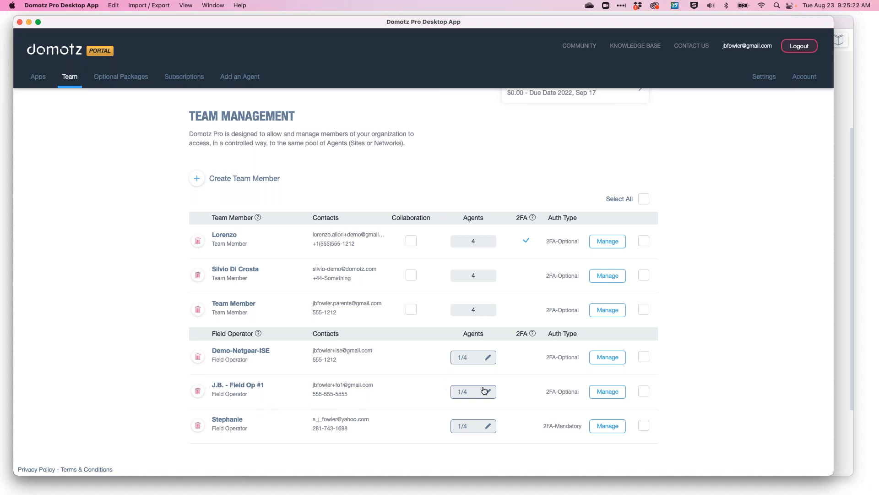
Try assigning the IoT Lab agent to the Demo-Netgear-ISE field operator, move it back, and cancel the dialog.
{"action": "left_click", "coordinate": [488, 357]}
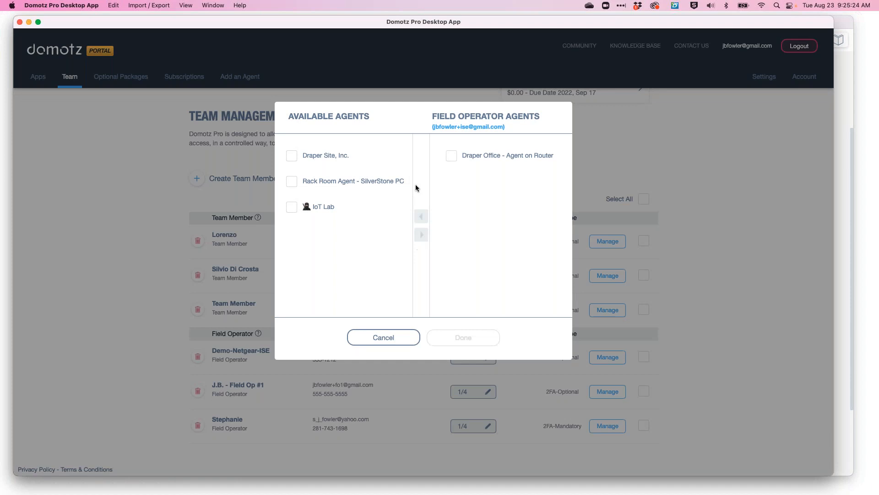
{"action": "left_click", "coordinate": [290, 210]}
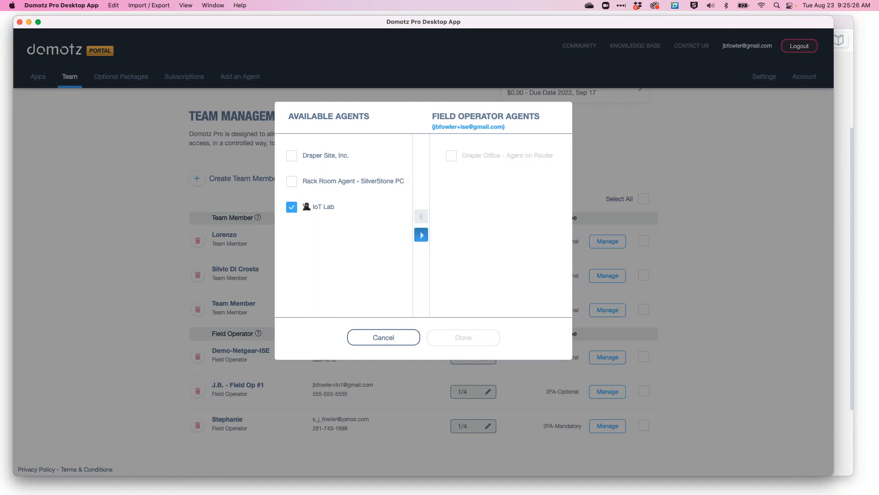
{"action": "left_click", "coordinate": [422, 234]}
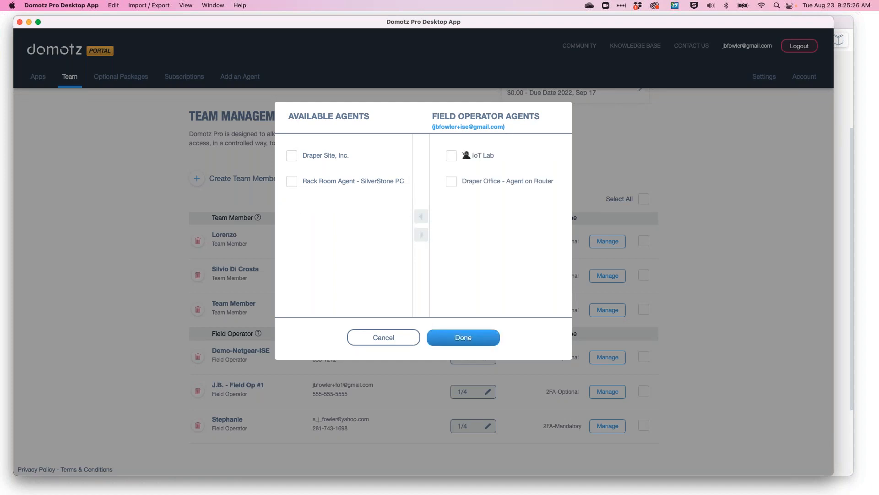
{"action": "left_click", "coordinate": [452, 156]}
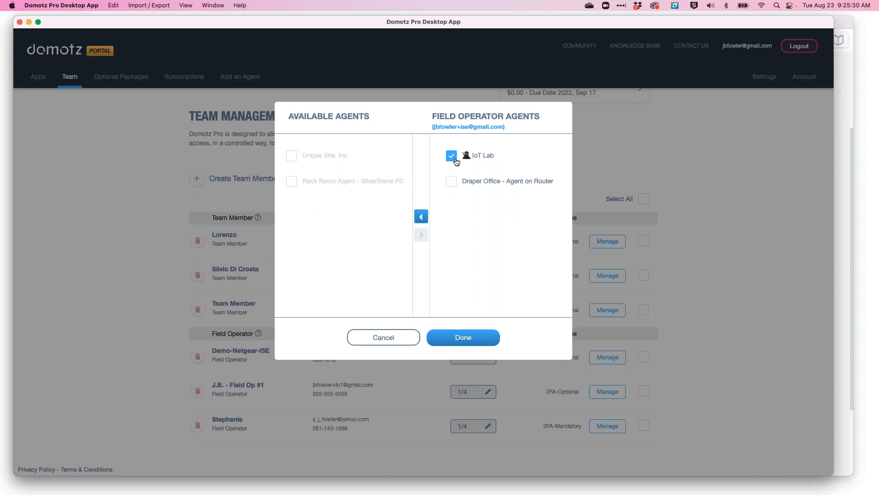
{"action": "left_click", "coordinate": [421, 216]}
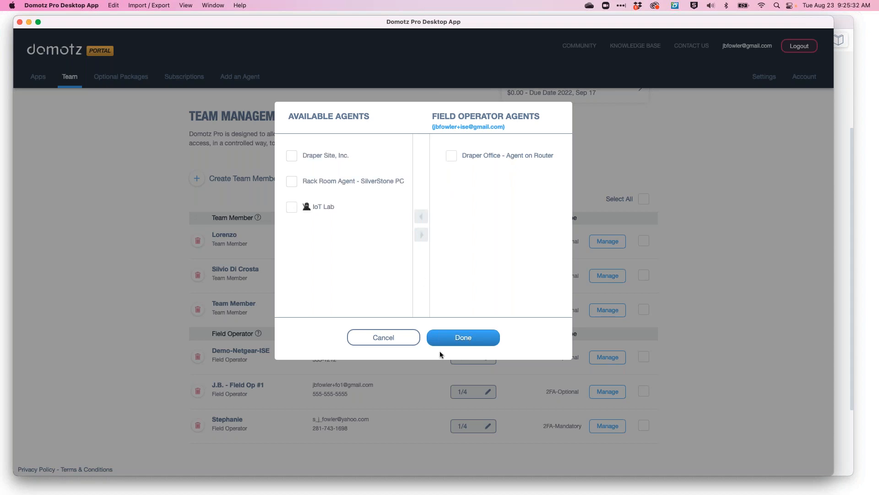
{"action": "left_click", "coordinate": [395, 339]}
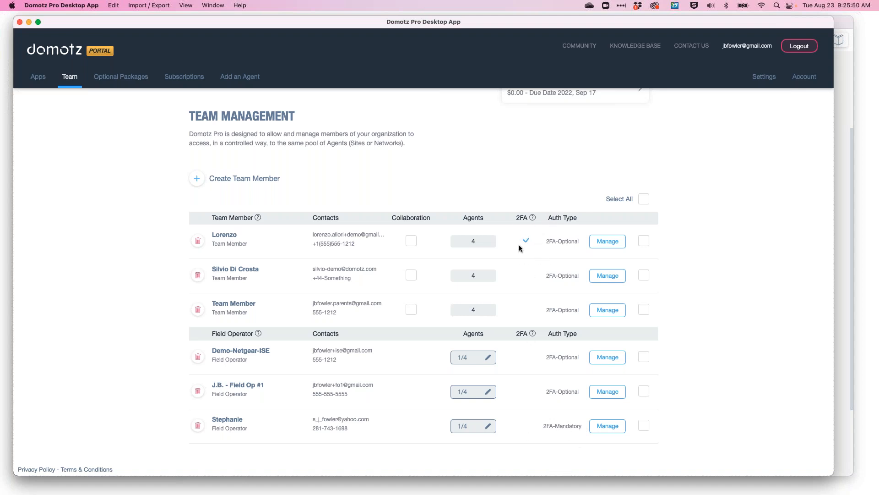
Open the portal's Account info page.
{"action": "left_click_drag", "start_coordinate": [219, 231], "coordinate": [227, 231]}
{"action": "left_click", "coordinate": [804, 77]}
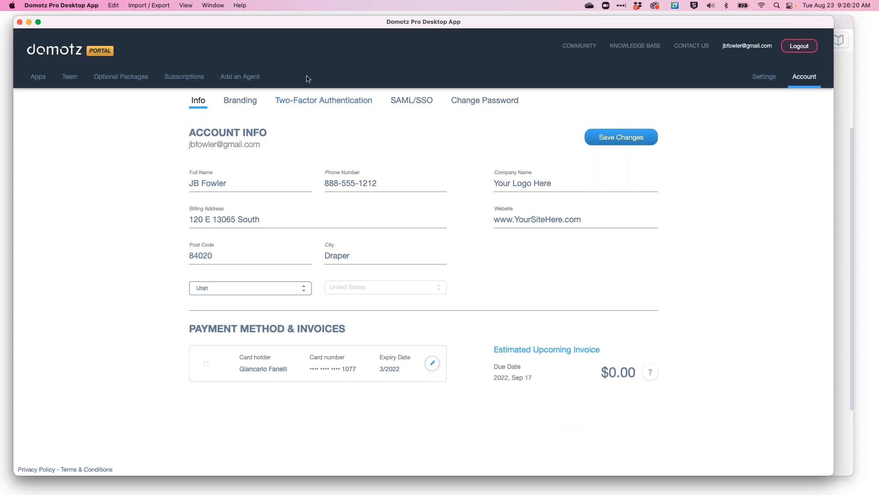
Open the Two-Factor Authentication settings, try enabling 2FA, and cancel the password prompt.
{"action": "left_click", "coordinate": [324, 102]}
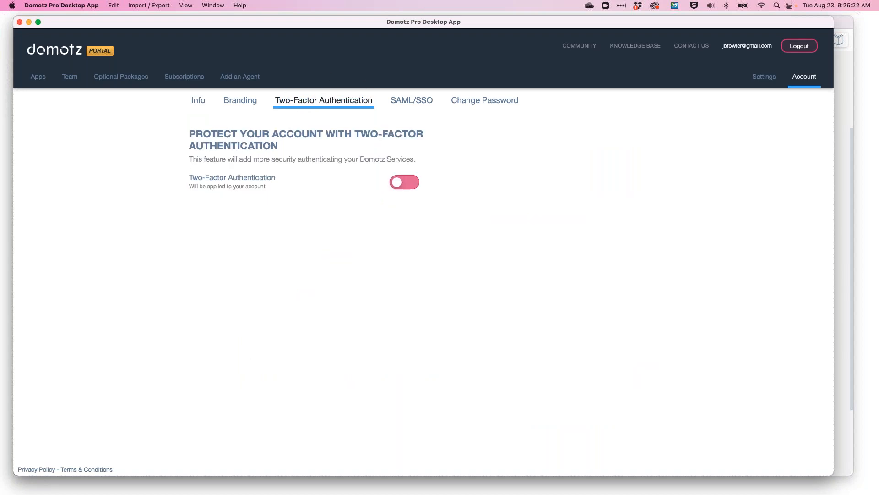
{"action": "left_click", "coordinate": [402, 186]}
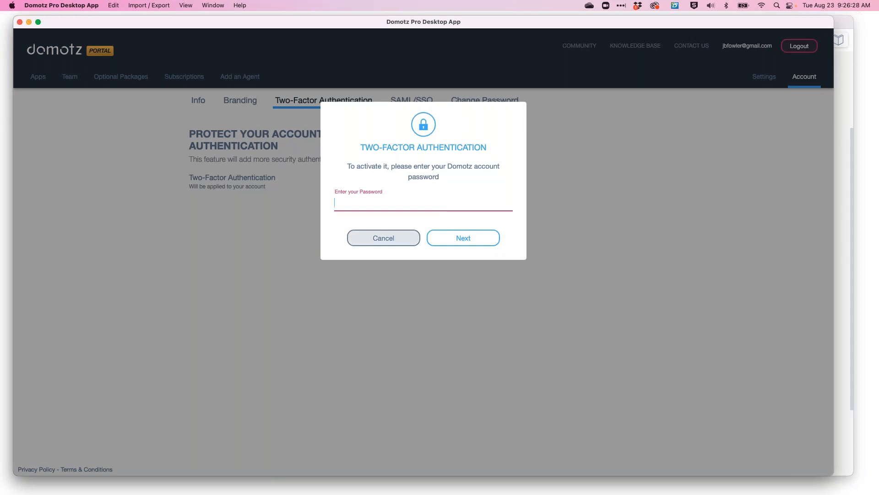
{"action": "left_click", "coordinate": [384, 238]}
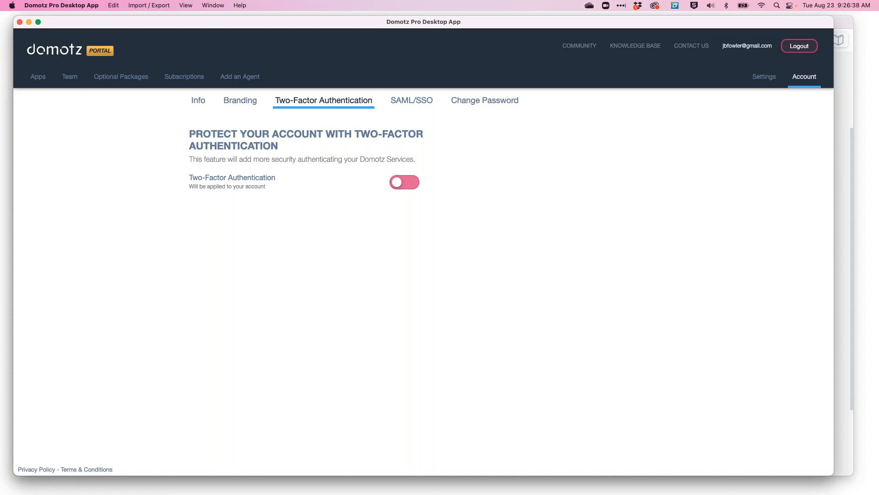
Open the SAML/SSO settings and select Azure as the identity provider.
{"action": "left_click", "coordinate": [410, 103]}
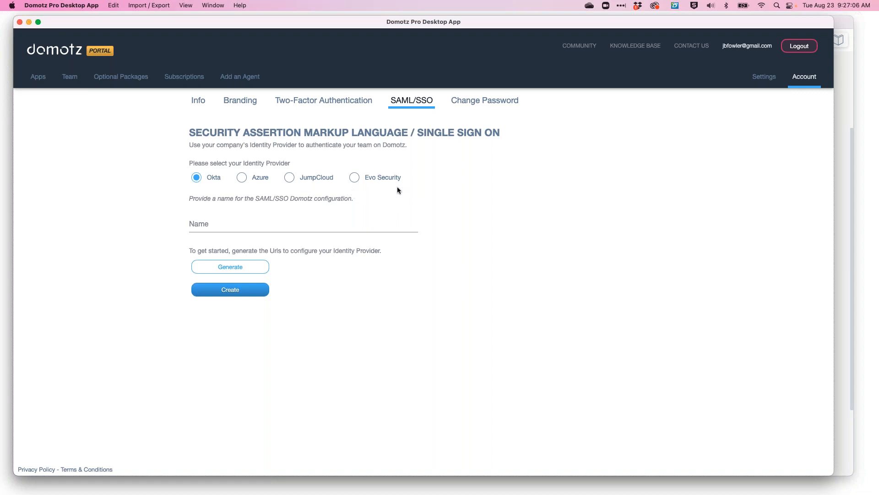
{"action": "left_click", "coordinate": [290, 180]}
{"action": "left_click", "coordinate": [244, 181]}
Close the portal window and return to the sites explorer.
{"action": "left_click_drag", "start_coordinate": [43, 21], "coordinate": [57, 52]}
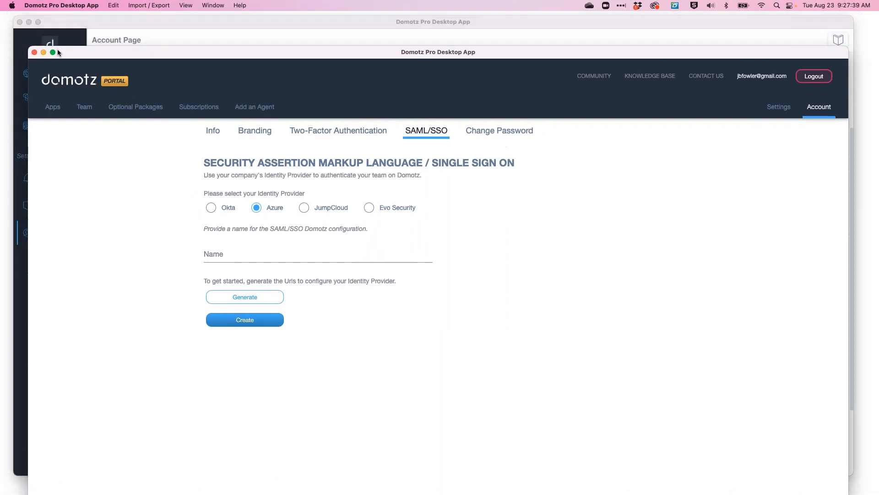
{"action": "left_click", "coordinate": [34, 53]}
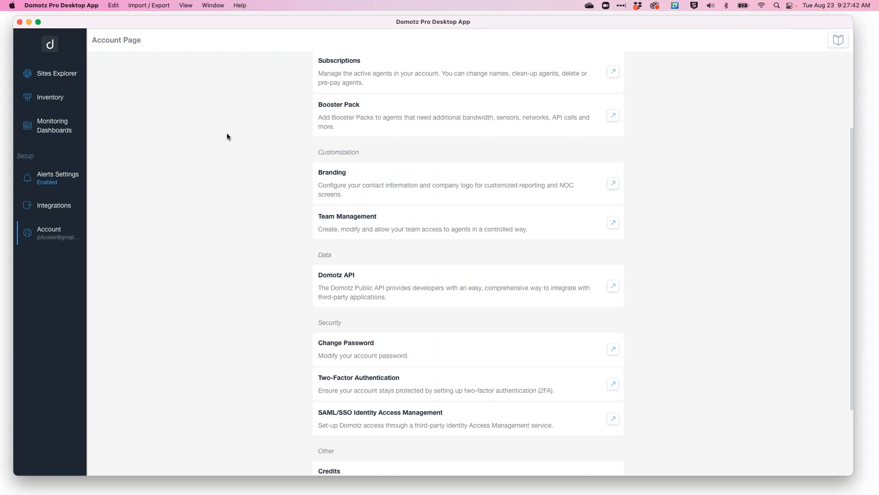
{"action": "scroll", "coordinate": [226, 138], "scroll_direction": "up", "scroll_amount": 1}
{"action": "left_click", "coordinate": [45, 78]}
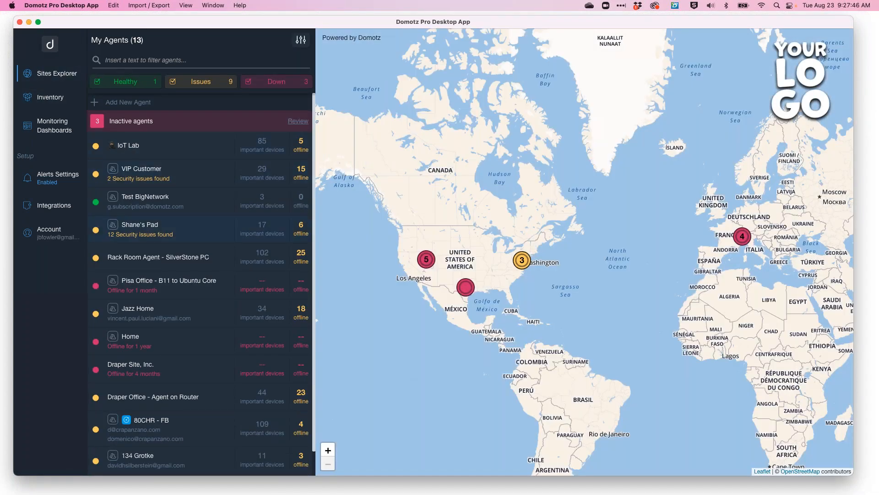
Open the IoT Lab agent's devices list.
{"action": "left_click", "coordinate": [201, 149]}
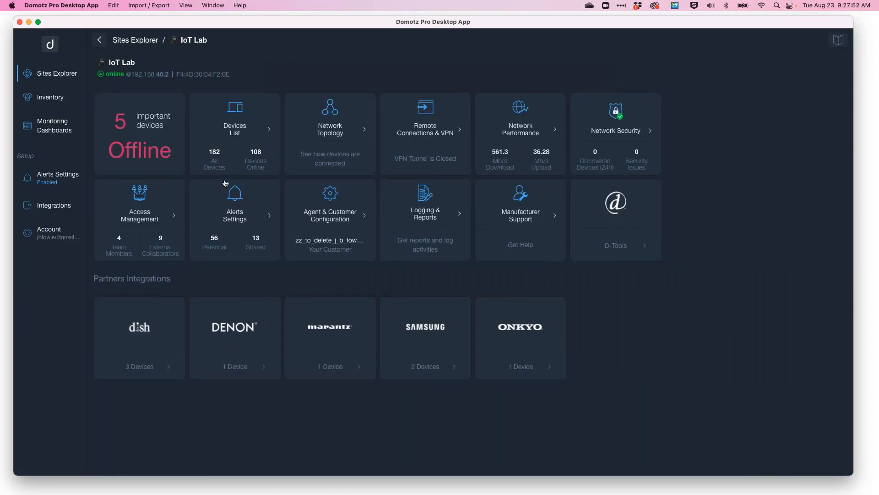
{"action": "left_click", "coordinate": [247, 130]}
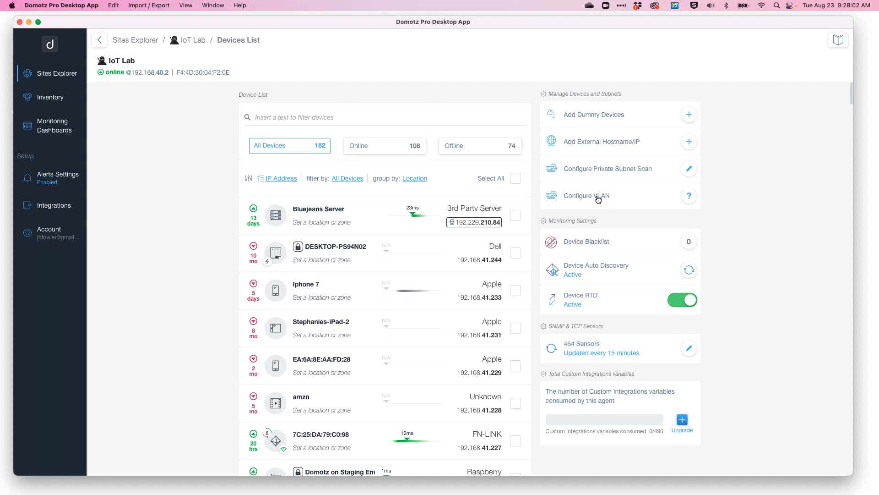
Read the Configure VLAN instructions and close them.
{"action": "left_click", "coordinate": [620, 195]}
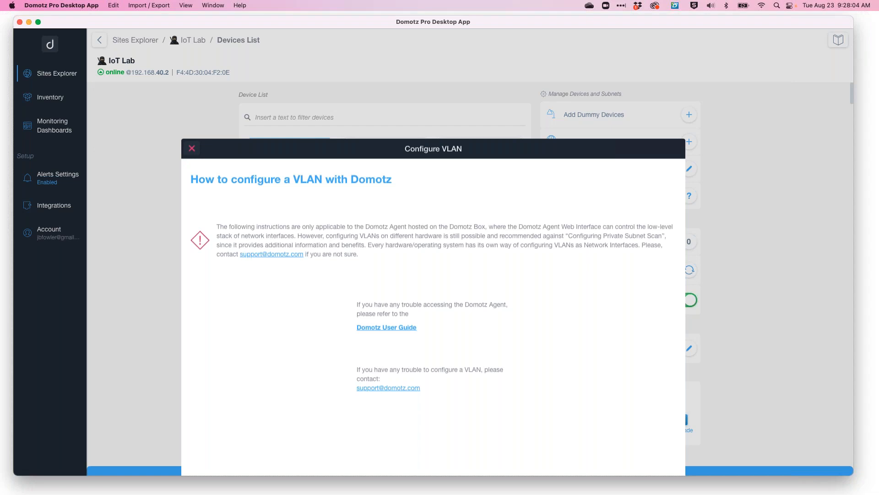
{"action": "scroll", "coordinate": [502, 286], "scroll_direction": "down", "scroll_amount": 1}
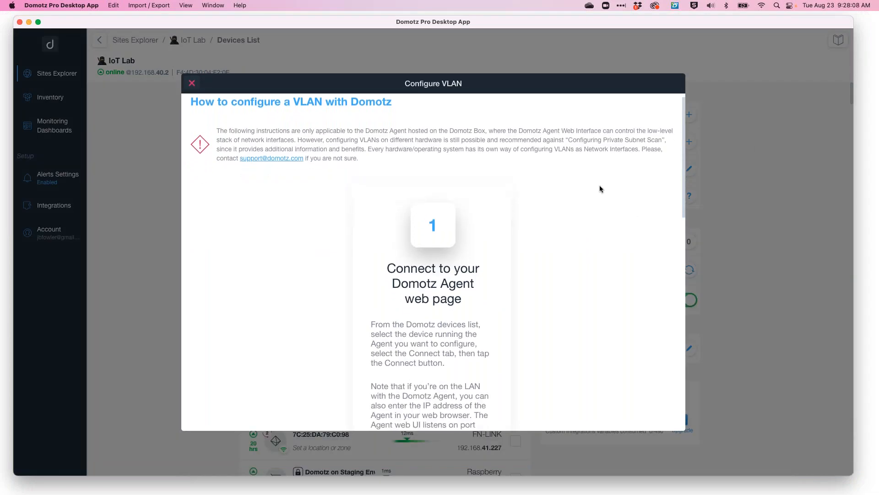
{"action": "scroll", "coordinate": [417, 261], "scroll_direction": "down", "scroll_amount": 10}
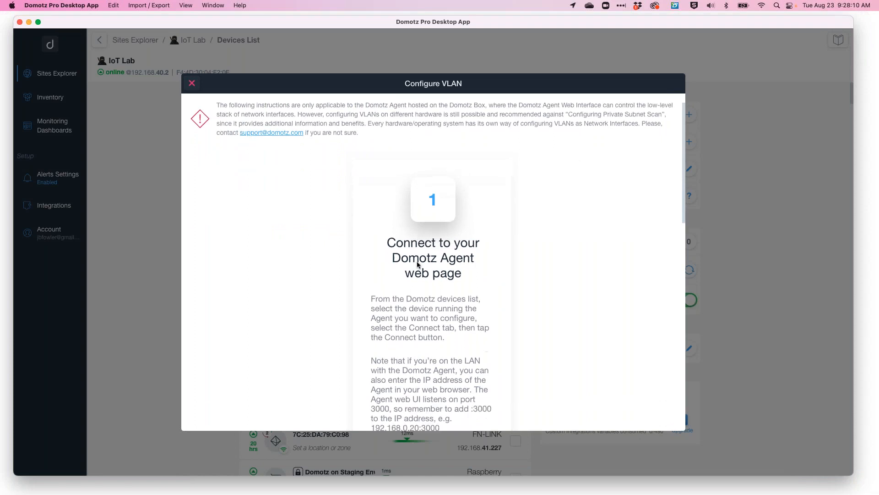
{"action": "scroll", "coordinate": [417, 264], "scroll_direction": "up", "scroll_amount": 5}
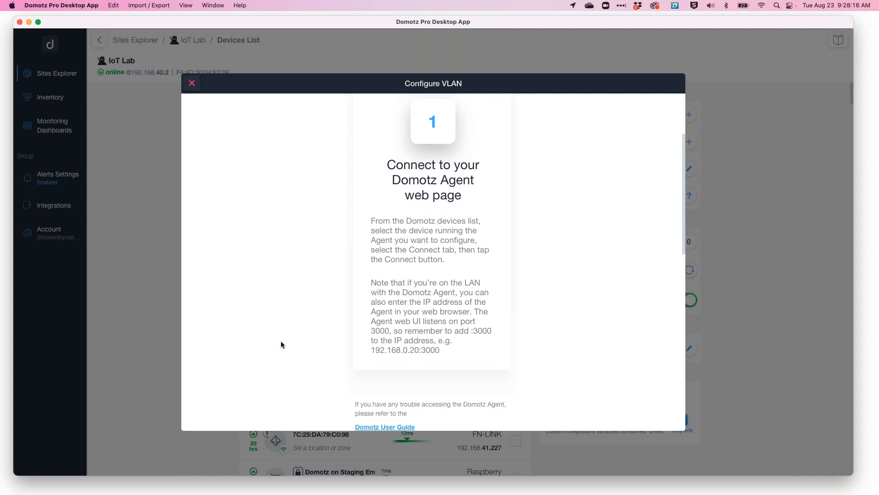
{"action": "left_click", "coordinate": [191, 84]}
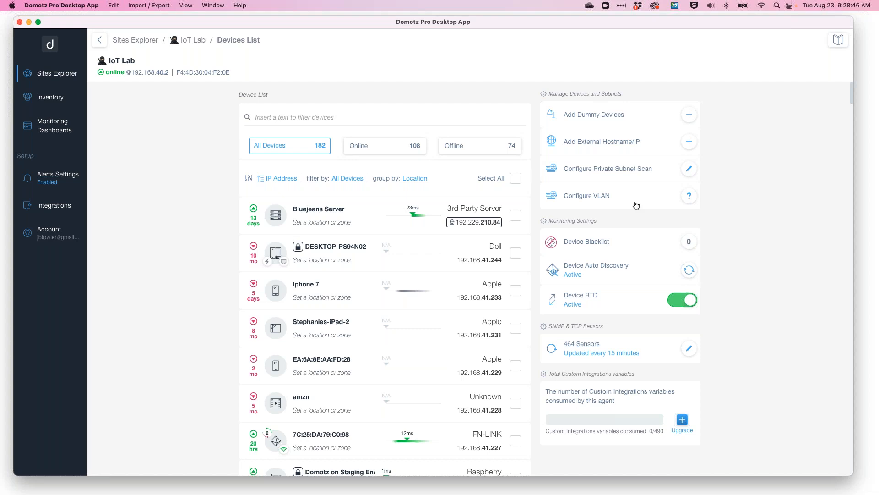
Review the configured private subnet scan and return to the devices list.
{"action": "left_click", "coordinate": [634, 175]}
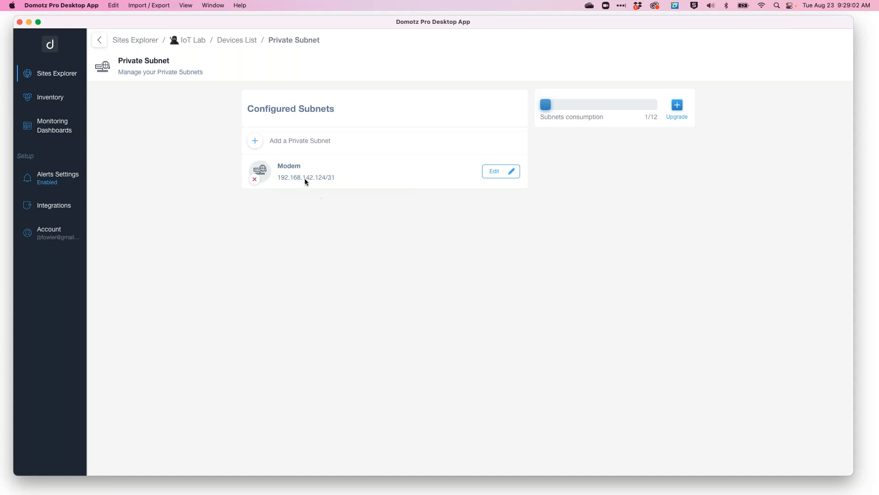
{"action": "left_click", "coordinate": [237, 41]}
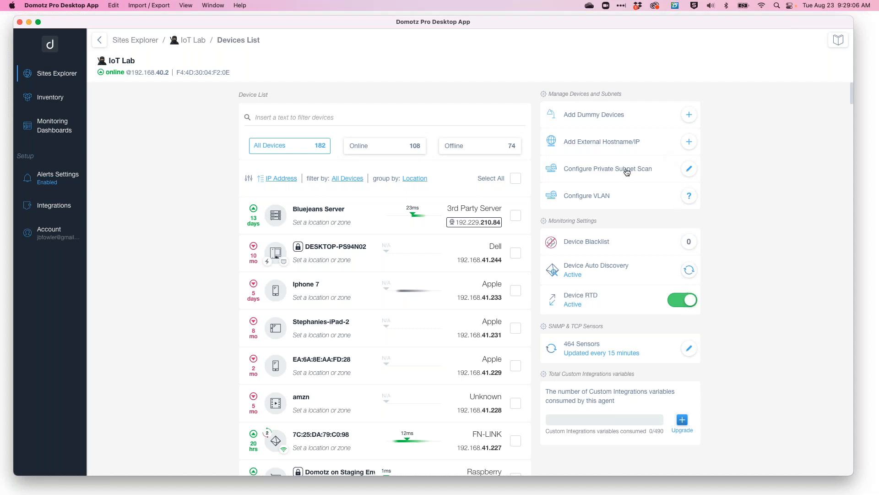
{"action": "left_click", "coordinate": [689, 169]}
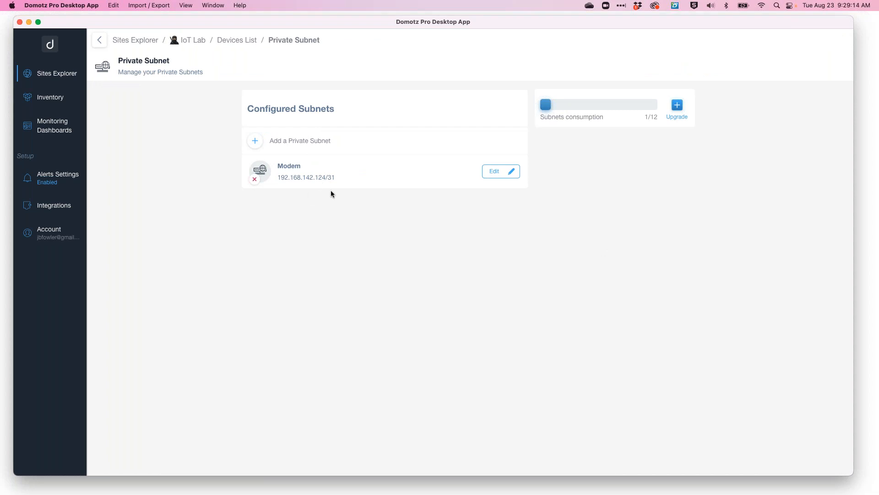
{"action": "left_click_drag", "start_coordinate": [281, 177], "coordinate": [318, 175]}
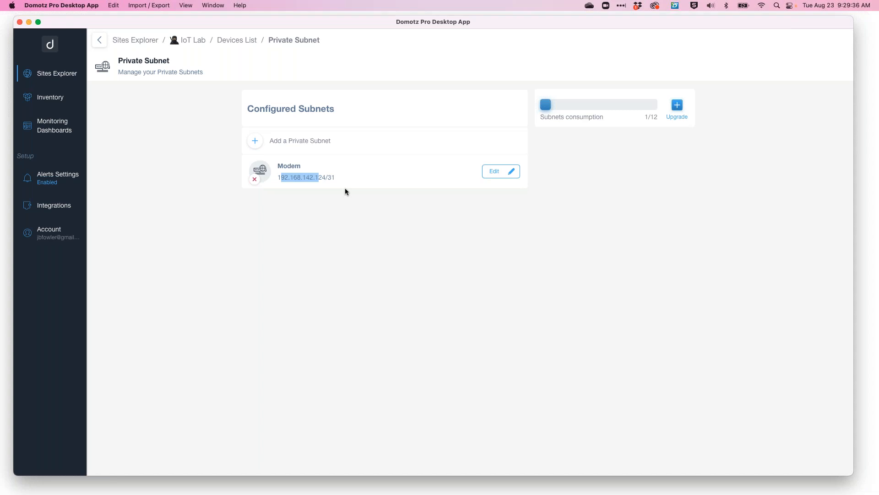
{"action": "left_click", "coordinate": [244, 44]}
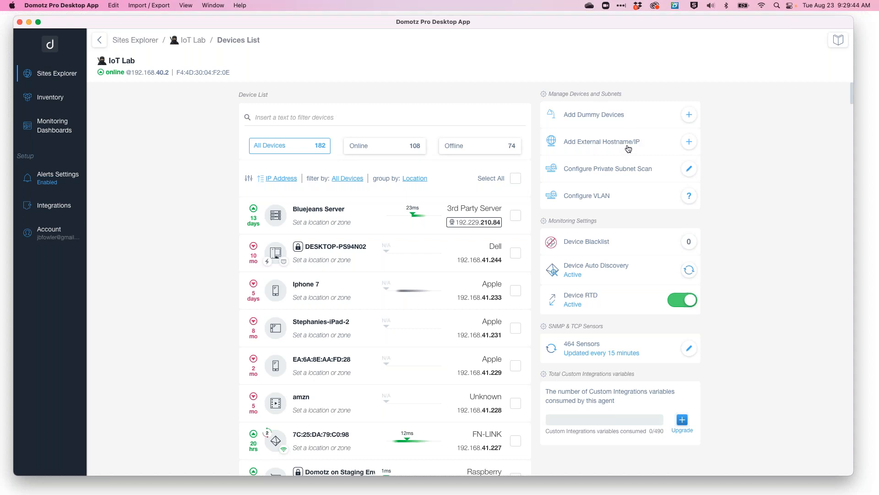
{"action": "left_click", "coordinate": [618, 143]}
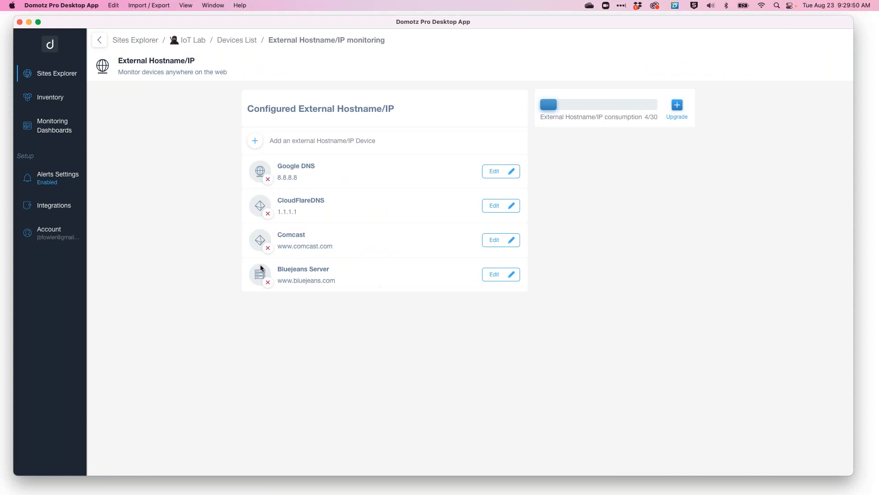
{"action": "left_click", "coordinate": [251, 45]}
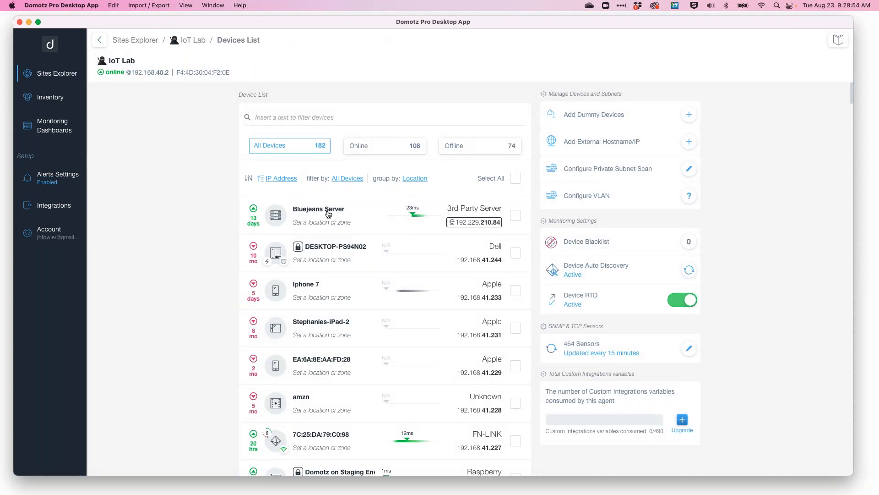
{"action": "left_click", "coordinate": [329, 214]}
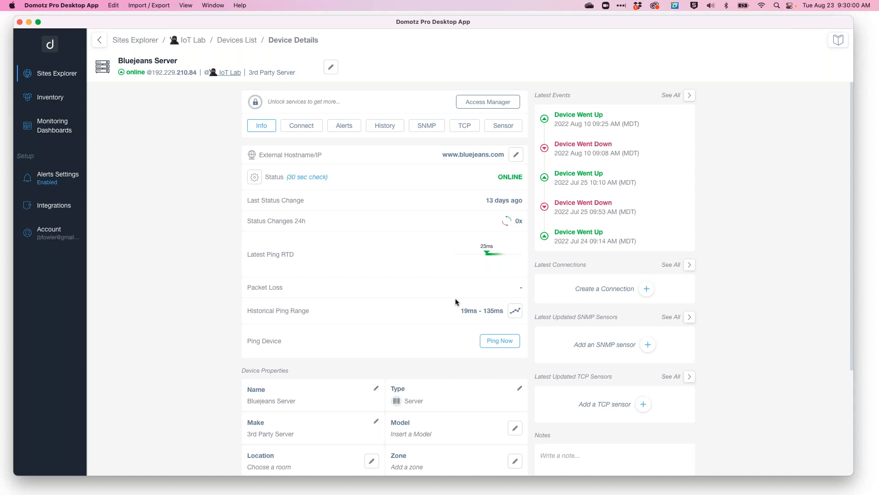
Open the Bluejeans Server's historical ping range chart, zoom into a recent time span, and return to the device details.
{"action": "left_click", "coordinate": [516, 312]}
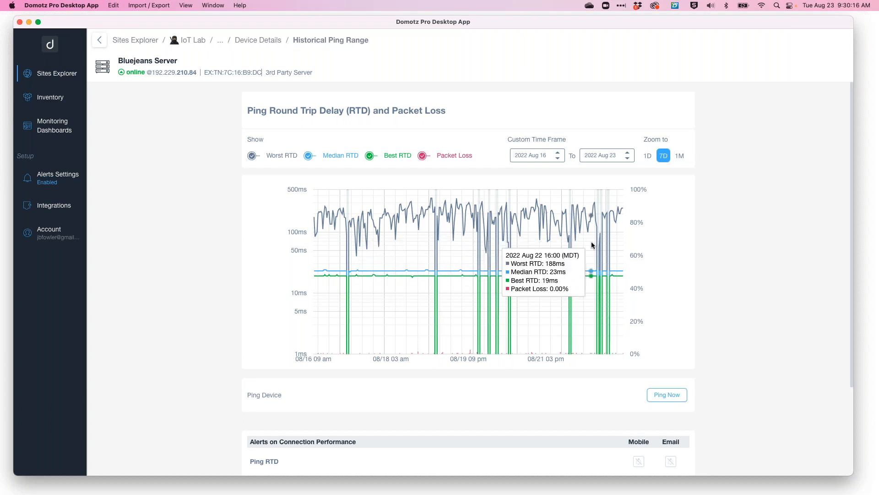
{"action": "left_click_drag", "start_coordinate": [591, 242], "coordinate": [619, 246]}
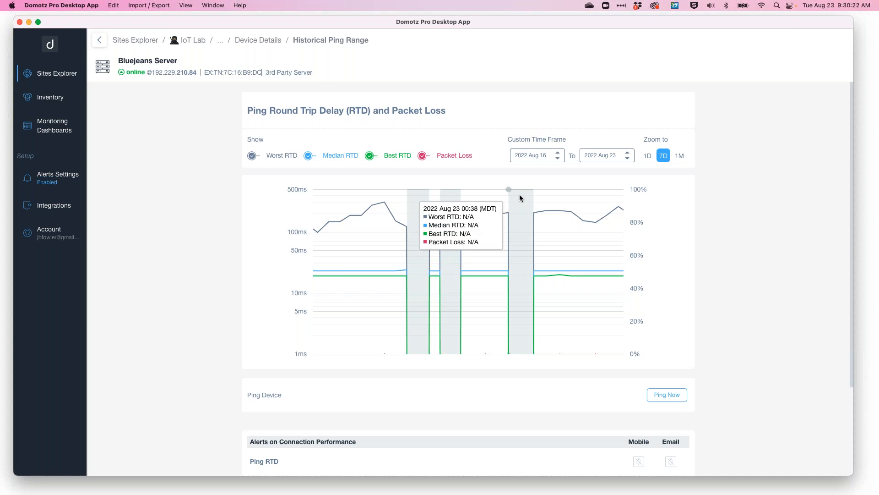
{"action": "scroll", "coordinate": [434, 324], "scroll_direction": "down", "scroll_amount": 5}
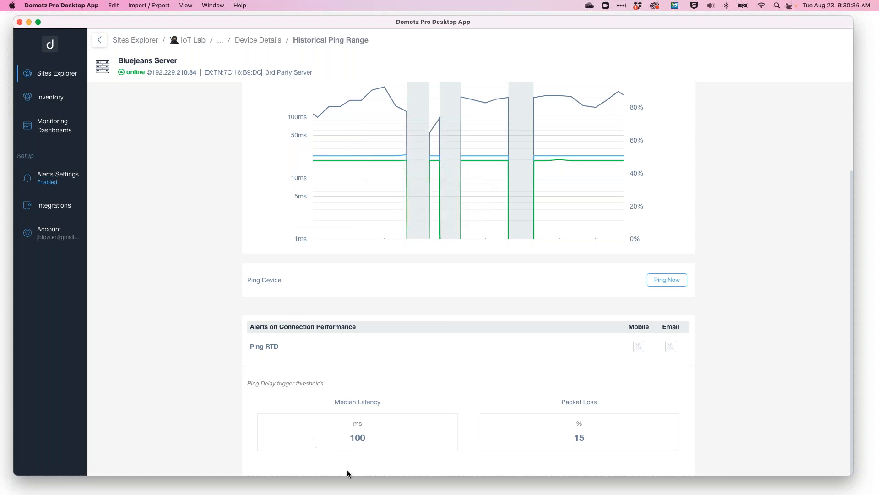
{"action": "scroll", "coordinate": [328, 172], "scroll_direction": "up", "scroll_amount": 3}
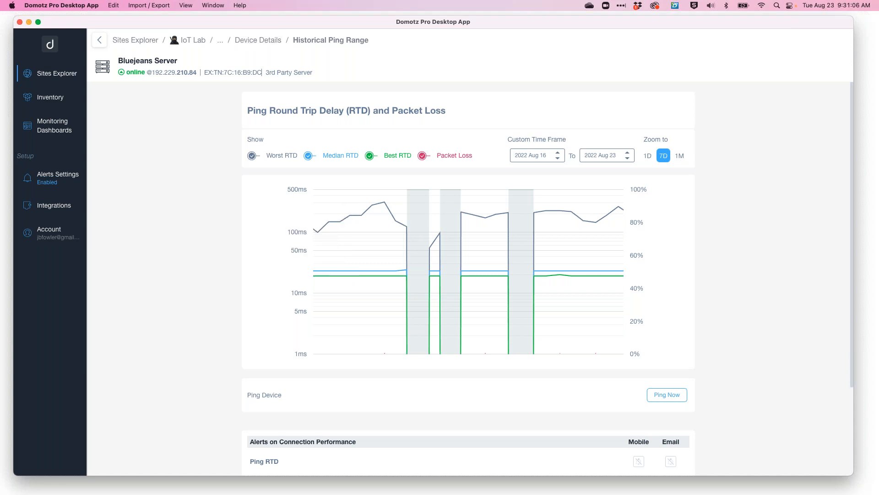
{"action": "left_click", "coordinate": [259, 41]}
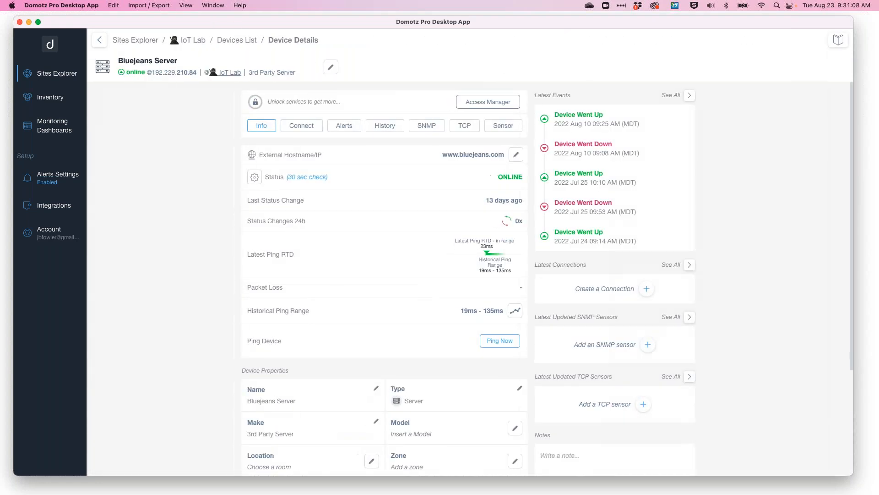
Go back to the devices list, browse the devices grouped by location, and open En Suite Touchscreen - Wireless Connection.
{"action": "scroll", "coordinate": [350, 154], "scroll_direction": "up", "scroll_amount": 1}
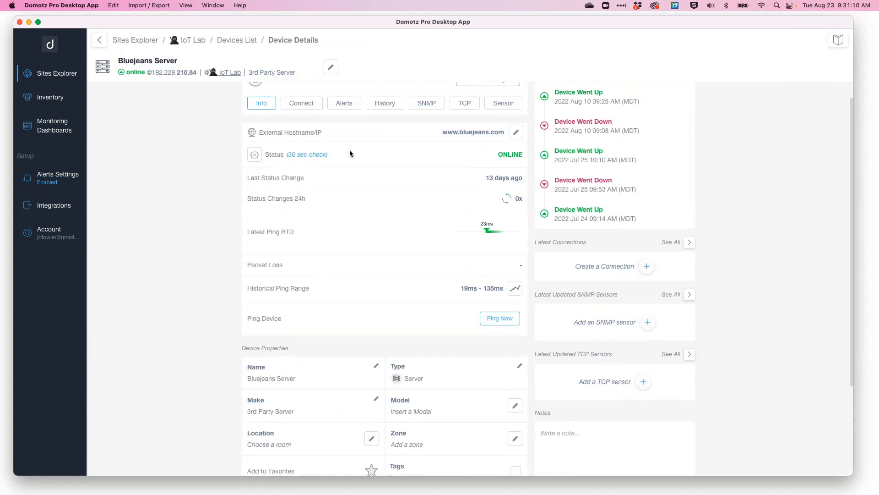
{"action": "left_click", "coordinate": [239, 40]}
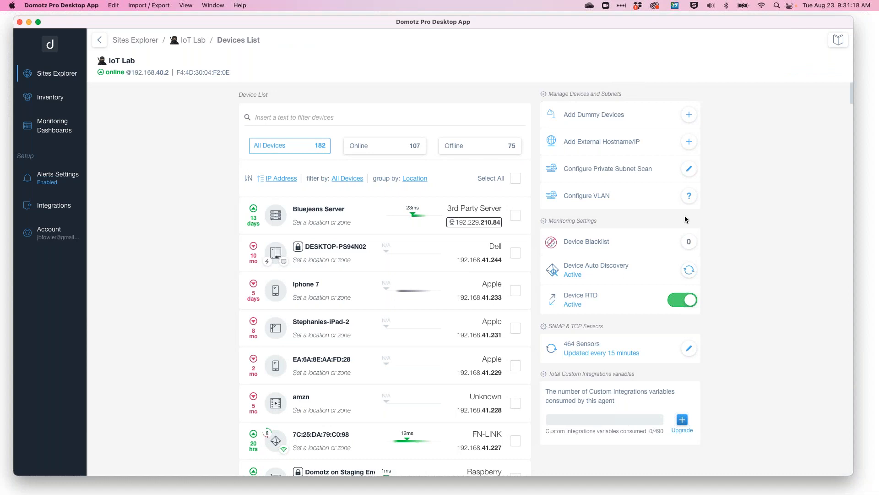
{"action": "mouse_move", "coordinate": [395, 232]}
{"action": "scroll", "coordinate": [367, 273], "scroll_direction": "down", "scroll_amount": 20}
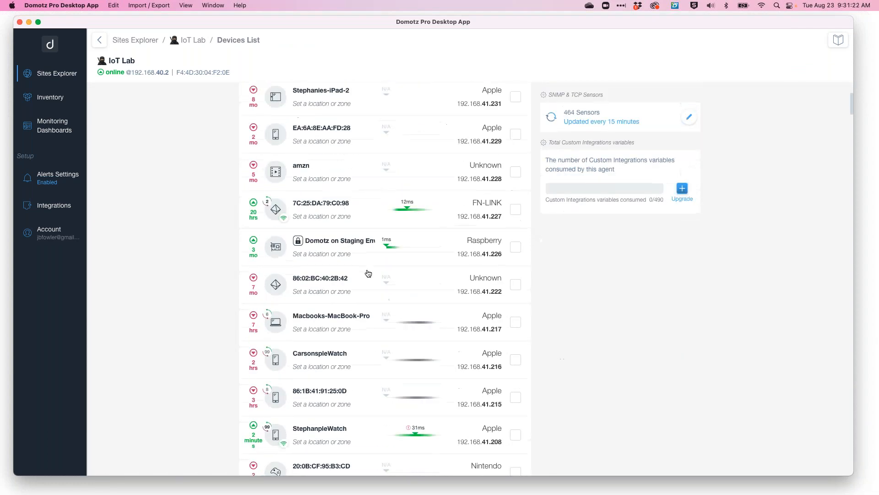
{"action": "scroll", "coordinate": [385, 275], "scroll_direction": "down", "scroll_amount": 20}
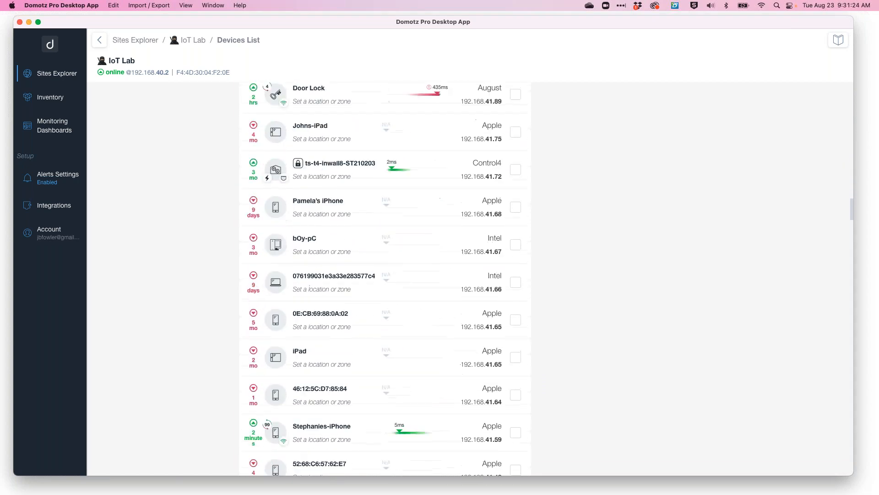
{"action": "scroll", "coordinate": [344, 105], "scroll_direction": "down", "scroll_amount": 20}
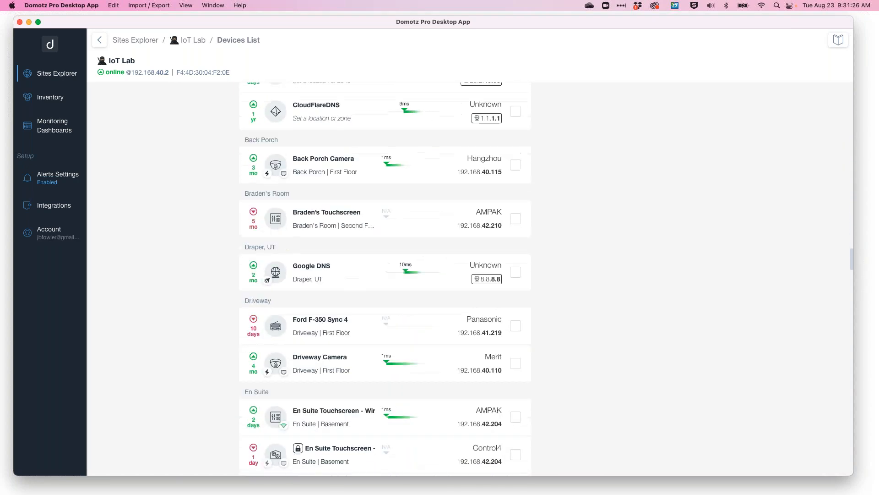
{"action": "scroll", "coordinate": [344, 105], "scroll_direction": "up", "scroll_amount": 3}
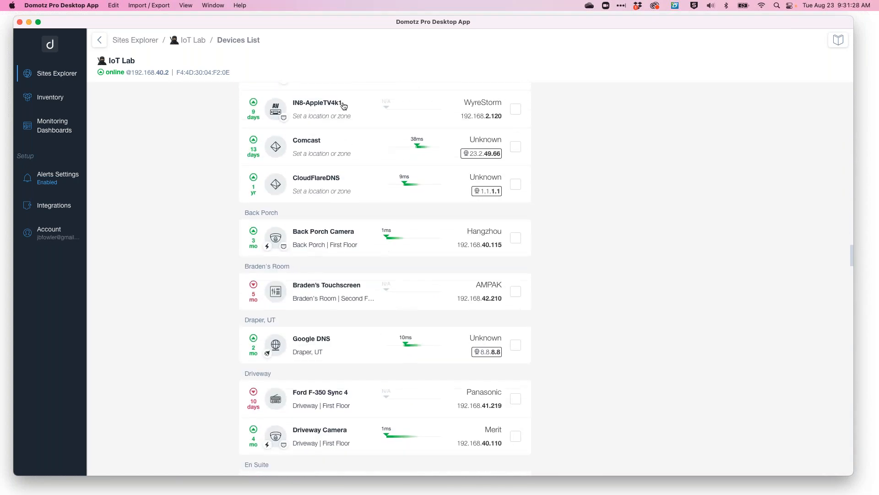
{"action": "scroll", "coordinate": [330, 249], "scroll_direction": "down", "scroll_amount": 3}
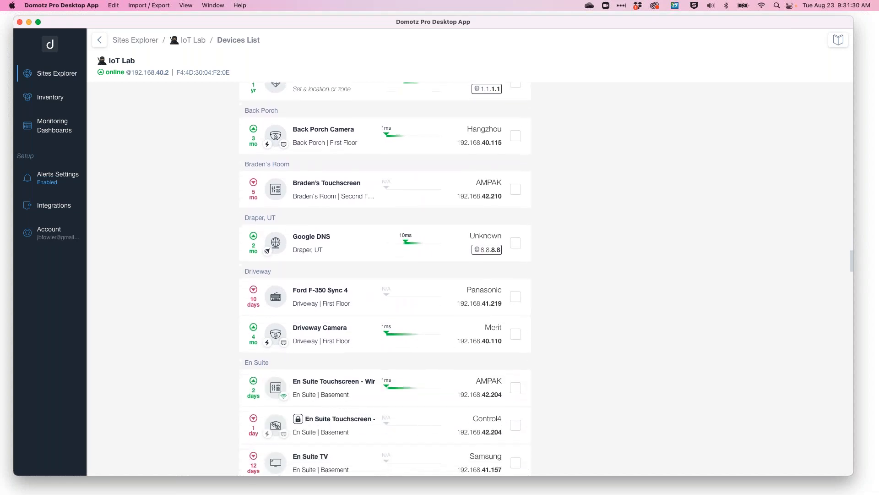
{"action": "scroll", "coordinate": [333, 357], "scroll_direction": "down", "scroll_amount": 5}
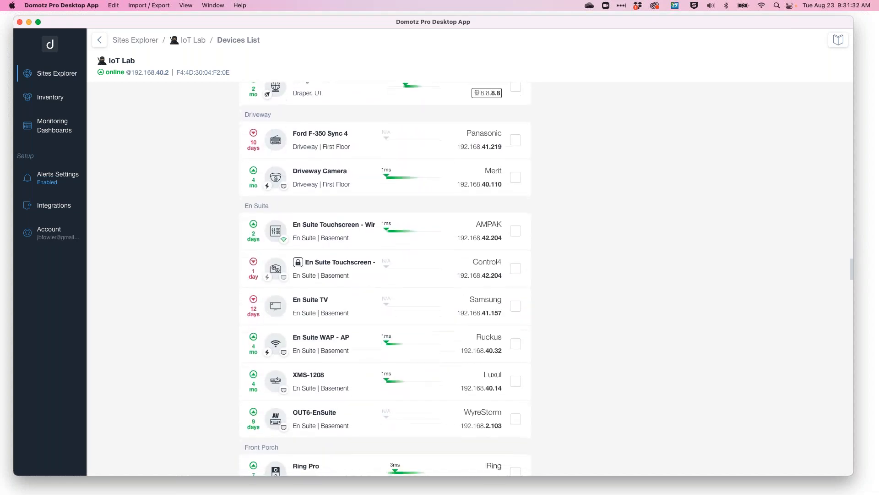
{"action": "left_click", "coordinate": [337, 232]}
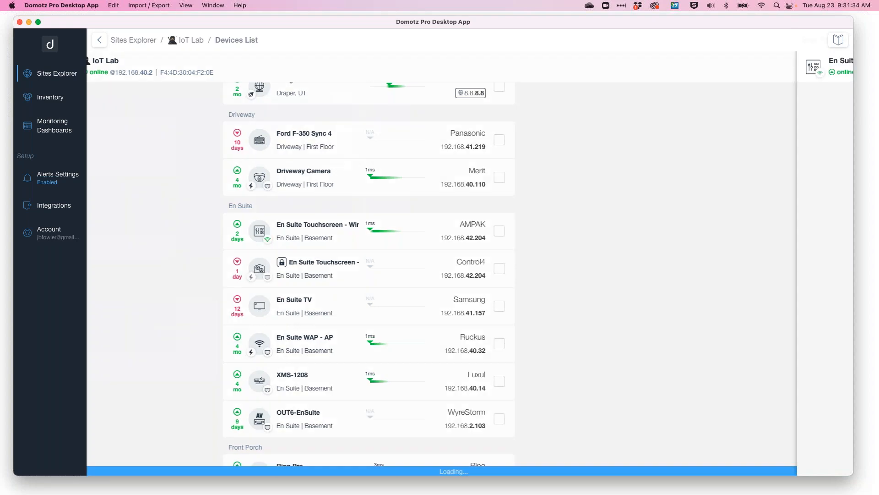
Open the touchscreen's Edit Name dialog and cancel it without renaming.
{"action": "scroll", "coordinate": [369, 281], "scroll_direction": "down", "scroll_amount": 10}
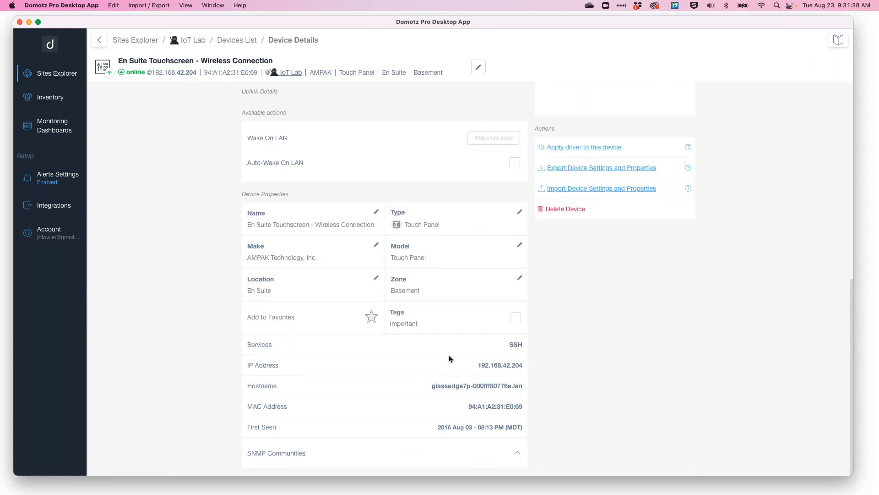
{"action": "left_click_drag", "start_coordinate": [481, 363], "coordinate": [515, 362]}
{"action": "left_click", "coordinate": [286, 225]}
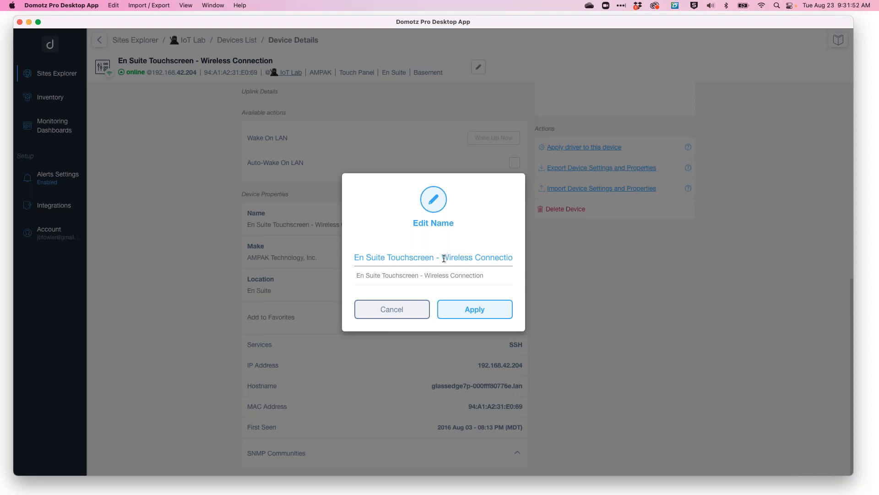
{"action": "left_click_drag", "start_coordinate": [442, 257], "coordinate": [486, 257]}
{"action": "left_click", "coordinate": [381, 312]}
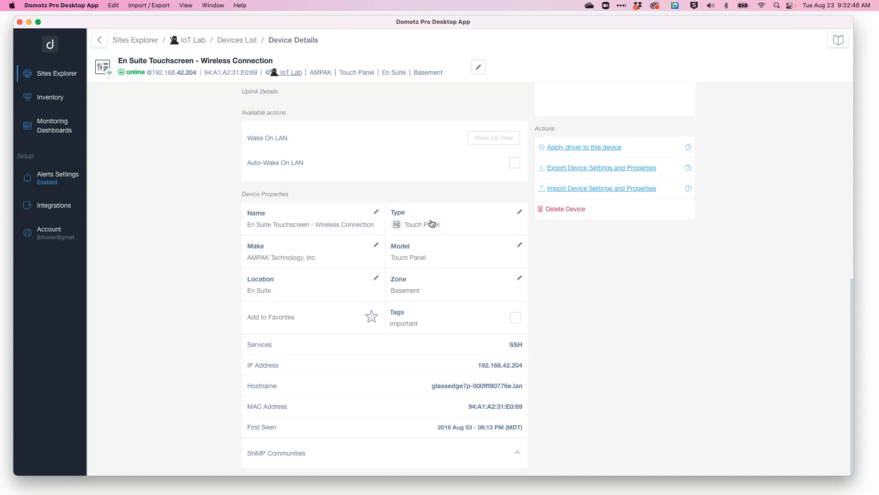
Browse the available device types for the touchscreen and close the list without changing its type.
{"action": "scroll", "coordinate": [432, 223], "scroll_direction": "up", "scroll_amount": 1}
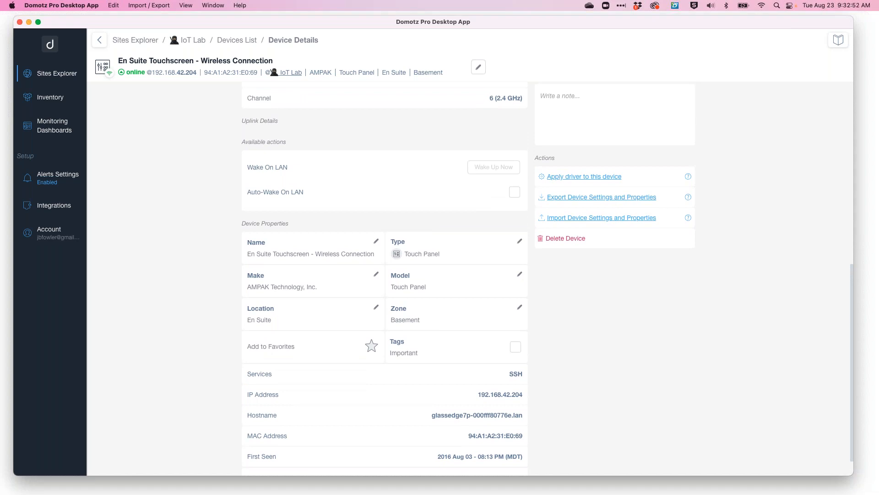
{"action": "left_click", "coordinate": [445, 252]}
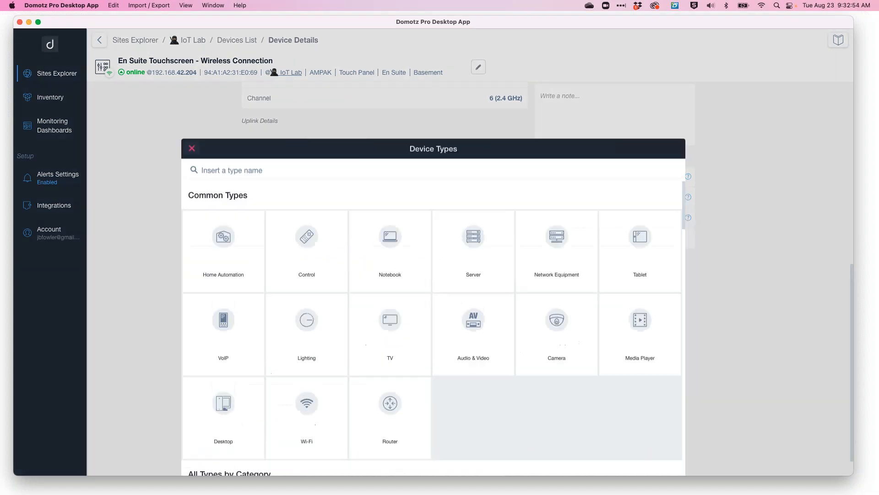
{"action": "scroll", "coordinate": [447, 270], "scroll_direction": "down", "scroll_amount": 8}
{"action": "scroll", "coordinate": [447, 274], "scroll_direction": "down", "scroll_amount": 8}
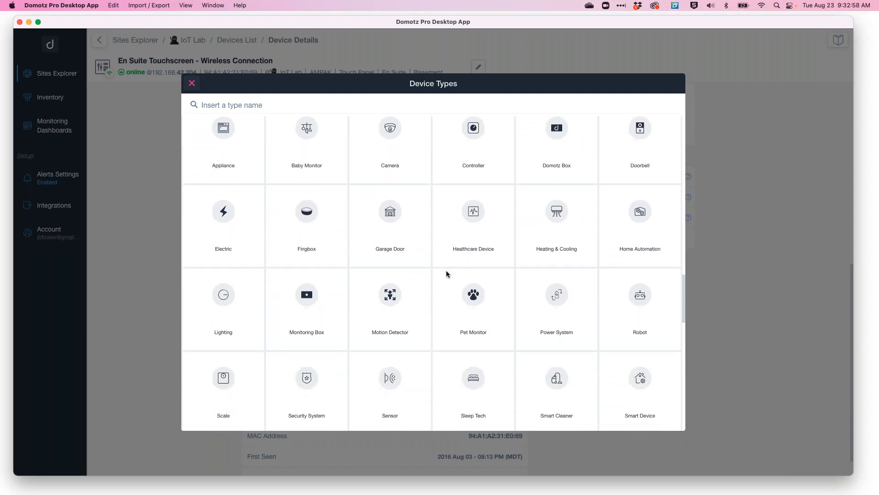
{"action": "left_click", "coordinate": [192, 84]}
Return to the devices list, filter it for geis, and open the Geist Watchdog's details.
{"action": "scroll", "coordinate": [575, 350], "scroll_direction": "up", "scroll_amount": 3}
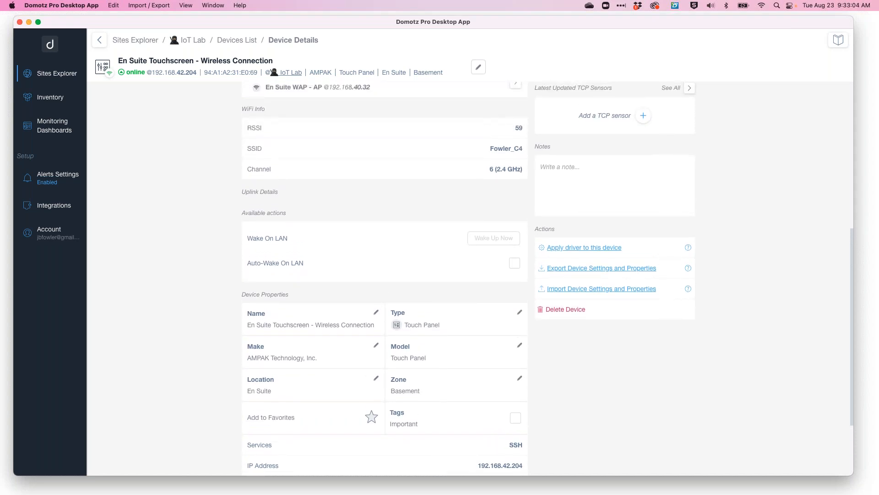
{"action": "scroll", "coordinate": [468, 206], "scroll_direction": "up", "scroll_amount": 1}
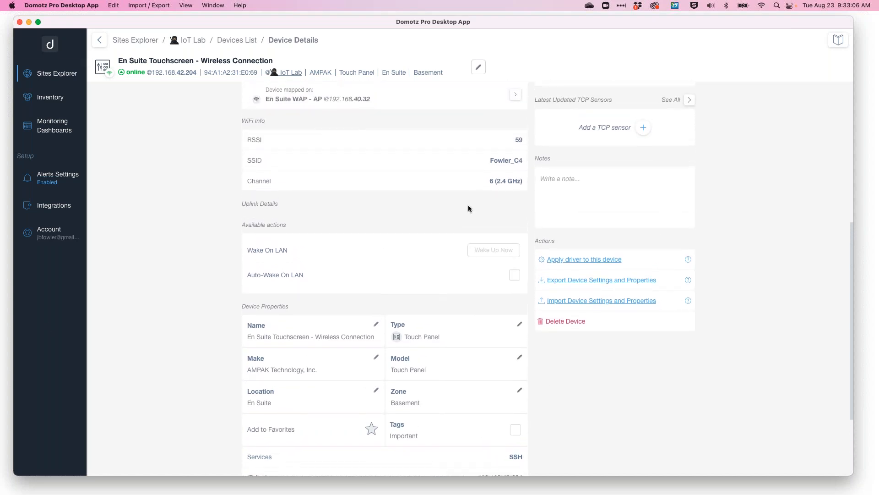
{"action": "scroll", "coordinate": [469, 207], "scroll_direction": "up", "scroll_amount": 10}
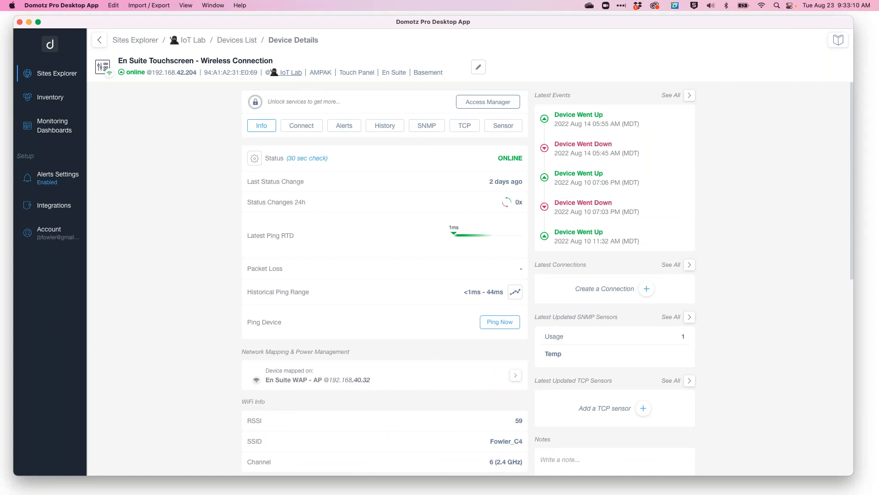
{"action": "left_click", "coordinate": [236, 40]}
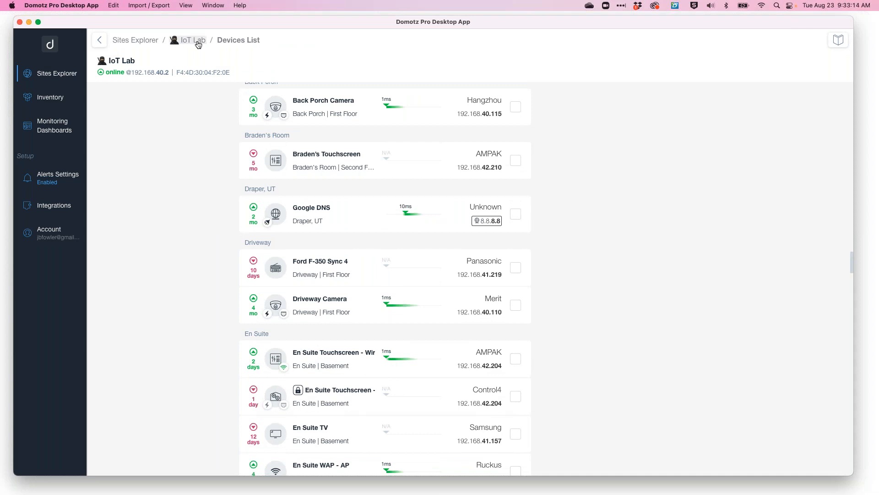
{"action": "scroll", "coordinate": [216, 211], "scroll_direction": "up", "scroll_amount": 15}
{"action": "left_click", "coordinate": [339, 116]}
{"action": "type", "text": "gei"}
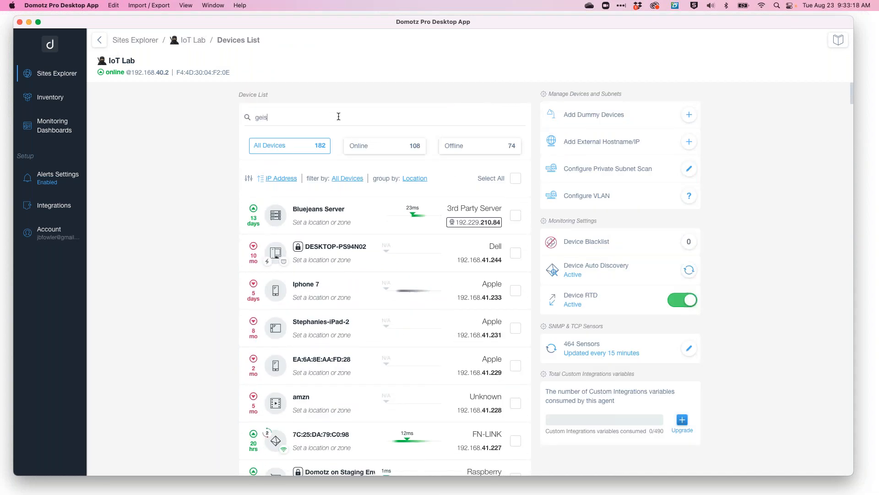
{"action": "type", "text": "s"}
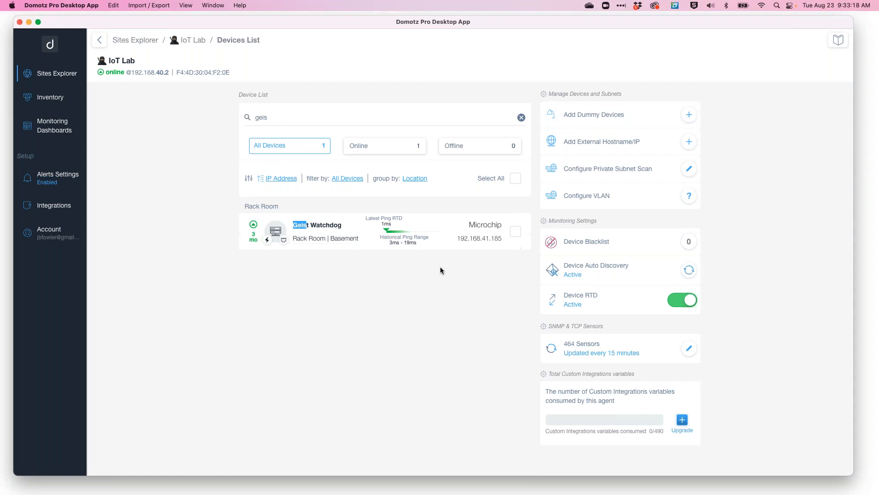
{"action": "left_click", "coordinate": [326, 228]}
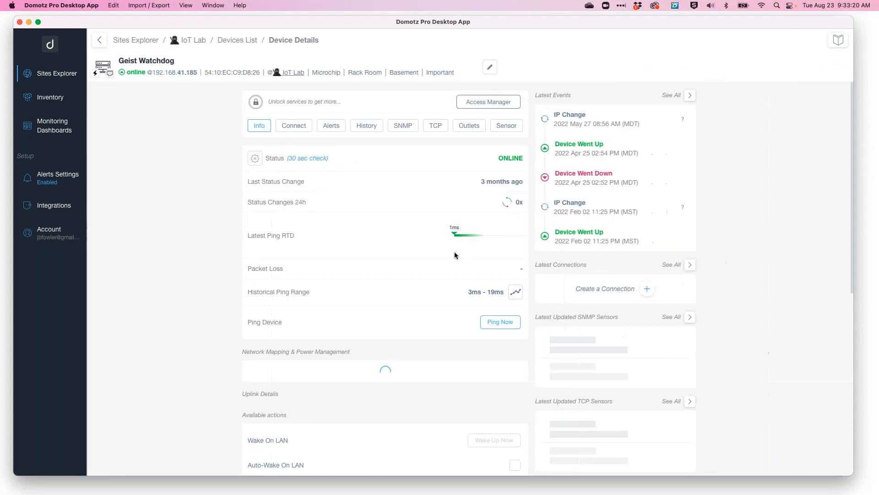
Open the Geist Watchdog's credentials manager and SNMP configuration editor, then cancel and close both.
{"action": "left_click", "coordinate": [488, 102]}
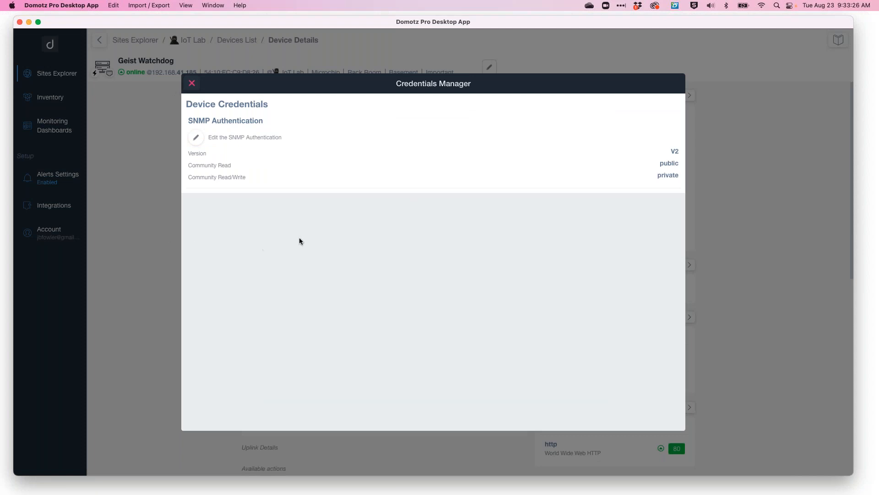
{"action": "left_click", "coordinate": [196, 138]}
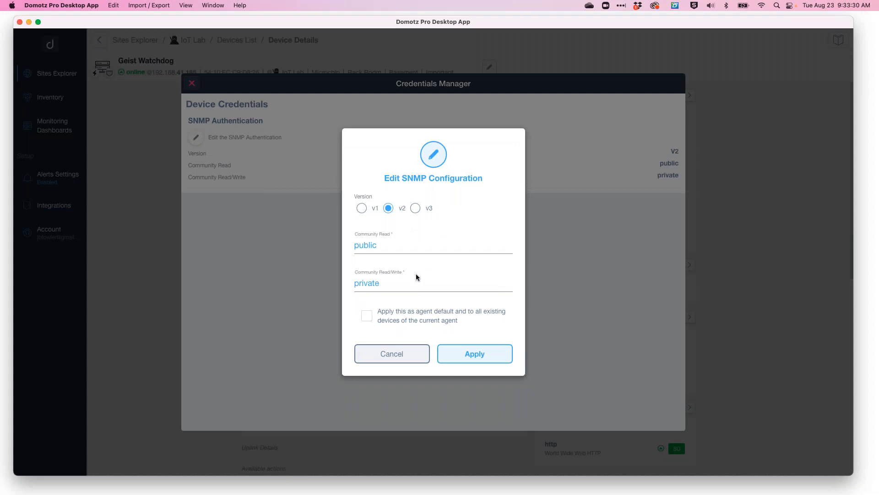
{"action": "left_click", "coordinate": [404, 355]}
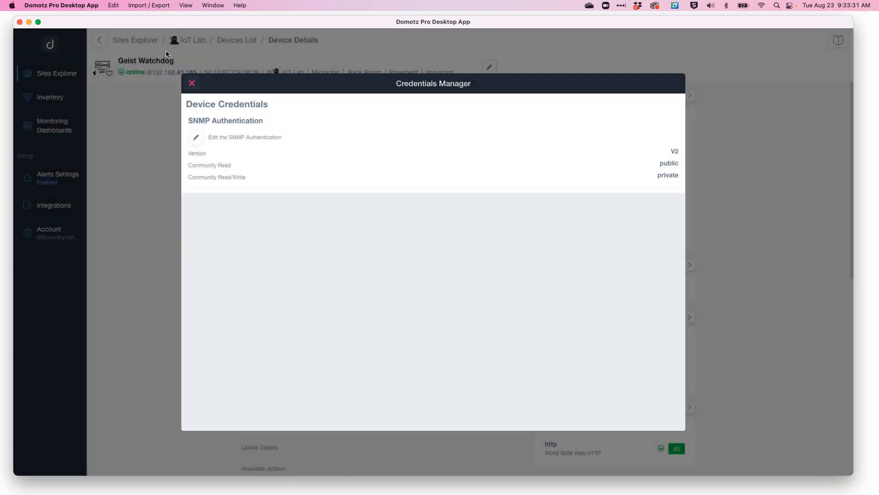
{"action": "left_click", "coordinate": [192, 84]}
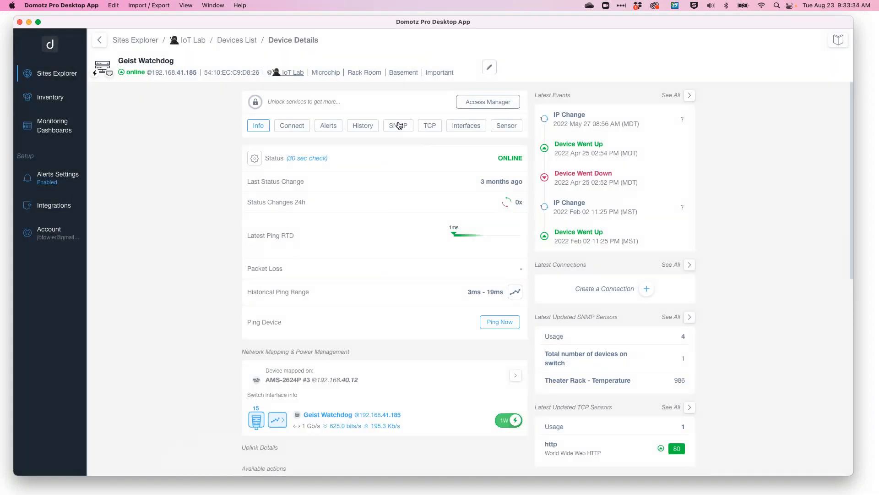
Open the SNMP monitoring section and view the available pre-configured SNMP sensors before closing them.
{"action": "left_click", "coordinate": [399, 125]}
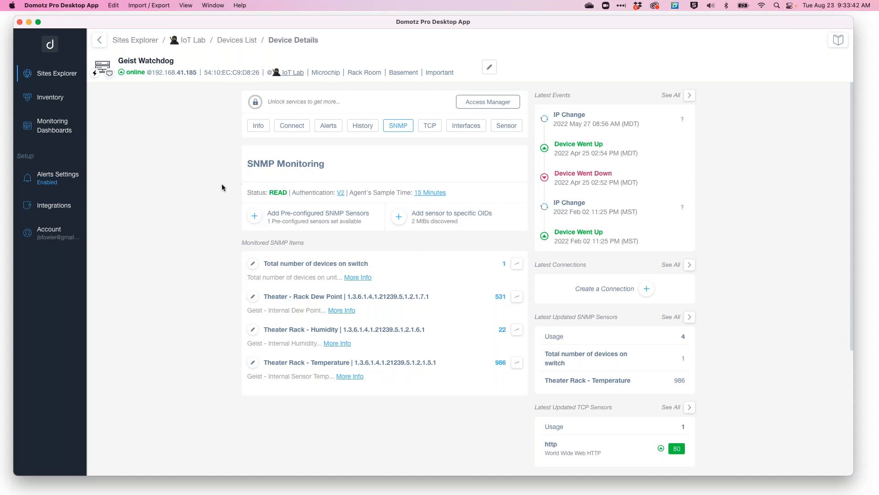
{"action": "left_click", "coordinate": [254, 216]}
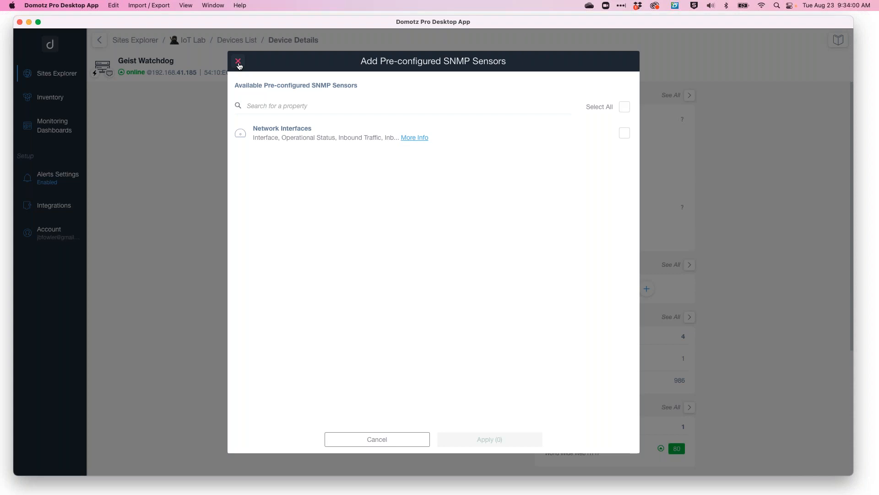
{"action": "left_click", "coordinate": [238, 62]}
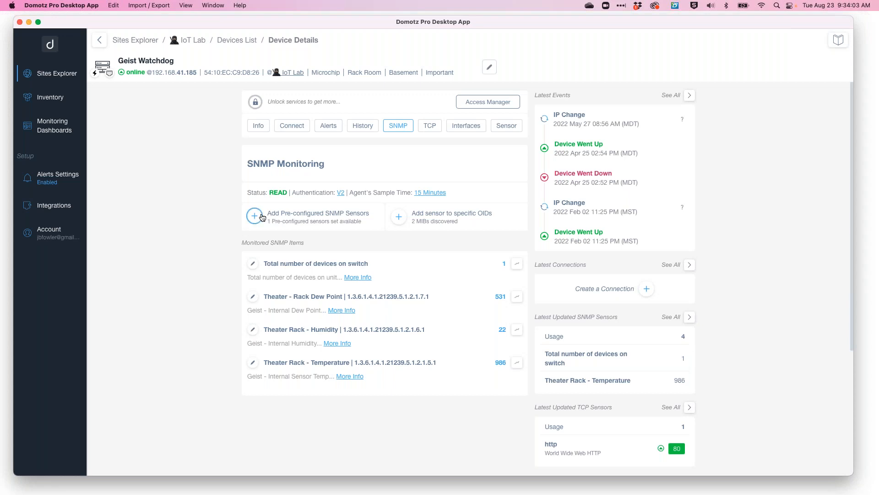
Search the device's SNMP objects for temper, then close the dialog without adding a sensor.
{"action": "left_click", "coordinate": [399, 217]}
{"action": "left_click", "coordinate": [289, 173]}
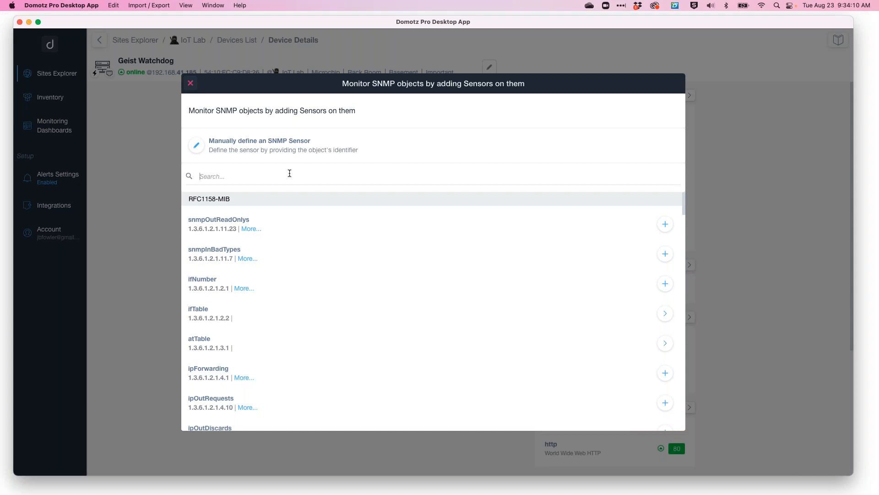
{"action": "type", "text": "temper"}
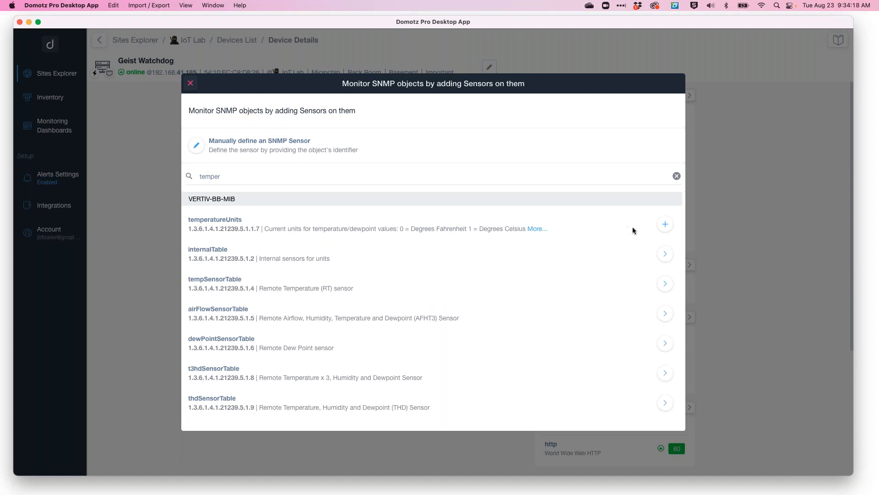
{"action": "left_click", "coordinate": [190, 84]}
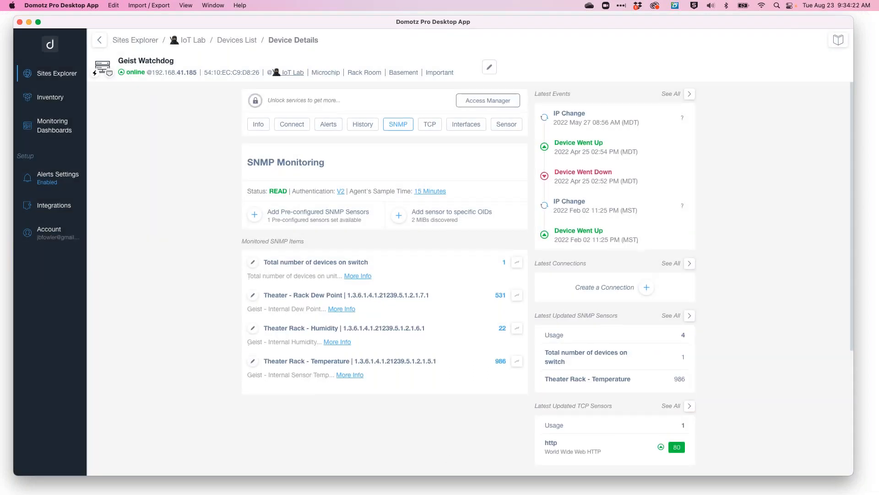
Open the Theater Rack - Temperature history chart, zoom it to one month, and close it.
{"action": "scroll", "coordinate": [479, 348], "scroll_direction": "down", "scroll_amount": 1}
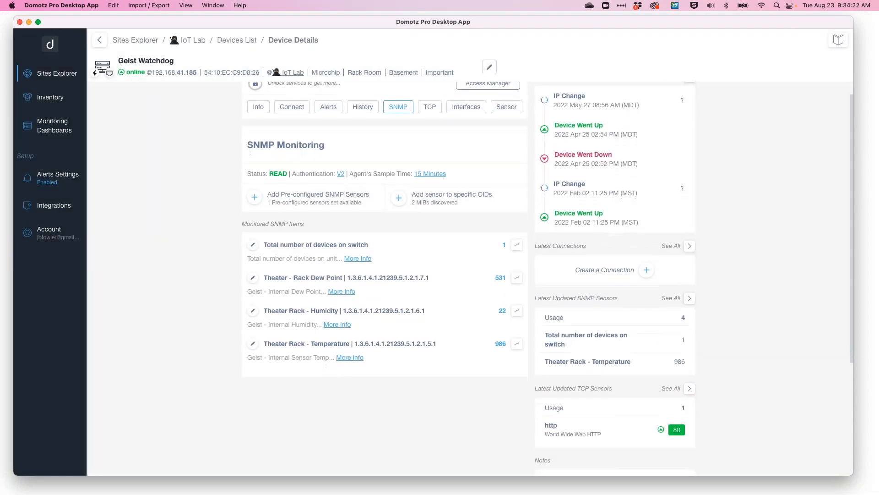
{"action": "left_click", "coordinate": [517, 344]}
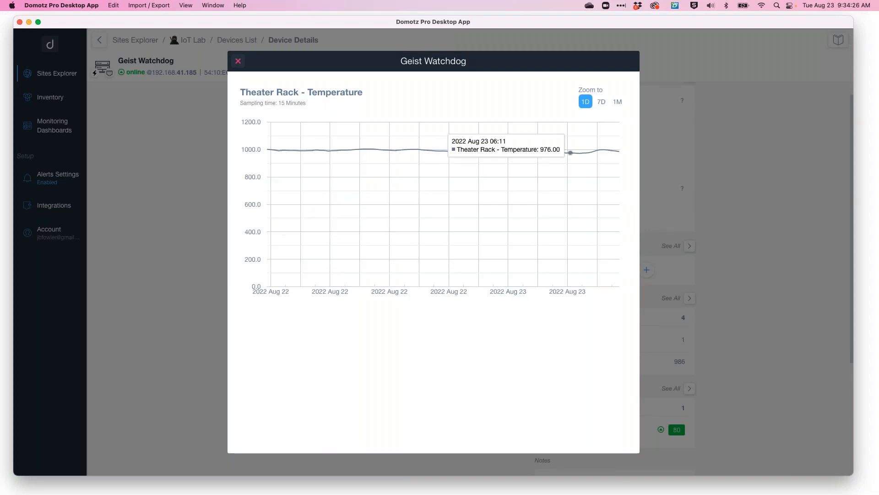
{"action": "left_click", "coordinate": [619, 103]}
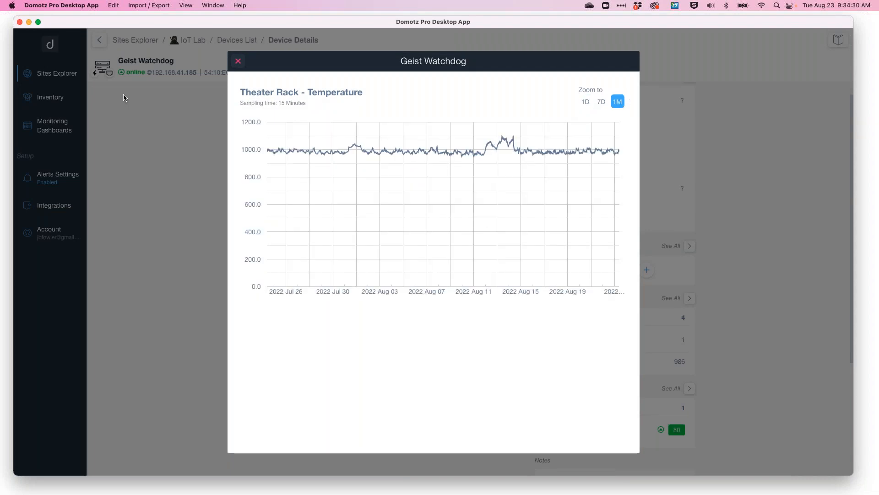
{"action": "left_click", "coordinate": [236, 62]}
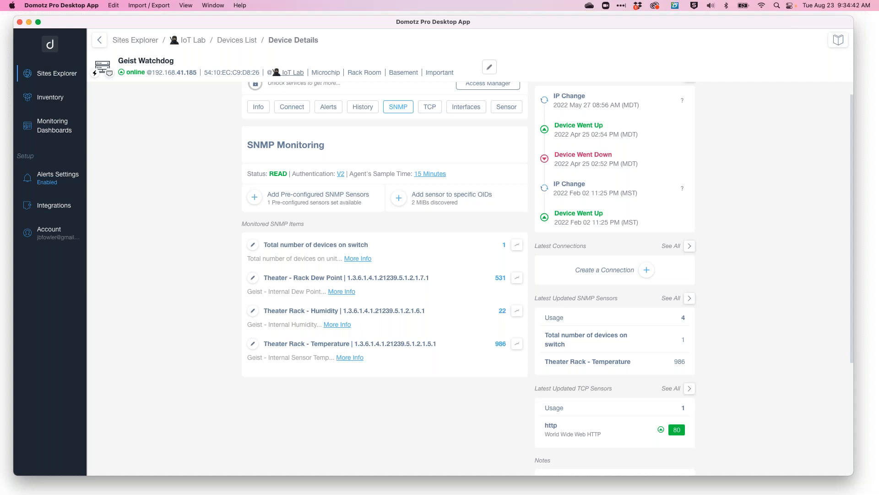
Review the Geist Watchdog's shared and personal alert settings.
{"action": "left_click", "coordinate": [328, 107]}
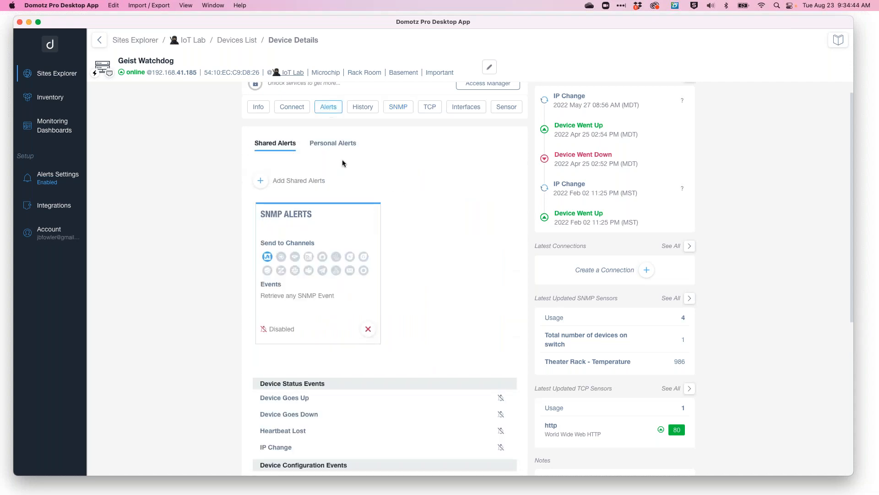
{"action": "left_click", "coordinate": [333, 145]}
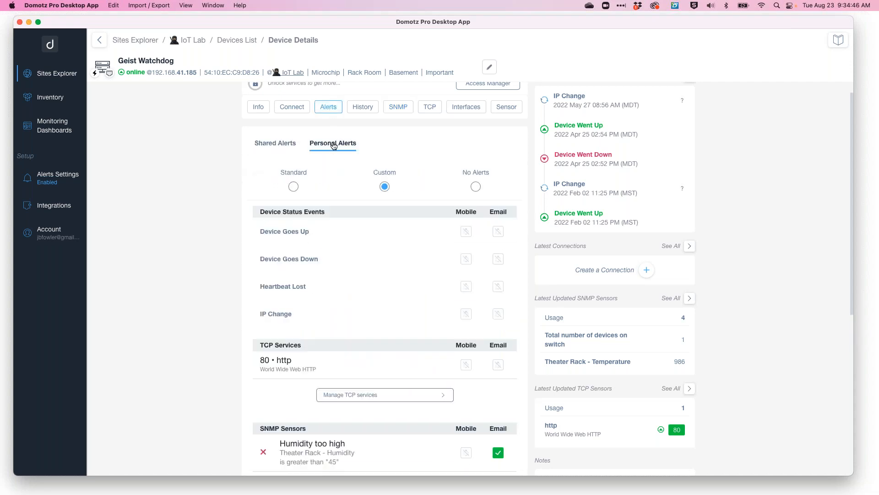
{"action": "left_click", "coordinate": [287, 148]}
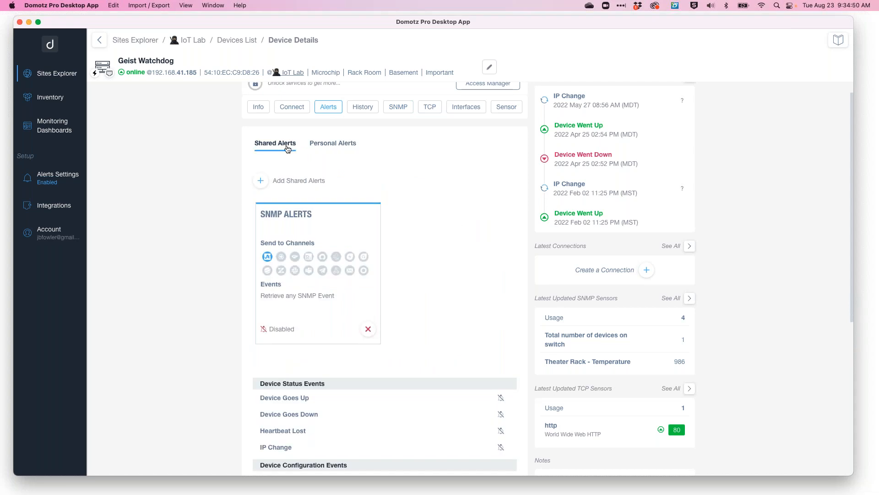
{"action": "left_click", "coordinate": [333, 146]}
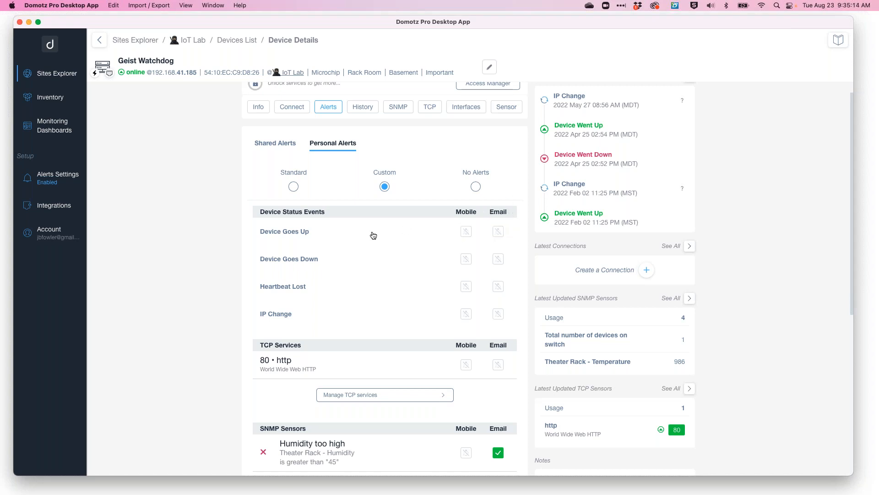
{"action": "scroll", "coordinate": [373, 235], "scroll_direction": "down", "scroll_amount": 2}
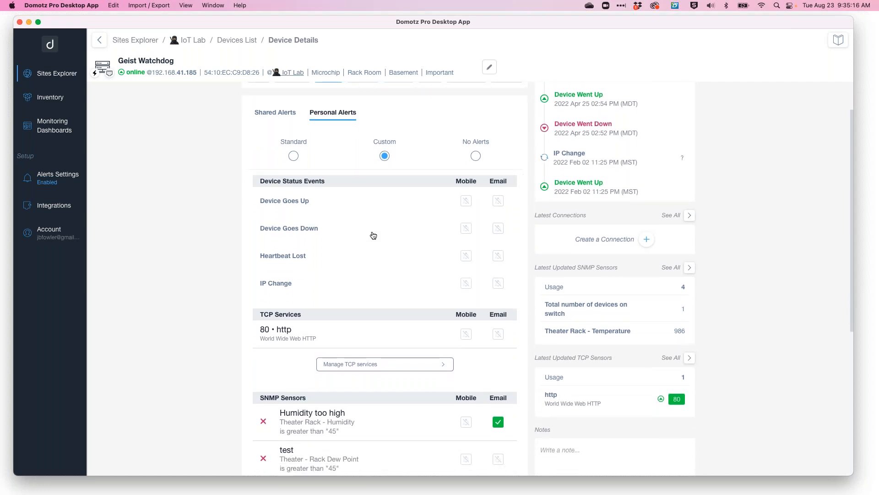
{"action": "scroll", "coordinate": [374, 235], "scroll_direction": "down", "scroll_amount": 1}
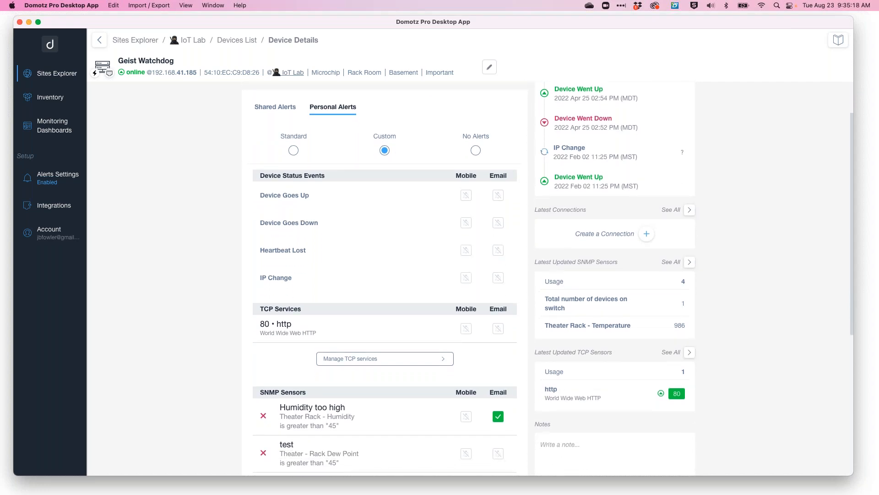
{"action": "scroll", "coordinate": [385, 275], "scroll_direction": "up", "scroll_amount": 3}
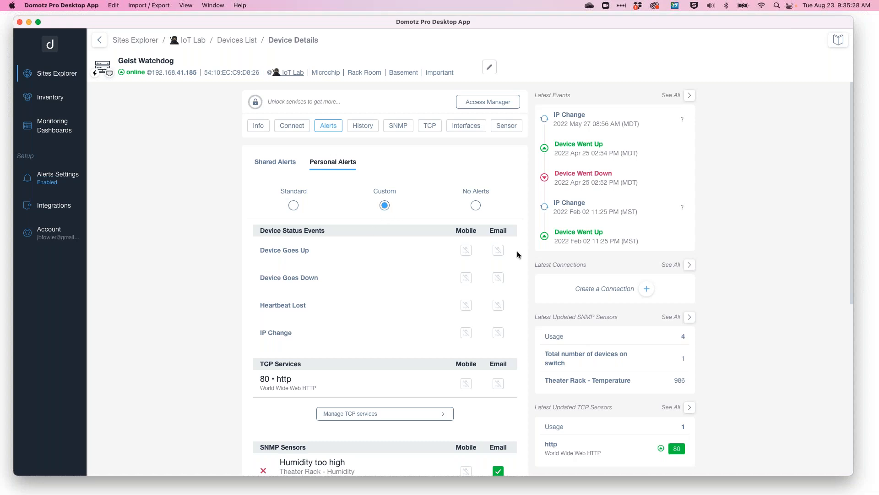
{"action": "scroll", "coordinate": [519, 254], "scroll_direction": "down", "scroll_amount": 1}
{"action": "scroll", "coordinate": [519, 254], "scroll_direction": "down", "scroll_amount": 5}
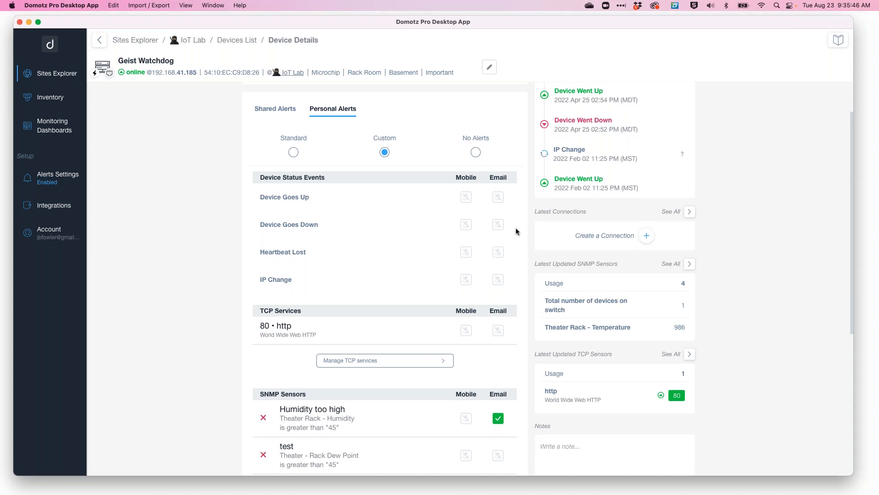
{"action": "scroll", "coordinate": [433, 204], "scroll_direction": "up", "scroll_amount": 2}
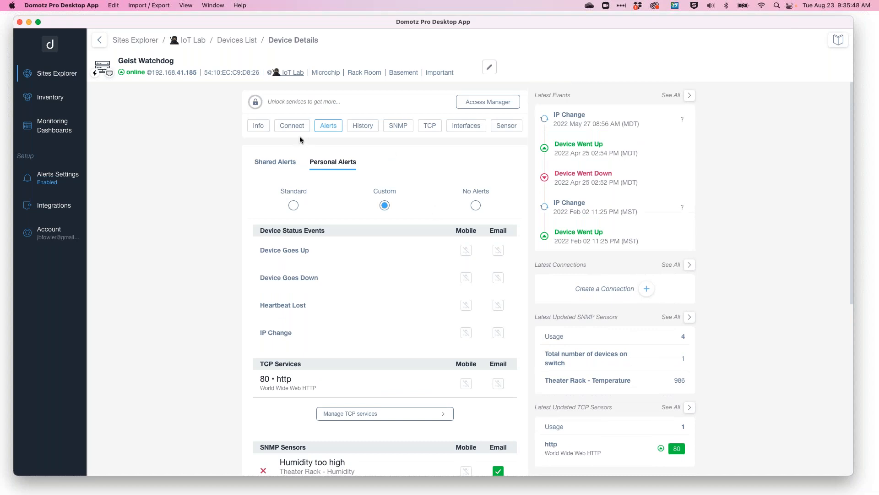
Try enabling a custom 5-minute offline time window in the device status settings, then cancel.
{"action": "left_click", "coordinate": [260, 128]}
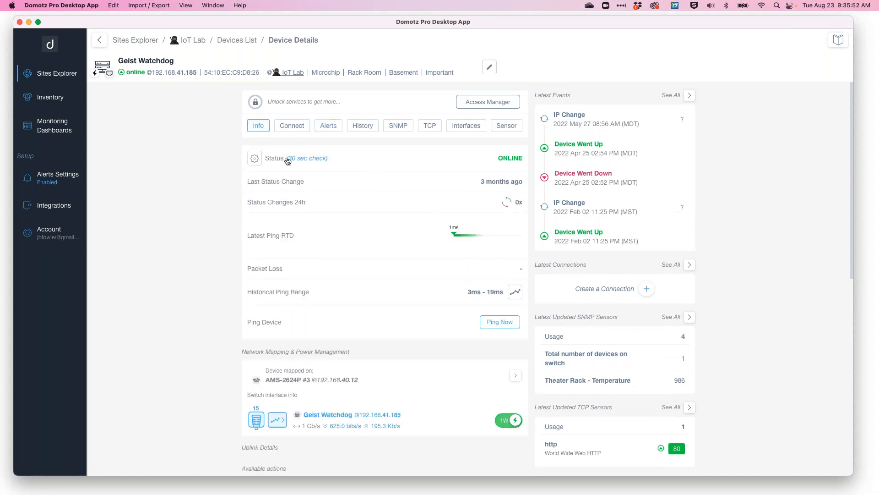
{"action": "left_click", "coordinate": [254, 159]}
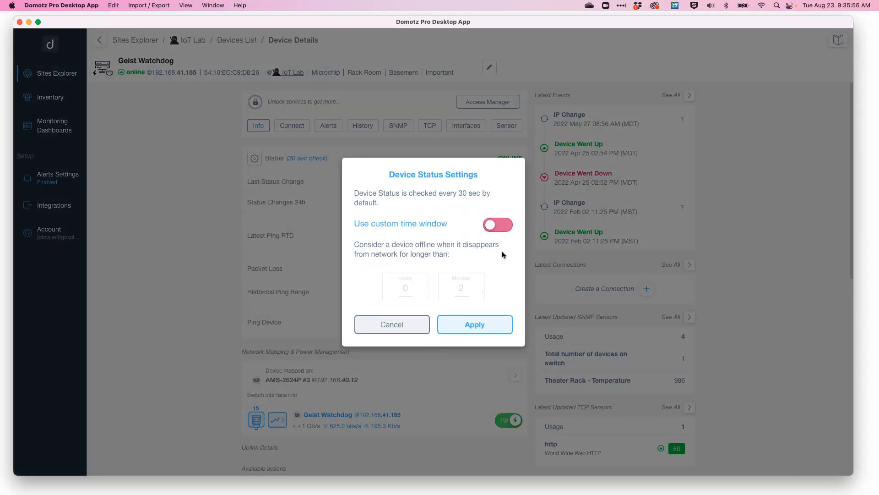
{"action": "left_click", "coordinate": [494, 226]}
{"action": "double_click", "coordinate": [463, 288]}
{"action": "type", "text": "5"}
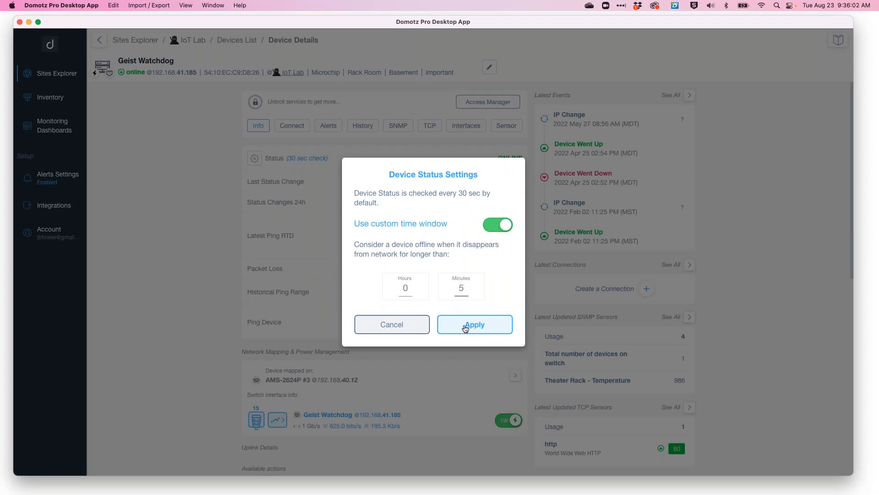
{"action": "left_click", "coordinate": [405, 325]}
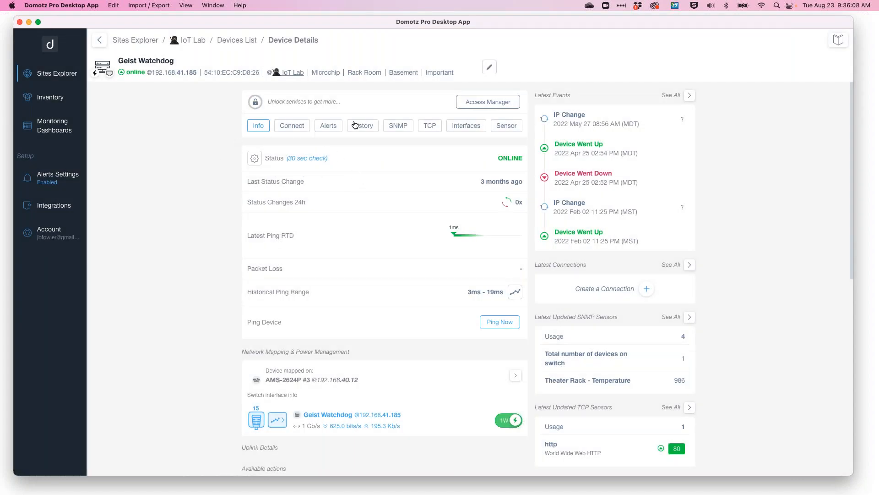
Enable personal email alerts for Device Goes Down on the Geist Watchdog.
{"action": "left_click", "coordinate": [332, 126]}
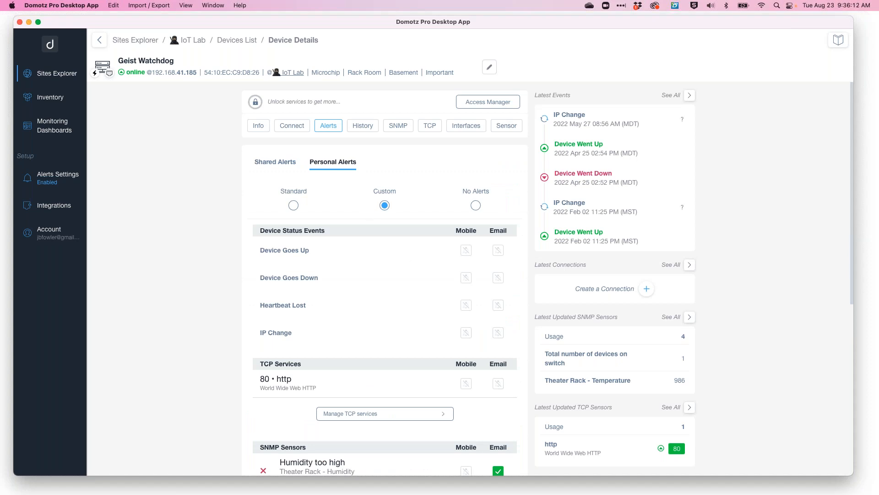
{"action": "scroll", "coordinate": [523, 255], "scroll_direction": "down", "scroll_amount": 2}
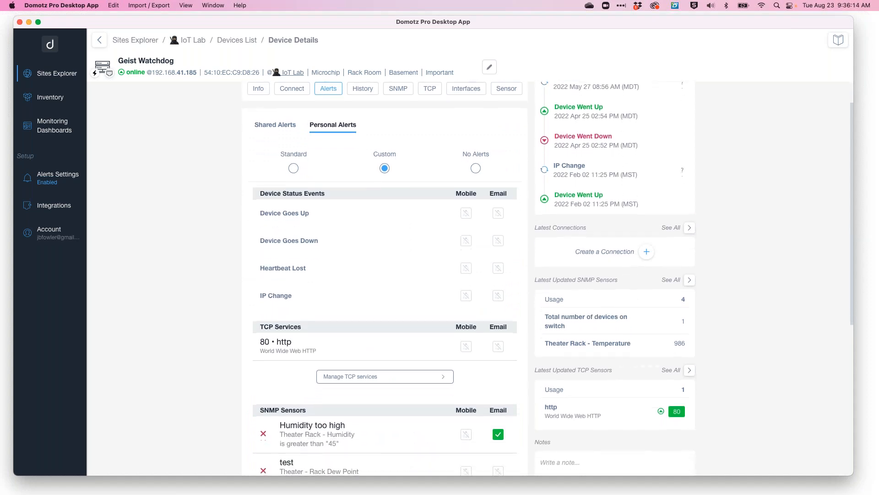
{"action": "left_click", "coordinate": [499, 241]}
{"action": "scroll", "coordinate": [457, 325], "scroll_direction": "down", "scroll_amount": 4}
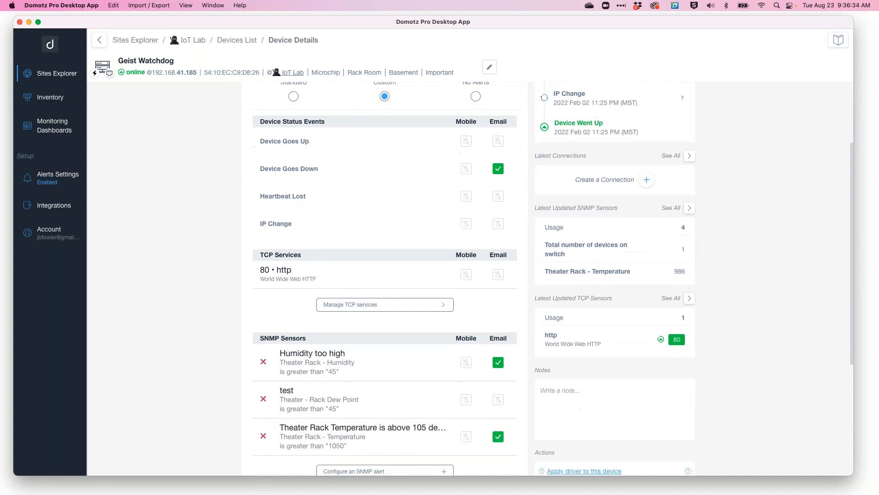
{"action": "scroll", "coordinate": [505, 329], "scroll_direction": "down", "scroll_amount": 1}
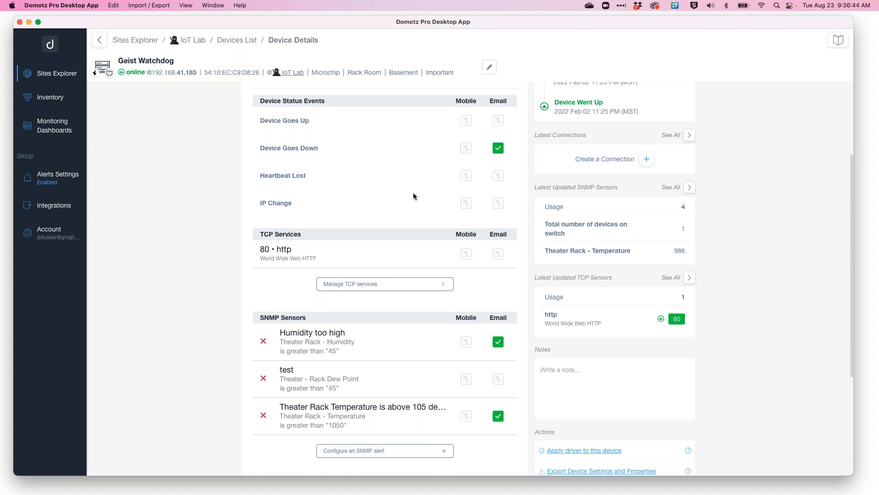
{"action": "scroll", "coordinate": [503, 255], "scroll_direction": "down", "scroll_amount": 5}
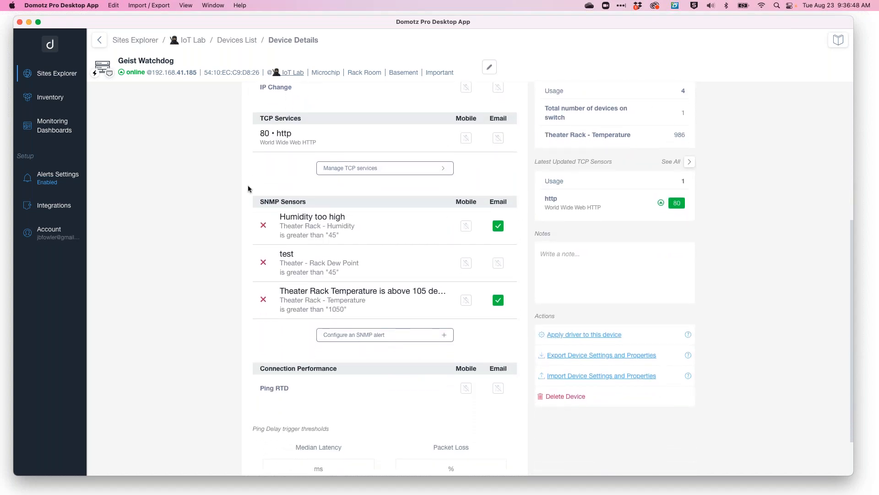
Review the TCP services, SNMP sensor and ping delay threshold alert sections.
{"action": "left_click_drag", "start_coordinate": [263, 204], "coordinate": [327, 207]}
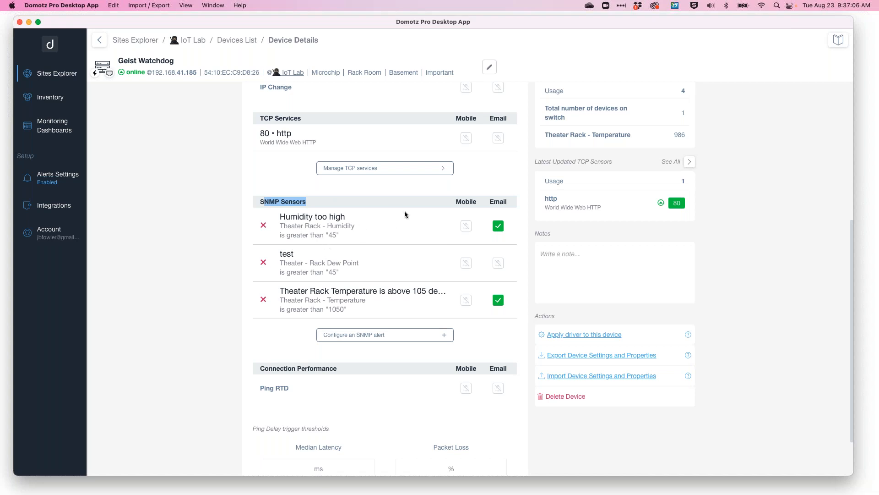
{"action": "left_click", "coordinate": [281, 171]}
{"action": "scroll", "coordinate": [283, 175], "scroll_direction": "up", "scroll_amount": 2}
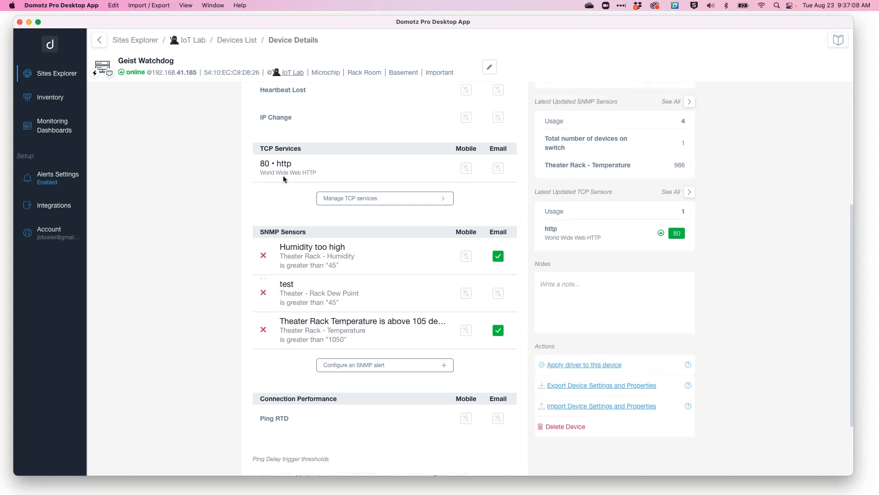
{"action": "left_click_drag", "start_coordinate": [264, 152], "coordinate": [302, 152]}
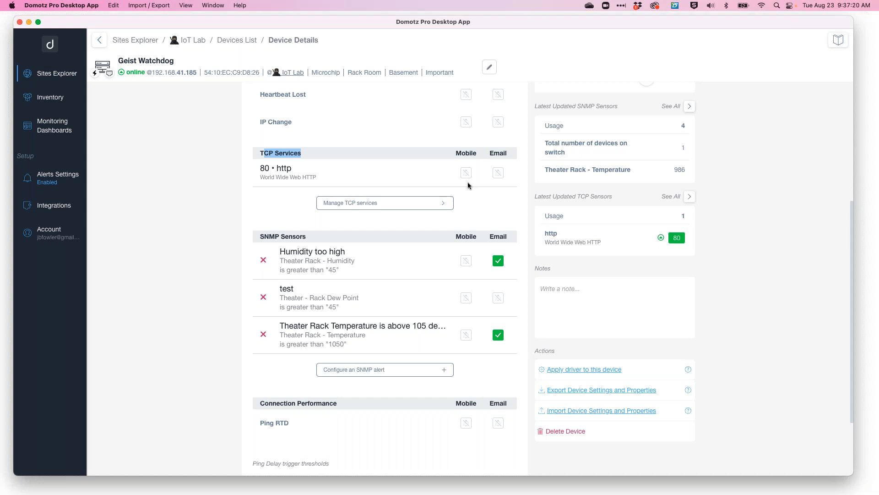
{"action": "left_click_drag", "start_coordinate": [270, 168], "coordinate": [290, 168]}
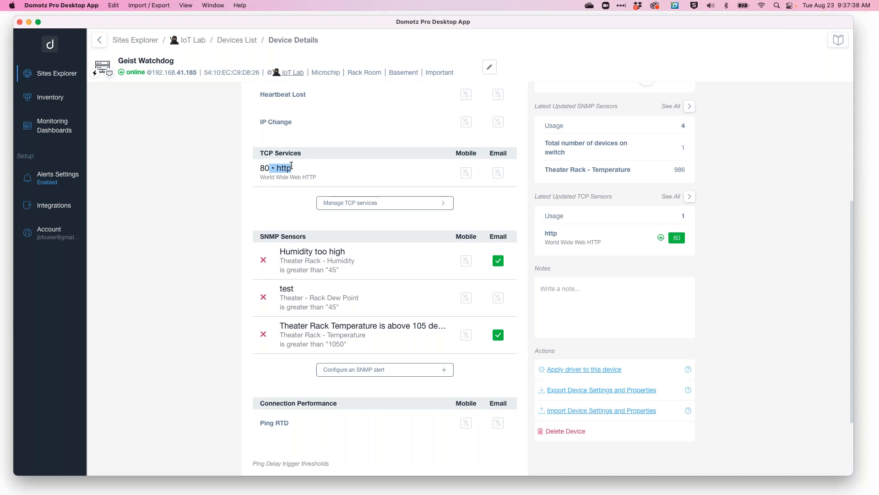
{"action": "left_click", "coordinate": [302, 173]}
{"action": "scroll", "coordinate": [377, 191], "scroll_direction": "down", "scroll_amount": 1}
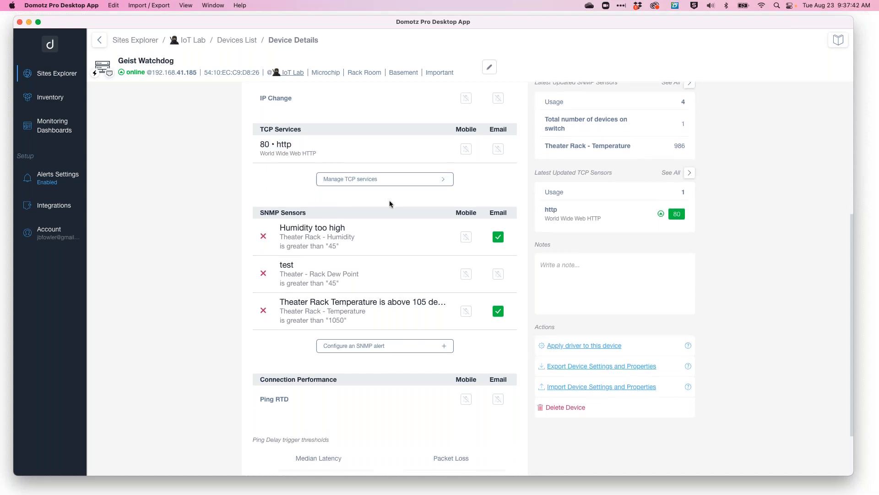
{"action": "scroll", "coordinate": [390, 204], "scroll_direction": "down", "scroll_amount": 2}
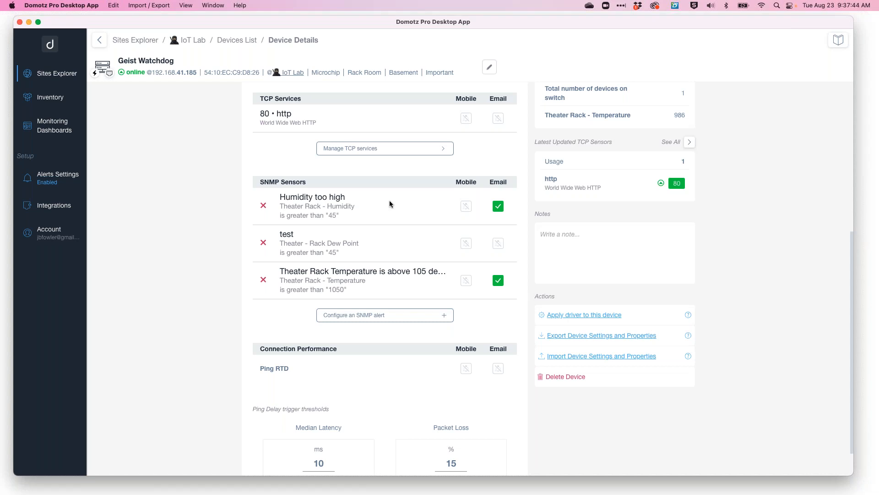
{"action": "scroll", "coordinate": [390, 204], "scroll_direction": "down", "scroll_amount": 2}
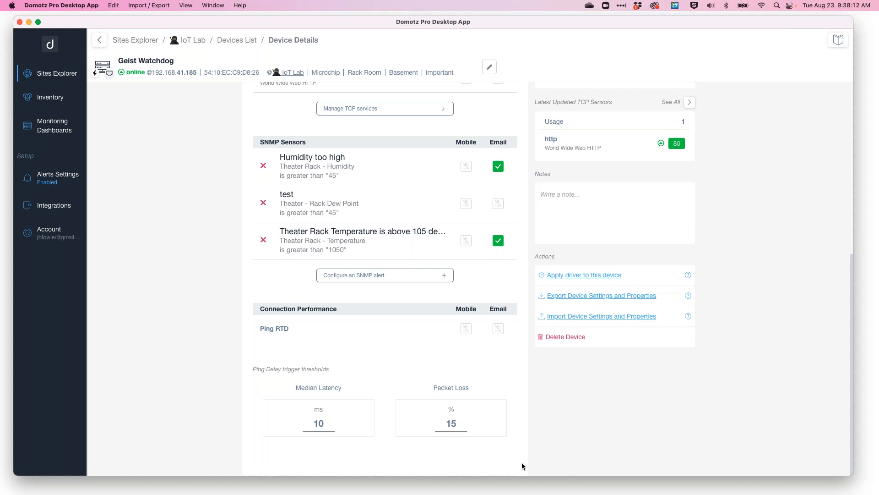
{"action": "scroll", "coordinate": [411, 325], "scroll_direction": "up", "scroll_amount": 7}
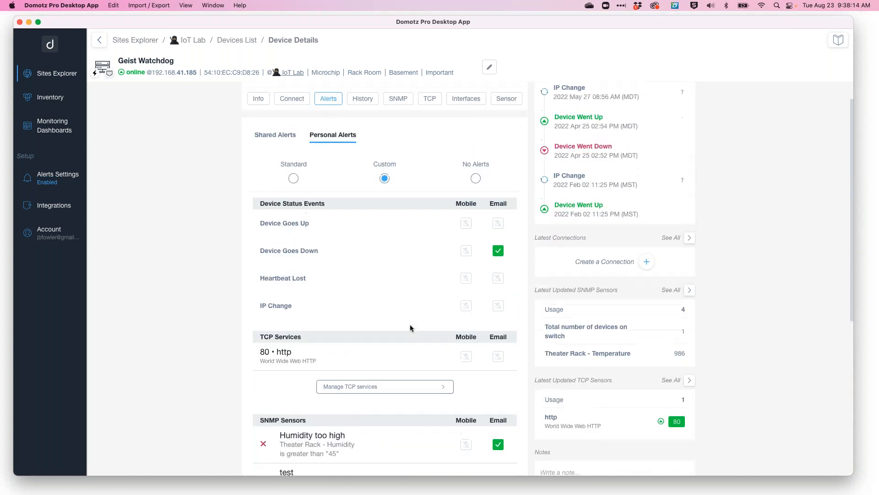
Return to the IoT Lab site and open its alerts settings.
{"action": "left_click", "coordinate": [194, 41]}
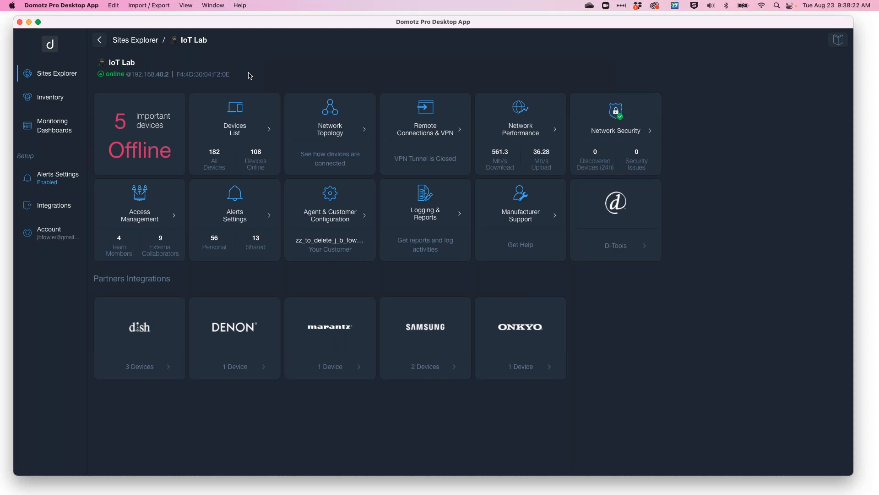
{"action": "left_click", "coordinate": [237, 222]}
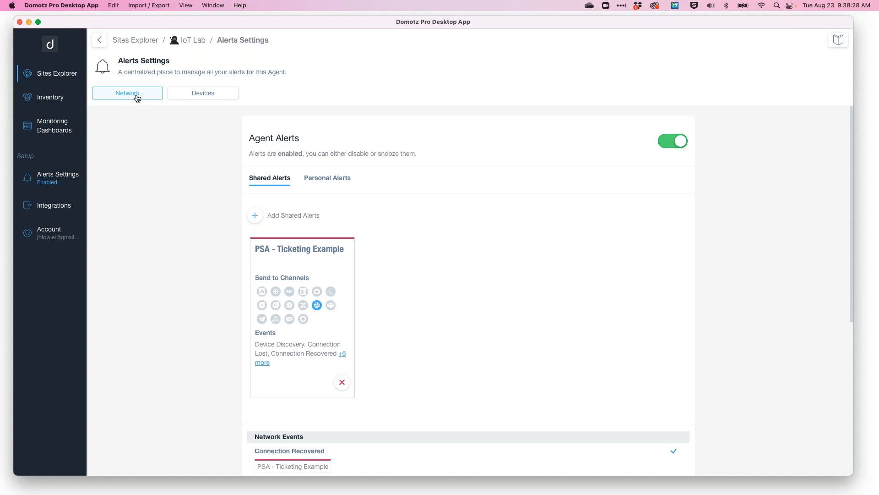
Review the per-device shared alerts list for the IoT Lab site, then return to network alerts.
{"action": "left_click", "coordinate": [197, 95]}
{"action": "scroll", "coordinate": [398, 365], "scroll_direction": "down", "scroll_amount": 5}
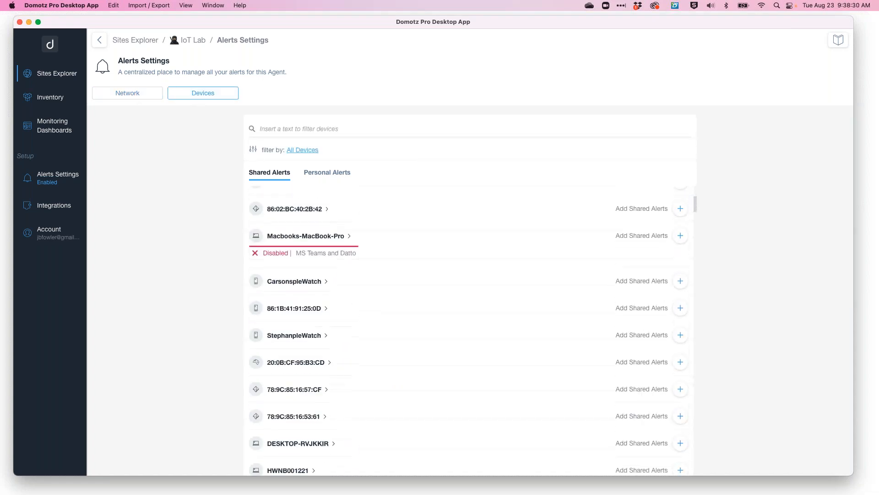
{"action": "scroll", "coordinate": [458, 320], "scroll_direction": "up", "scroll_amount": 3}
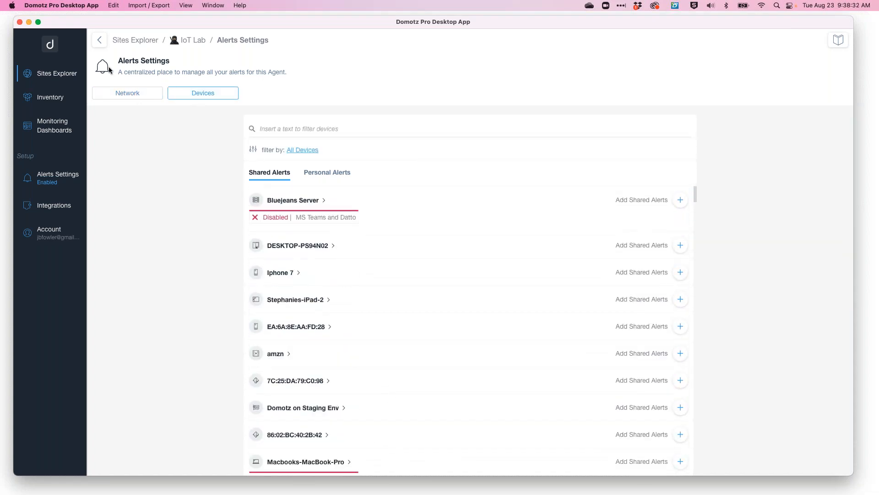
{"action": "left_click", "coordinate": [130, 93]}
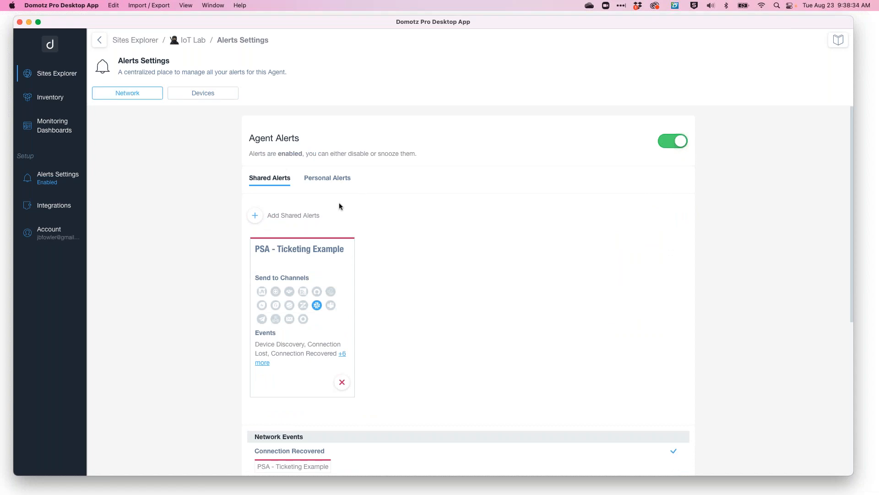
Review the personal network event and network performance alert settings for the IoT Lab agent.
{"action": "left_click", "coordinate": [328, 179]}
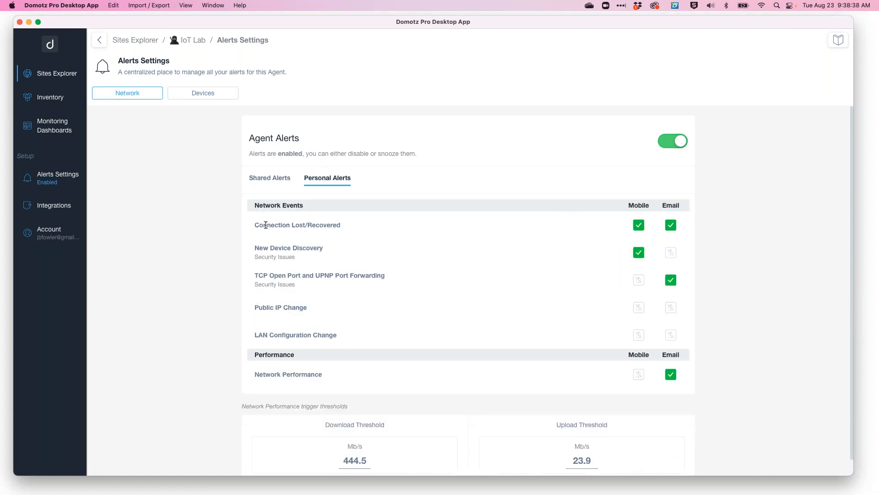
{"action": "left_click_drag", "start_coordinate": [267, 225], "coordinate": [352, 227]}
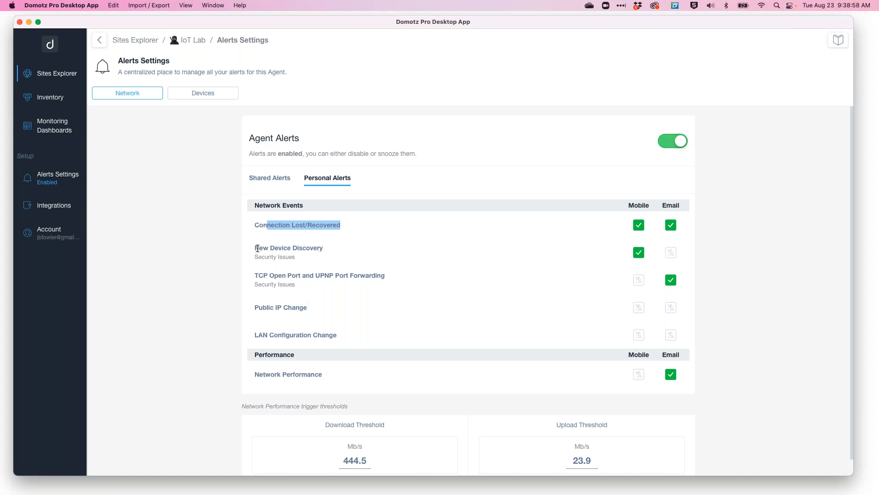
{"action": "left_click_drag", "start_coordinate": [258, 248], "coordinate": [324, 251]}
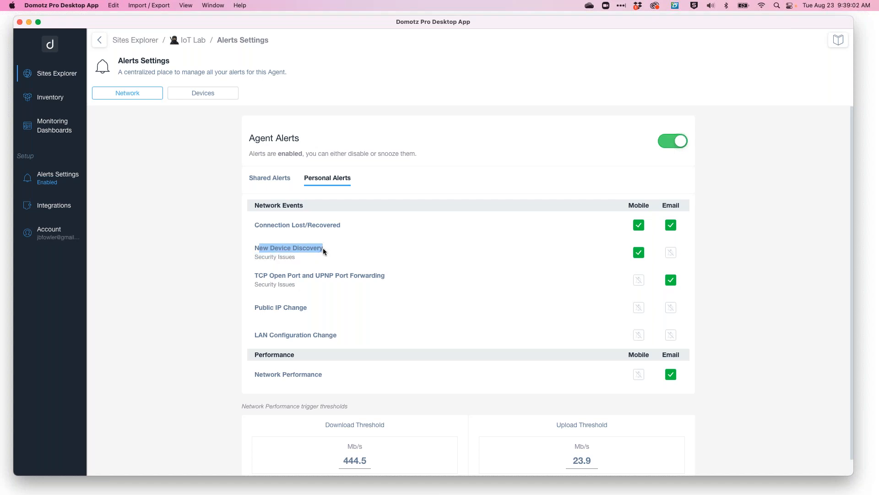
{"action": "left_click", "coordinate": [326, 248]}
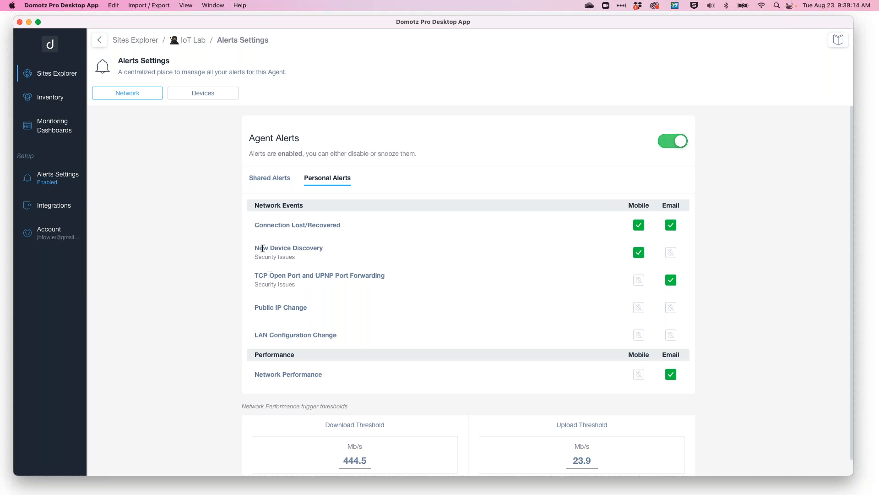
{"action": "left_click_drag", "start_coordinate": [263, 248], "coordinate": [290, 256]}
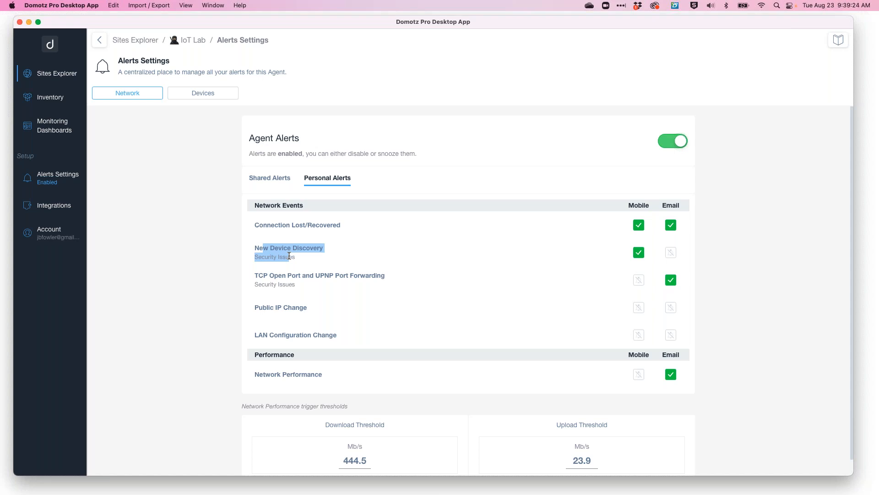
{"action": "left_click", "coordinate": [296, 256]}
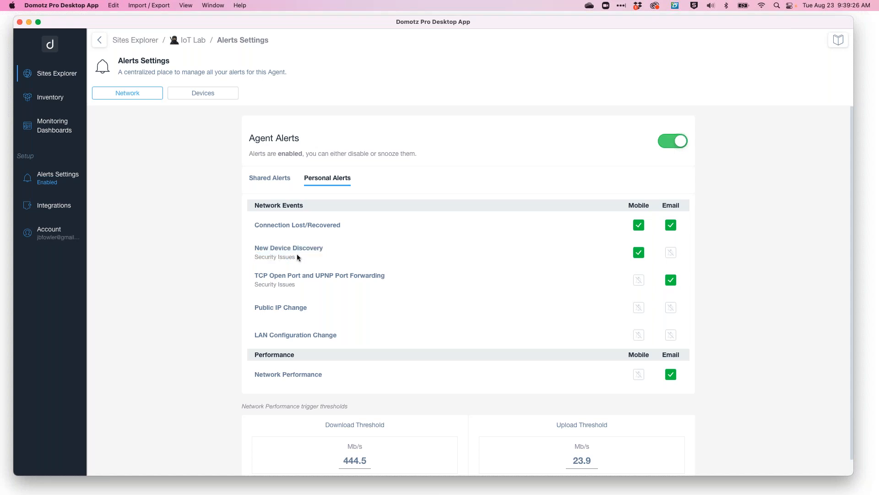
{"action": "left_click_drag", "start_coordinate": [263, 248], "coordinate": [273, 257]}
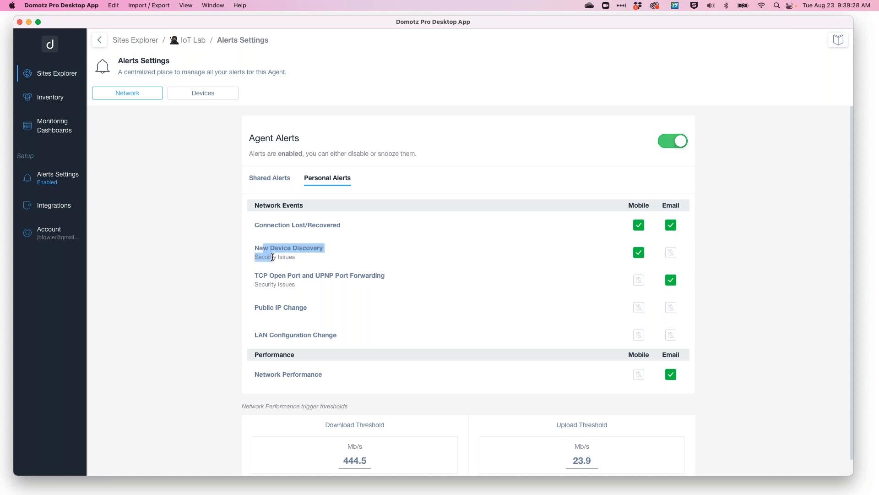
{"action": "left_click", "coordinate": [319, 290]}
{"action": "left_click_drag", "start_coordinate": [261, 275], "coordinate": [371, 272]}
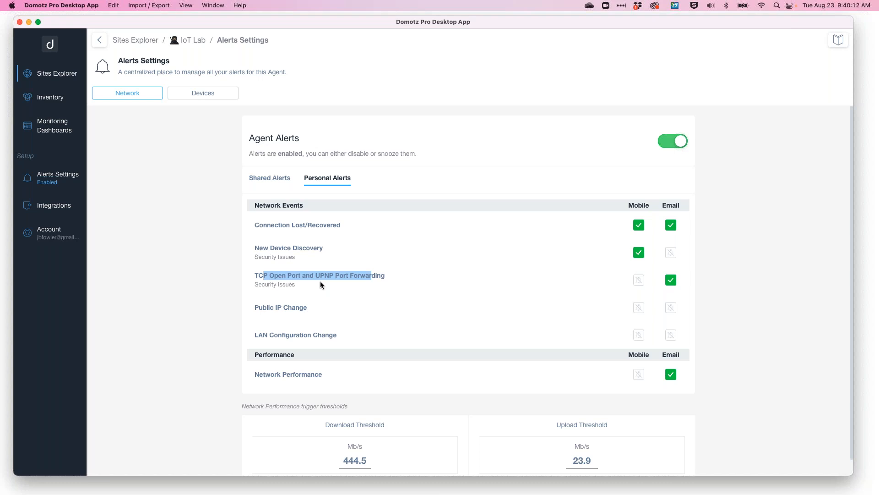
{"action": "left_click_drag", "start_coordinate": [265, 308], "coordinate": [316, 311]}
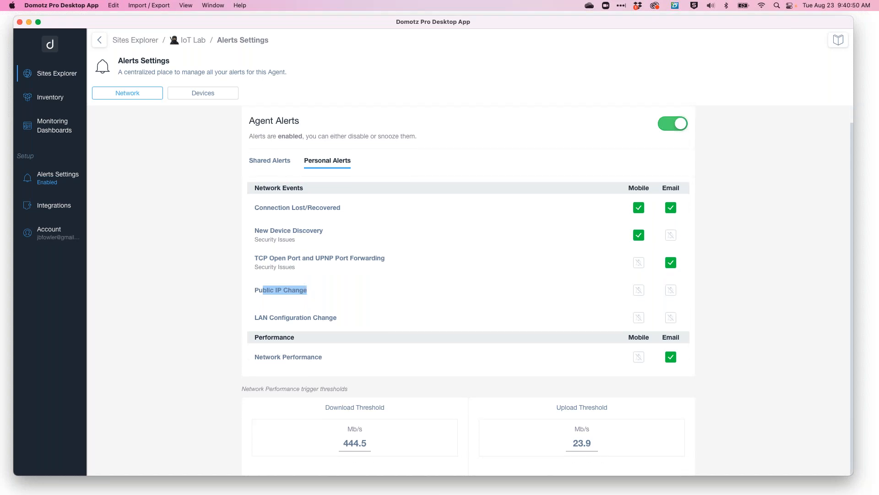
{"action": "left_click_drag", "start_coordinate": [265, 357], "coordinate": [339, 359]}
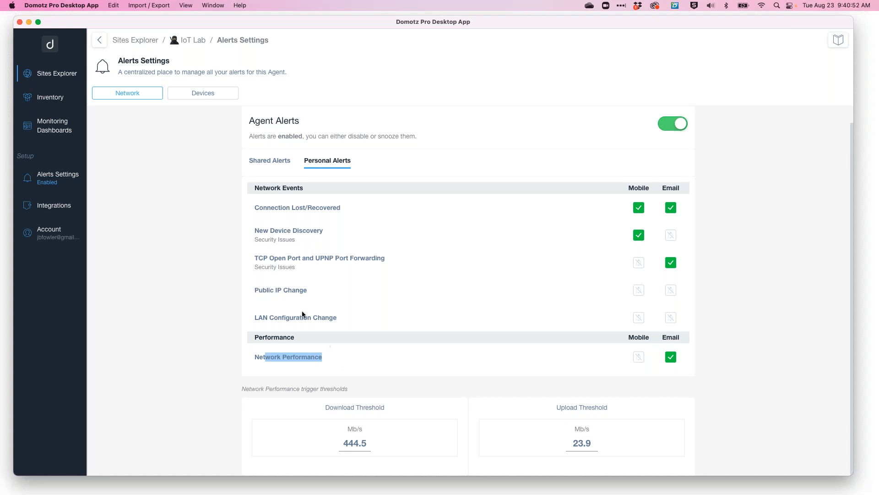
Open the IoT Lab's Network Performance tool and review its speed test history and network info.
{"action": "left_click", "coordinate": [193, 40]}
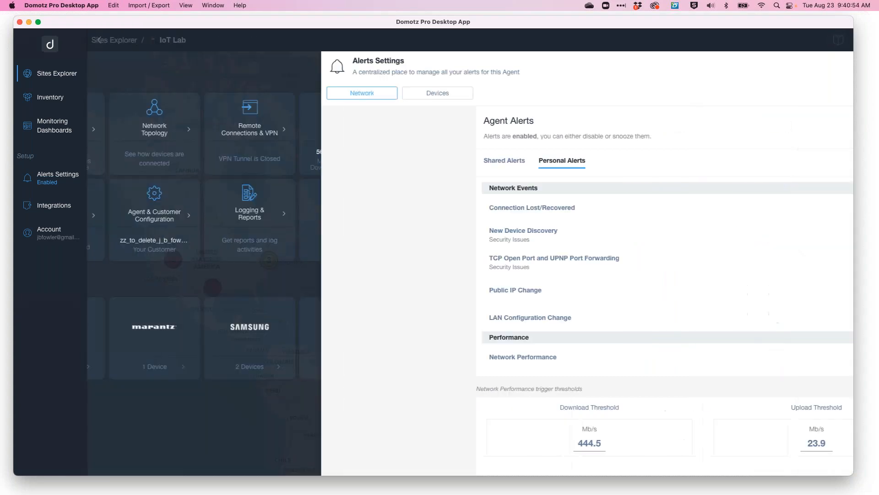
{"action": "left_click", "coordinate": [518, 128]}
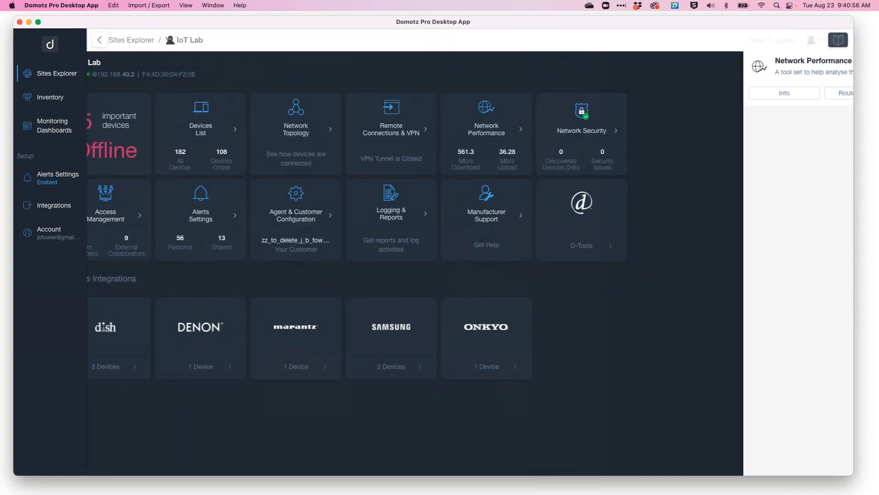
{"action": "left_click", "coordinate": [677, 182]}
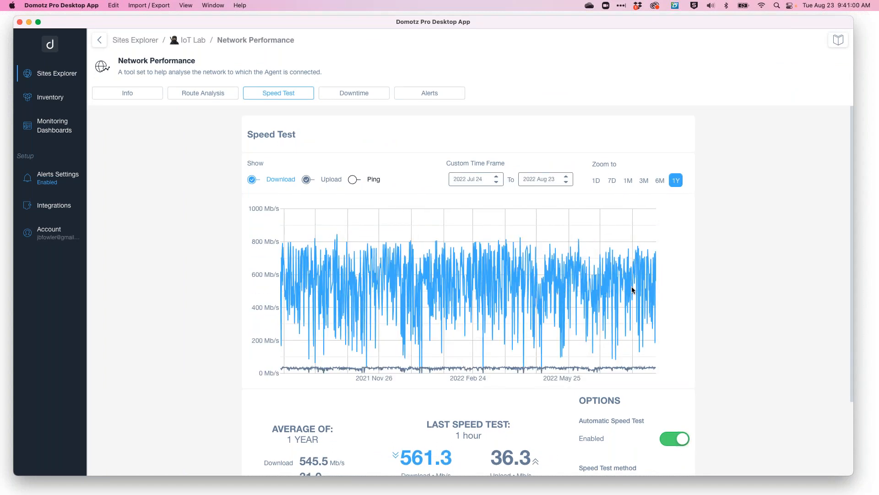
{"action": "scroll", "coordinate": [552, 335], "scroll_direction": "down", "scroll_amount": 3}
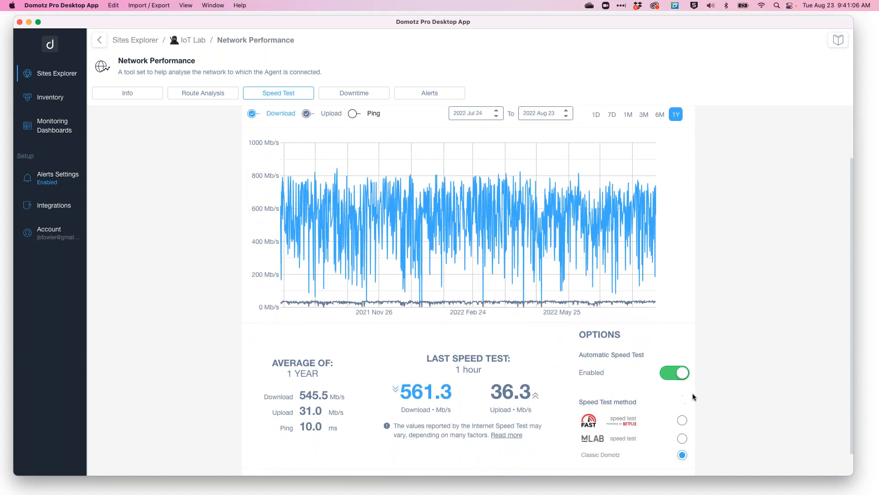
{"action": "scroll", "coordinate": [702, 374], "scroll_direction": "down", "scroll_amount": 2}
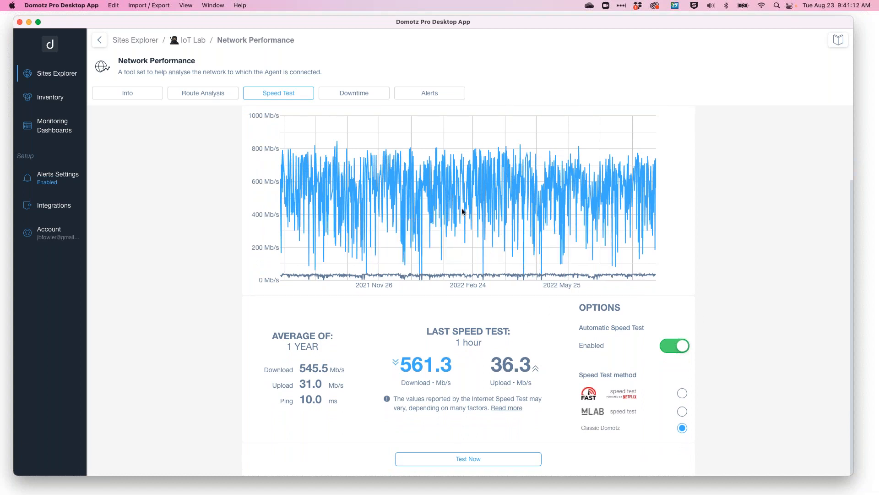
{"action": "mouse_move", "coordinate": [649, 201]}
{"action": "scroll", "coordinate": [599, 417], "scroll_direction": "up", "scroll_amount": 2}
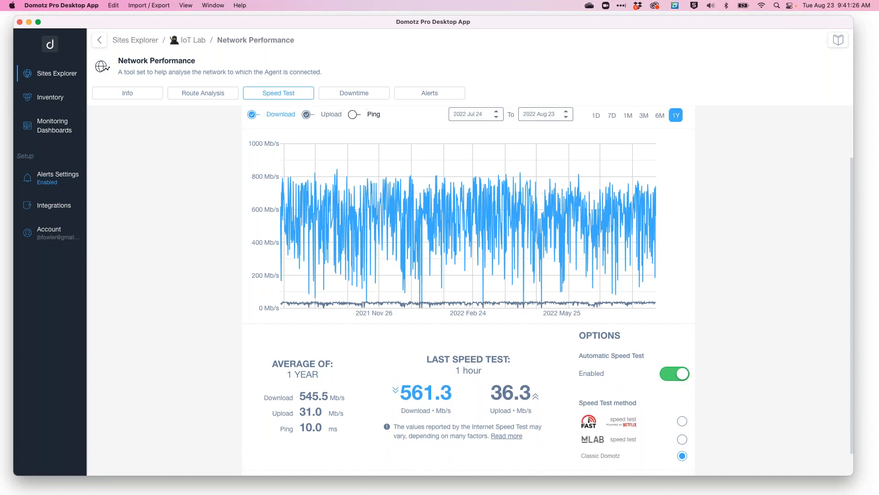
{"action": "left_click", "coordinate": [146, 94]}
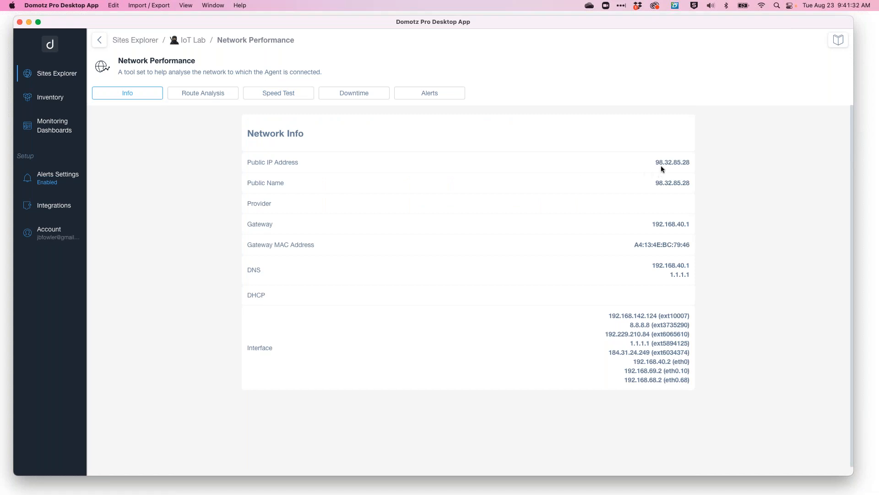
{"action": "left_click_drag", "start_coordinate": [658, 160], "coordinate": [688, 161]}
Select Facebook as the target service for route analysis.
{"action": "left_click", "coordinate": [222, 94]}
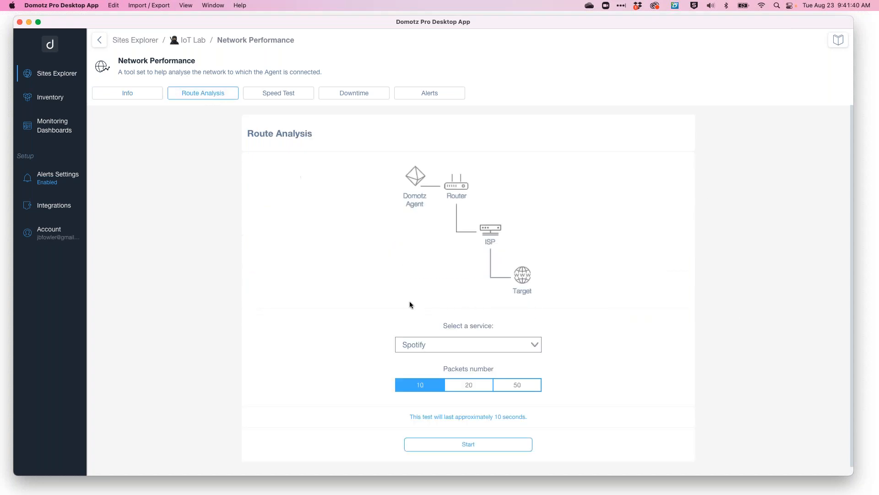
{"action": "left_click", "coordinate": [534, 335]}
{"action": "left_click", "coordinate": [495, 360]}
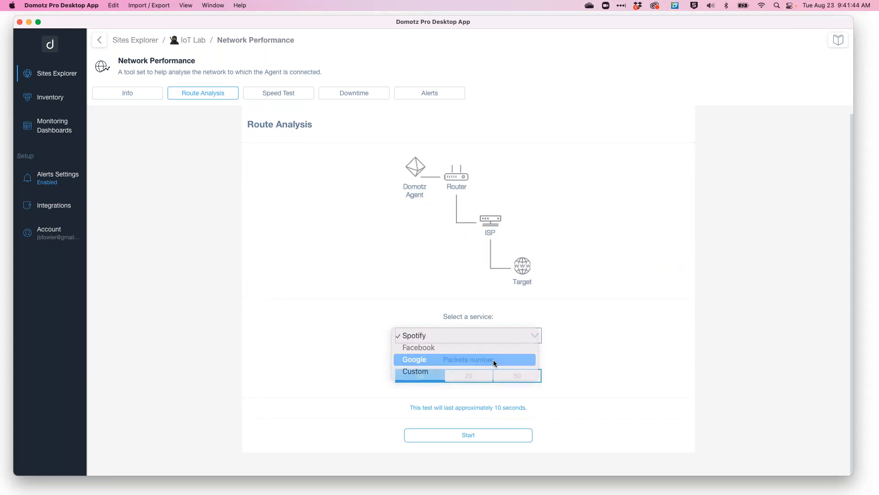
{"action": "left_click", "coordinate": [488, 335]}
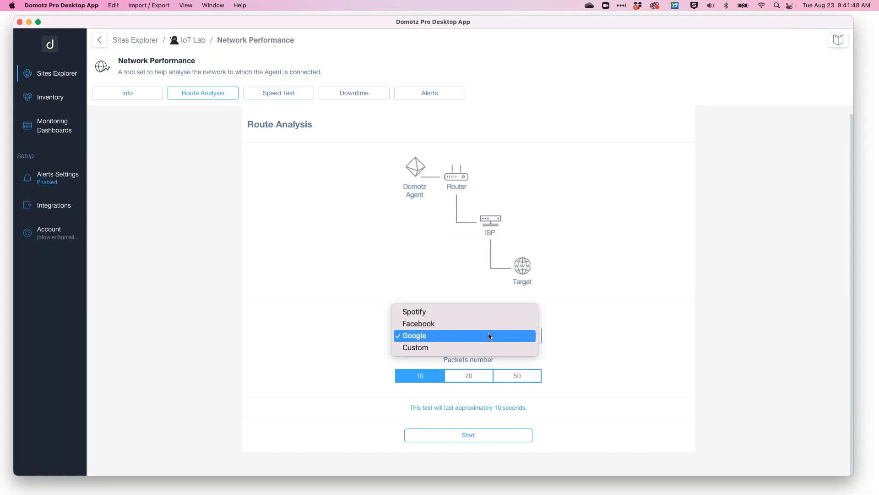
{"action": "left_click", "coordinate": [465, 328]}
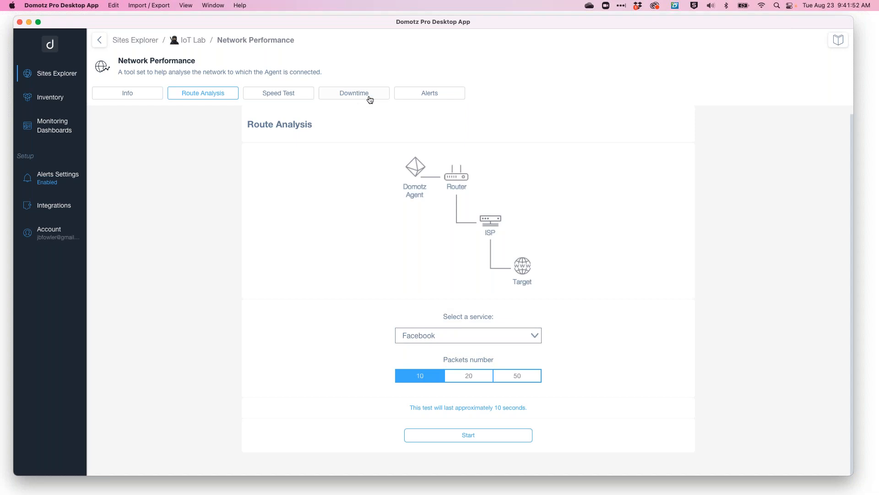
View the network downtime log, then browse the devices available in Remote Connections & VPN.
{"action": "left_click", "coordinate": [352, 95]}
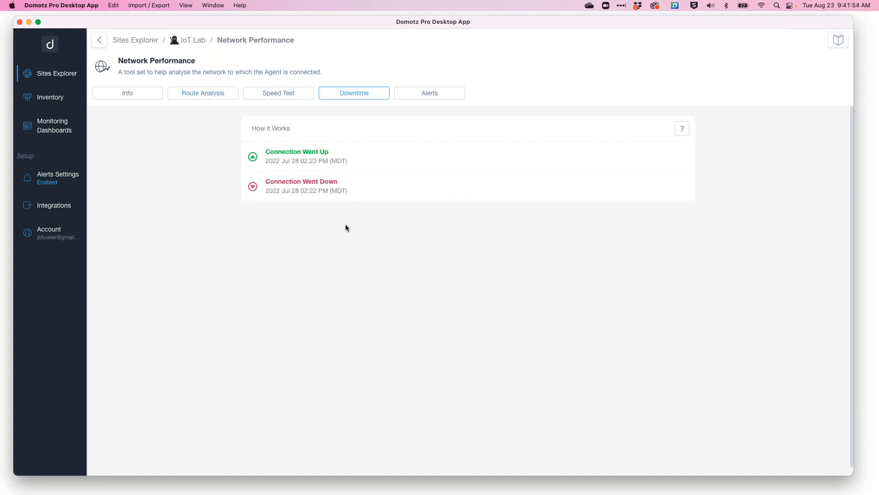
{"action": "left_click", "coordinate": [193, 41]}
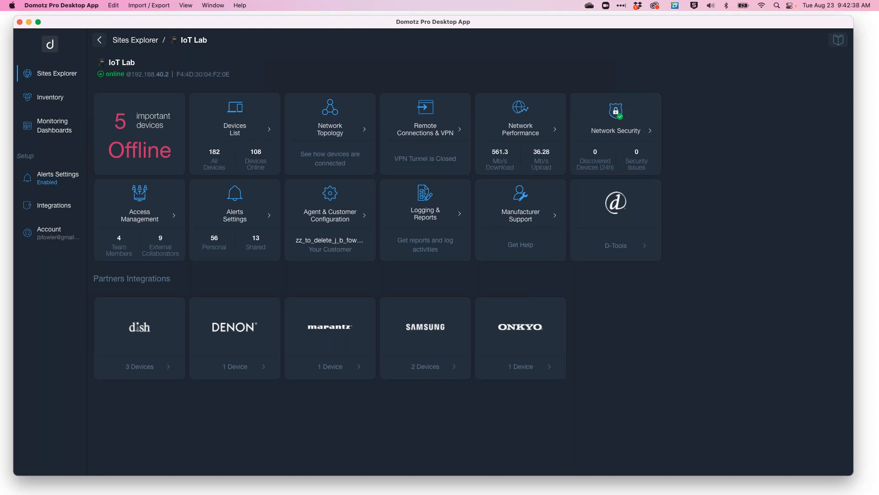
{"action": "left_click", "coordinate": [428, 128]}
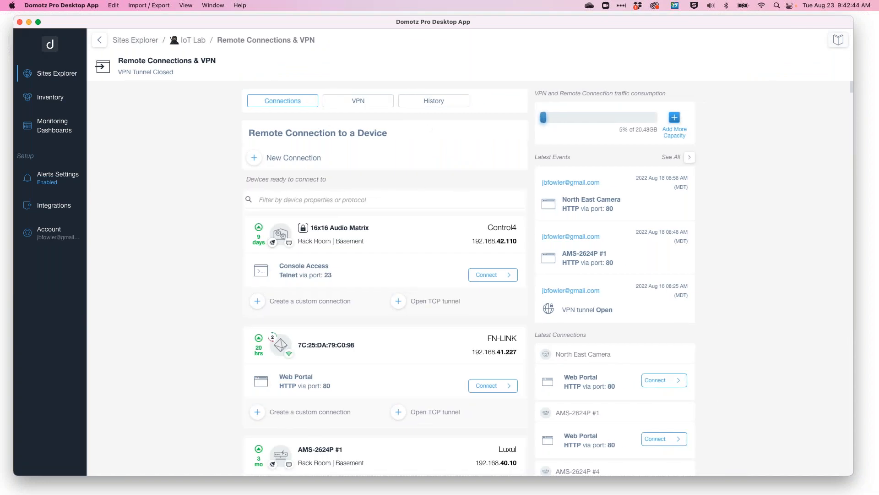
{"action": "scroll", "coordinate": [469, 278], "scroll_direction": "down", "scroll_amount": 15}
{"action": "scroll", "coordinate": [385, 275], "scroll_direction": "down", "scroll_amount": 3}
{"action": "scroll", "coordinate": [361, 275], "scroll_direction": "down", "scroll_amount": 8}
{"action": "scroll", "coordinate": [335, 266], "scroll_direction": "up", "scroll_amount": 11}
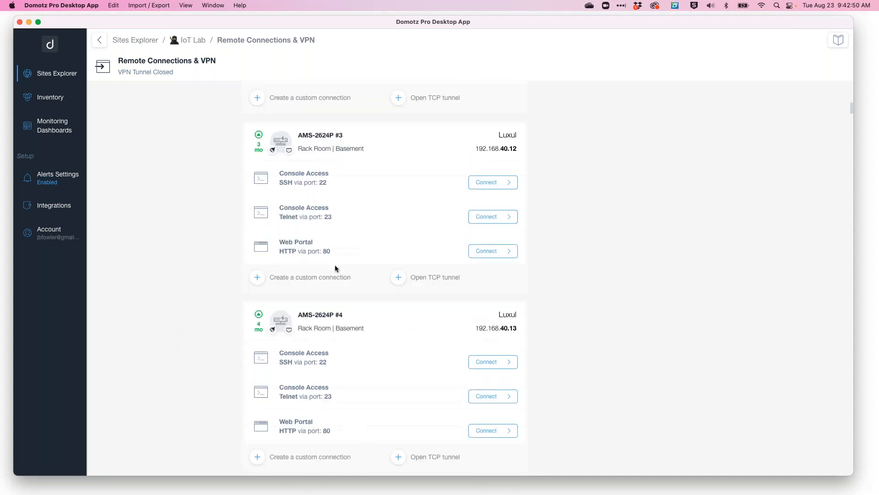
{"action": "scroll", "coordinate": [335, 265], "scroll_direction": "up", "scroll_amount": 15}
{"action": "scroll", "coordinate": [359, 180], "scroll_direction": "up", "scroll_amount": 5}
{"action": "left_click_drag", "start_coordinate": [307, 174], "coordinate": [350, 176]}
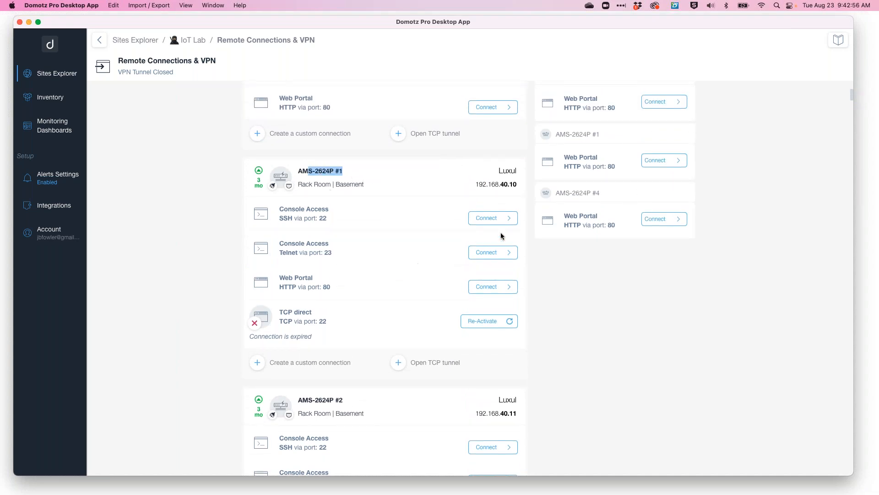
Connect to the AMS-2624P #1 web portal and log in with the admin username and password.
{"action": "left_click", "coordinate": [499, 290]}
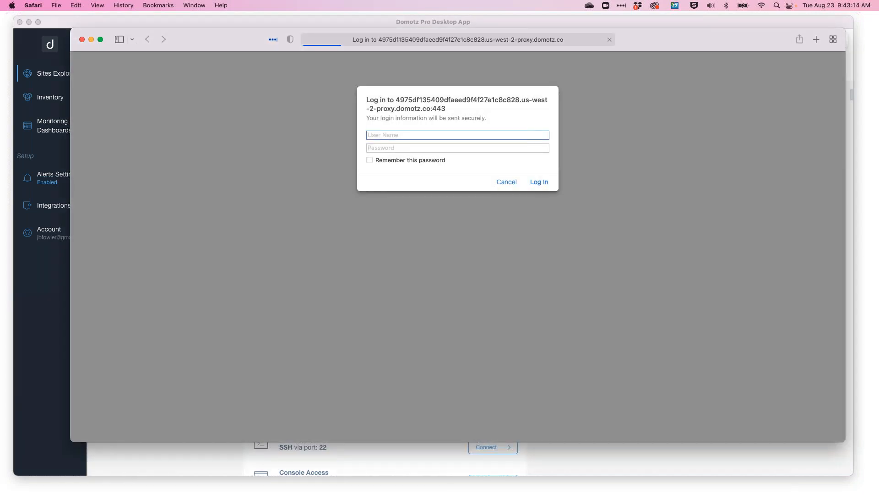
{"action": "type", "text": "admin"}
{"action": "key", "text": "Tab"}
{"action": "type", "text": "••••••••"}
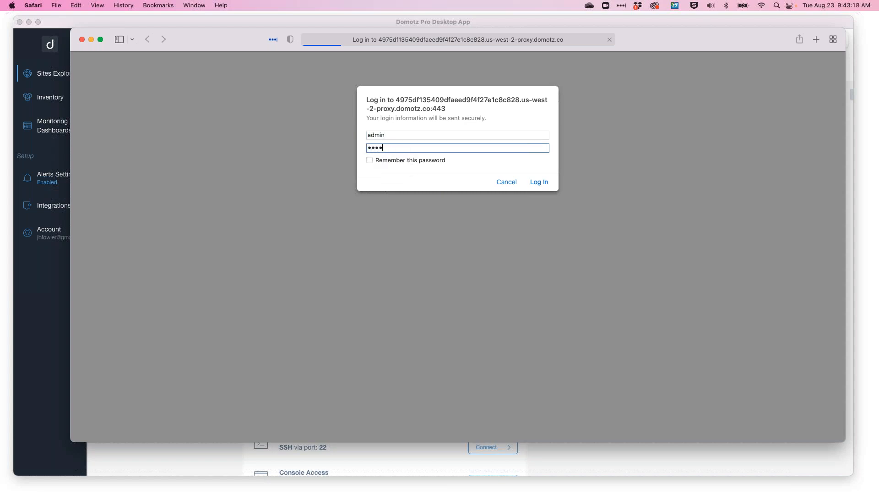
{"action": "key", "text": "Return"}
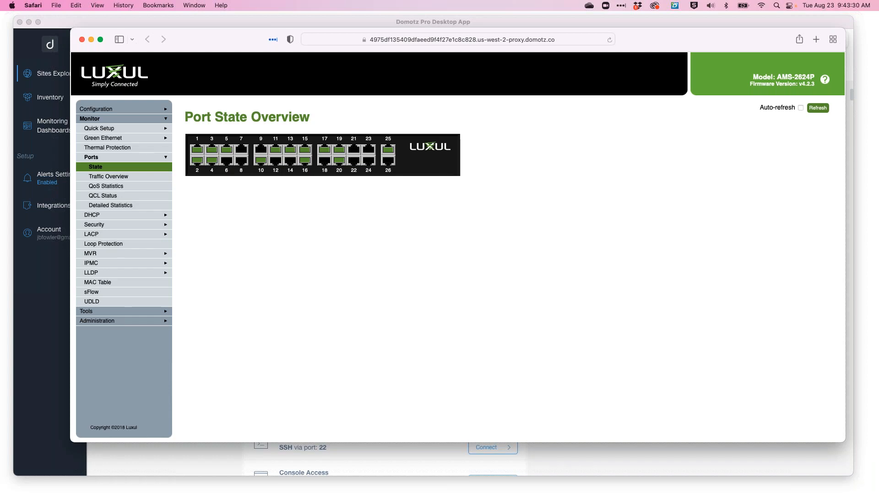
Browse the Luxul switch's configuration menu to Private VLAN Membership and expand the Administration section.
{"action": "left_click", "coordinate": [121, 111]}
{"action": "left_click", "coordinate": [115, 120]}
{"action": "left_click", "coordinate": [109, 158]}
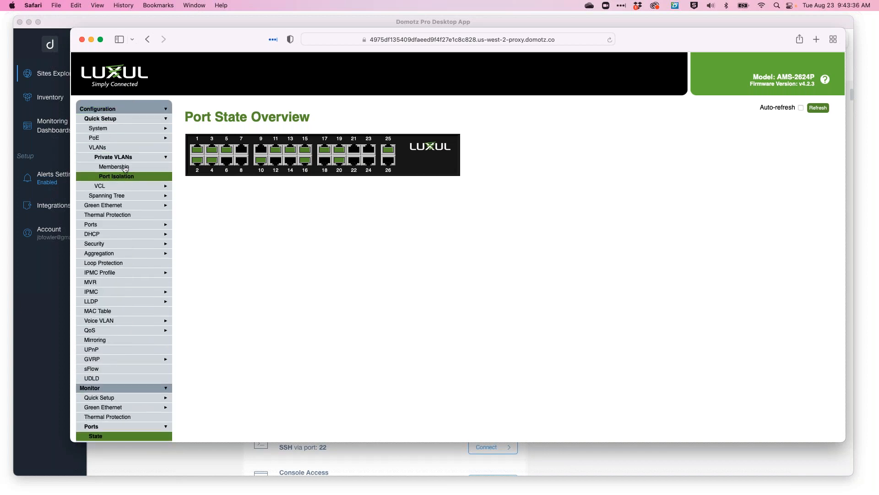
{"action": "left_click", "coordinate": [124, 168]}
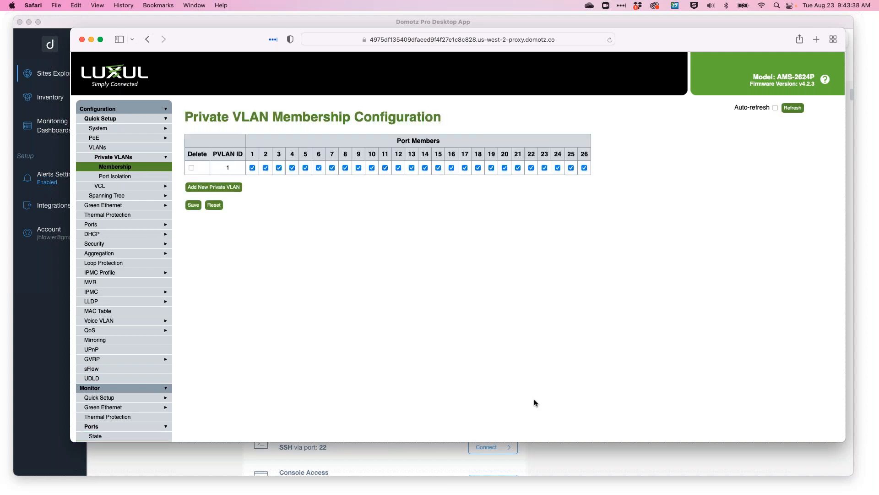
{"action": "scroll", "coordinate": [161, 345], "scroll_direction": "down", "scroll_amount": 5}
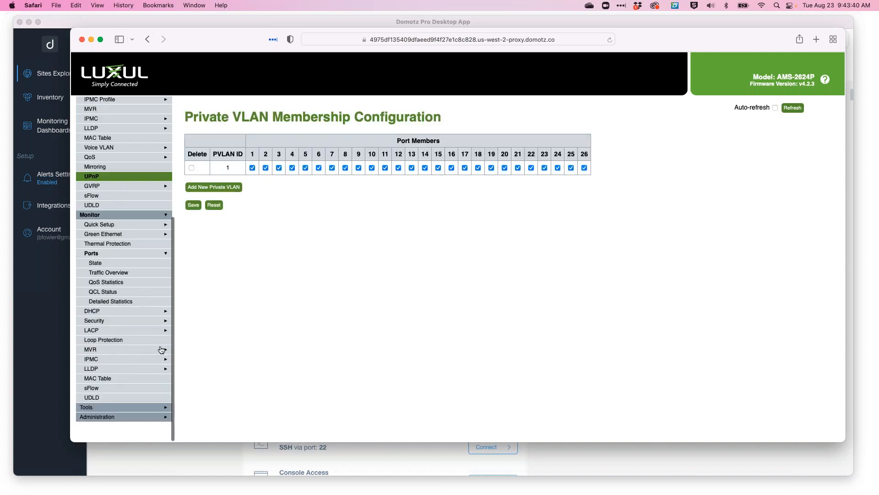
{"action": "left_click", "coordinate": [132, 438]}
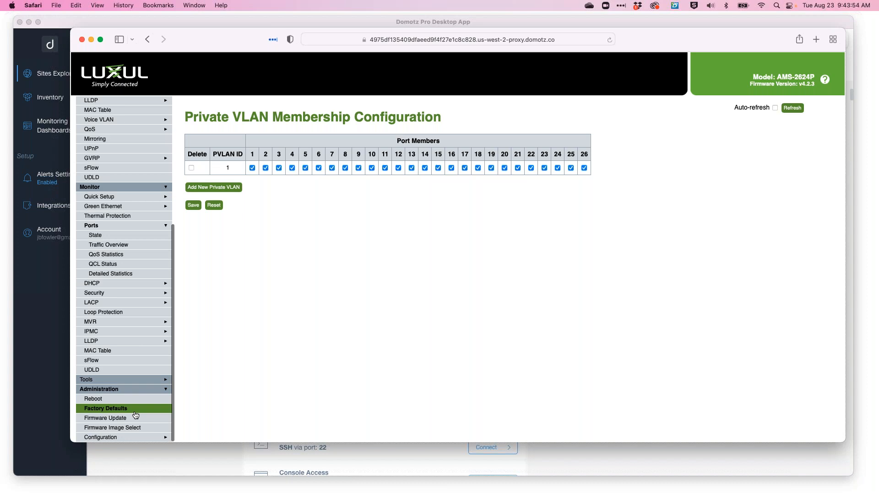
Close the switch's web portal and review the VPN tab's Open Tunnel routing options without opening a tunnel.
{"action": "left_click", "coordinate": [83, 41]}
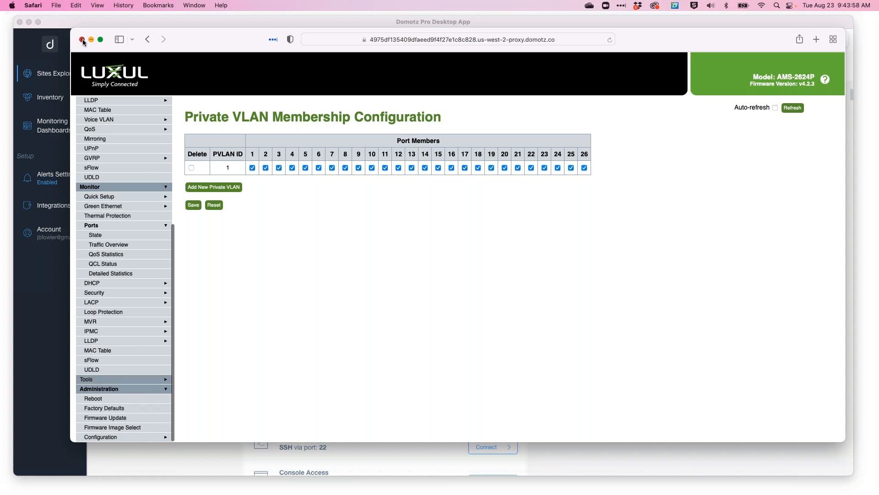
{"action": "scroll", "coordinate": [434, 257], "scroll_direction": "up", "scroll_amount": 6}
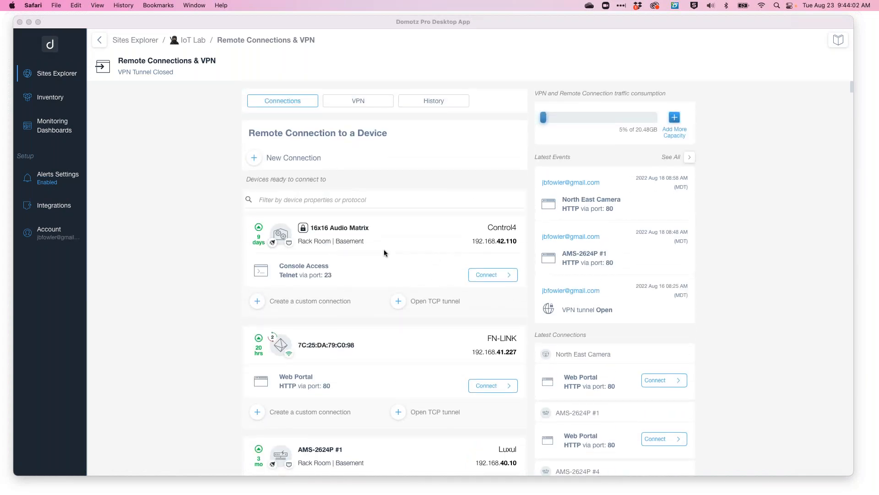
{"action": "left_click", "coordinate": [366, 101]}
{"action": "left_click", "coordinate": [357, 103]}
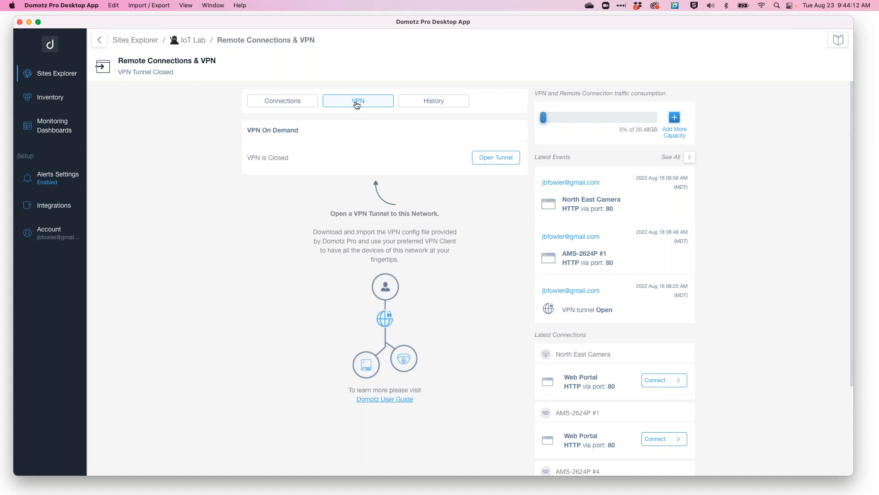
{"action": "left_click", "coordinate": [509, 156]}
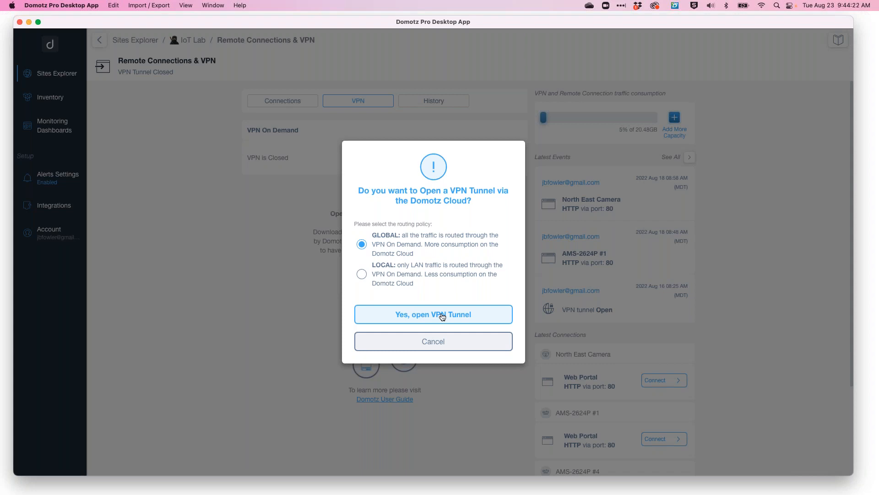
{"action": "left_click", "coordinate": [428, 347]}
{"action": "scroll", "coordinate": [495, 415], "scroll_direction": "down", "scroll_amount": 3}
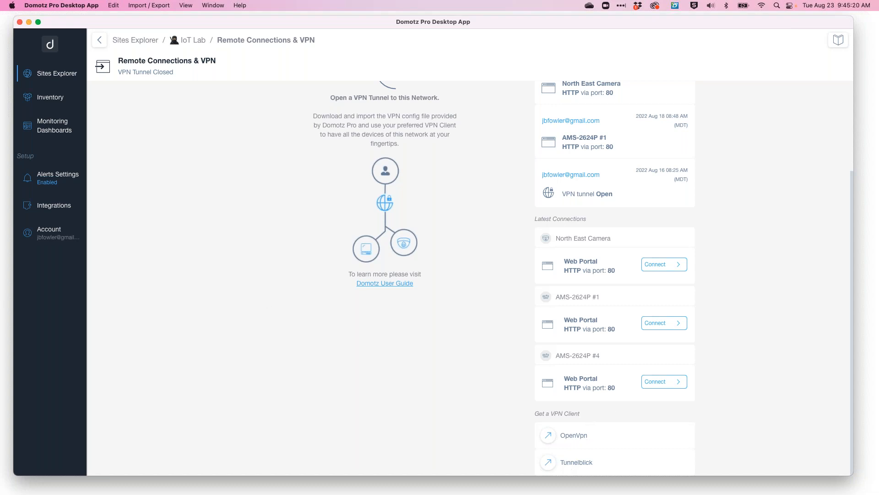
Filter the IoT Lab devices list for Surge and open the SurgeX PDU, Axess ELITE device's outlets.
{"action": "left_click", "coordinate": [201, 45]}
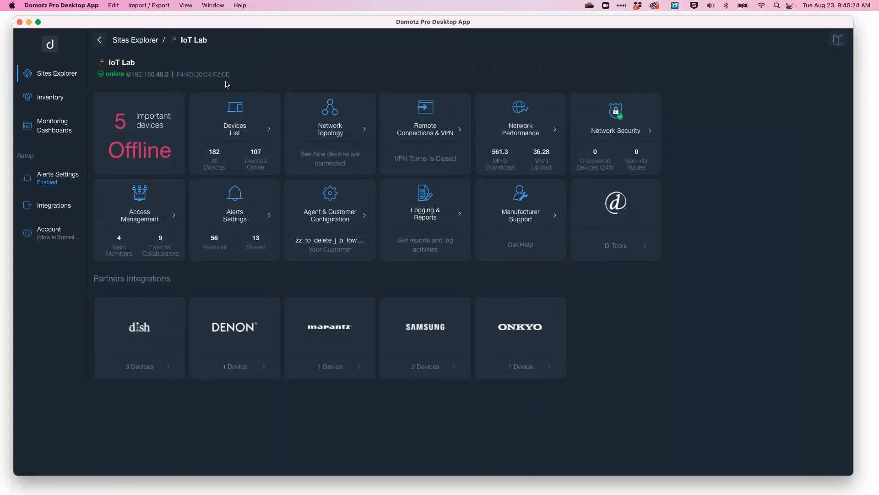
{"action": "left_click", "coordinate": [248, 132]}
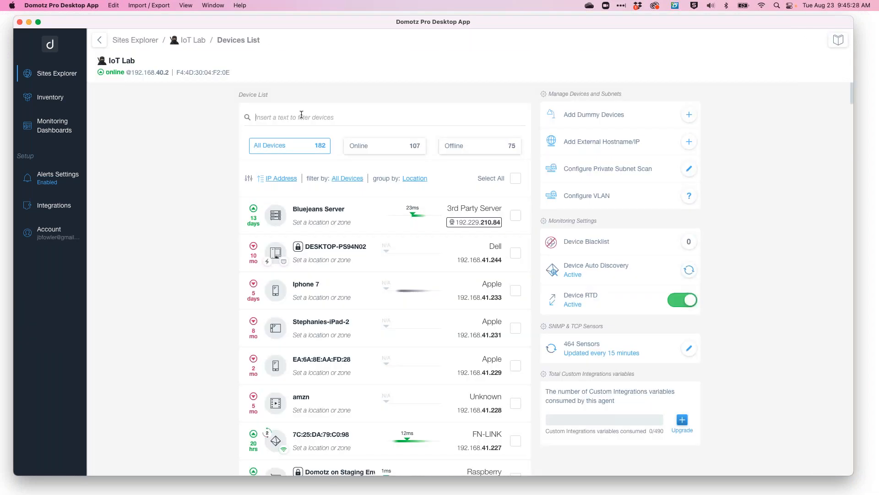
{"action": "type", "text": "Surge"}
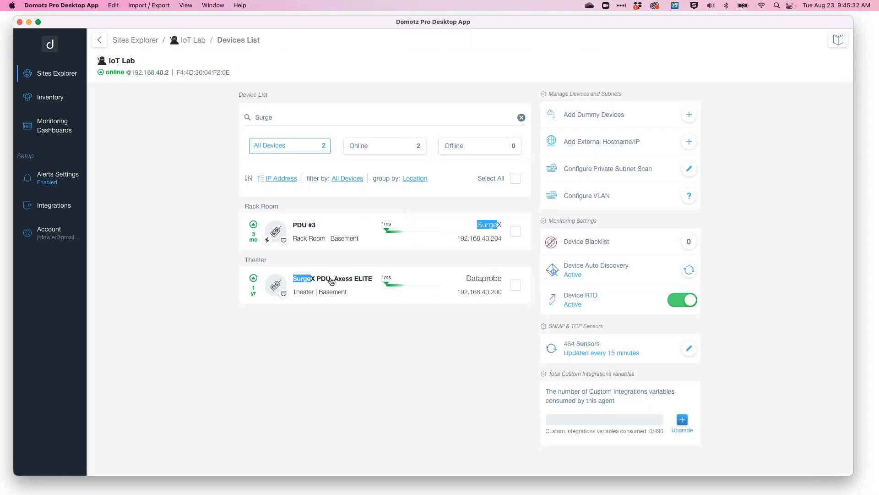
{"action": "left_click", "coordinate": [332, 281]}
{"action": "left_click", "coordinate": [443, 130]}
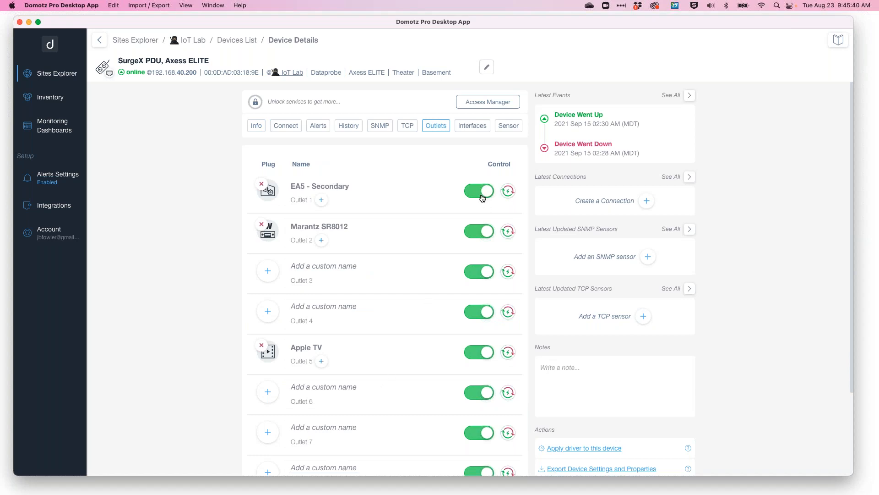
Browse the devices that can be connected to outlet 3, then close the dialog without connecting any.
{"action": "left_click", "coordinate": [268, 273]}
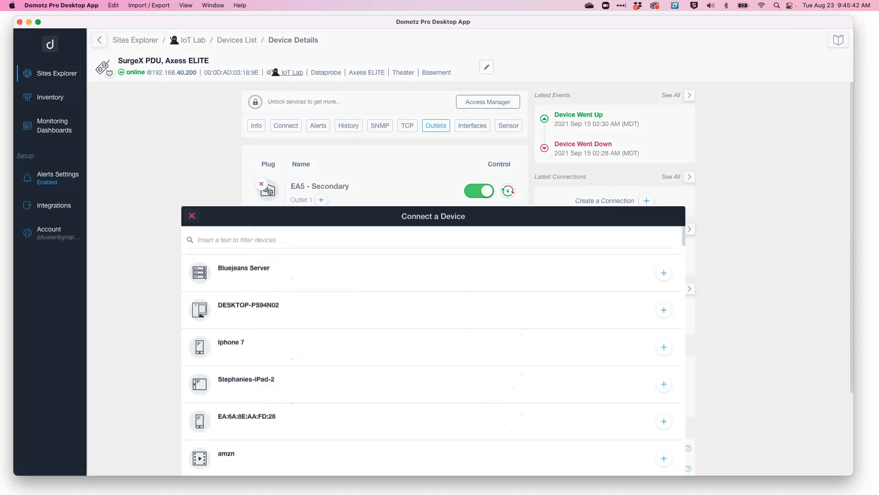
{"action": "scroll", "coordinate": [304, 277], "scroll_direction": "down", "scroll_amount": 15}
{"action": "scroll", "coordinate": [433, 261], "scroll_direction": "down", "scroll_amount": 20}
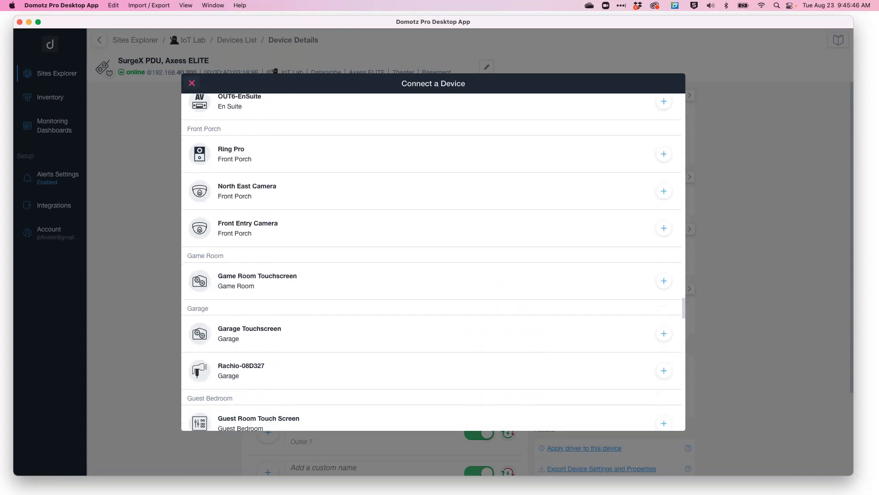
{"action": "scroll", "coordinate": [433, 261], "scroll_direction": "down", "scroll_amount": 6}
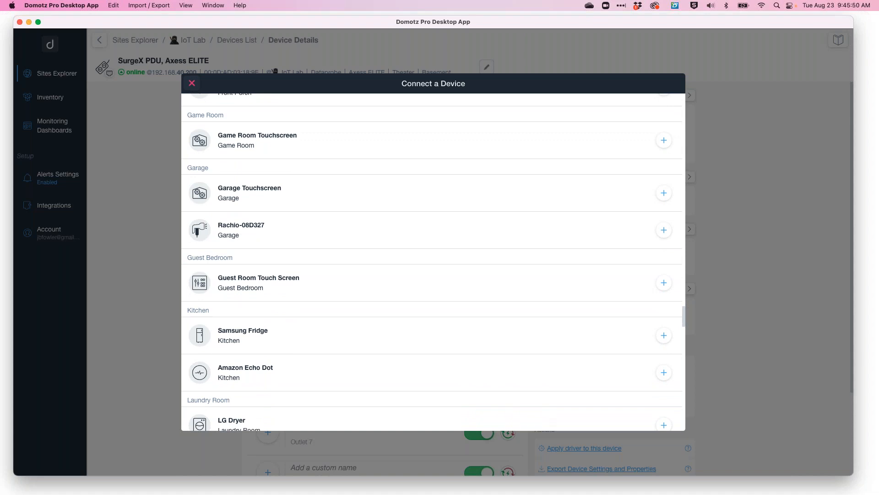
{"action": "left_click", "coordinate": [192, 83]}
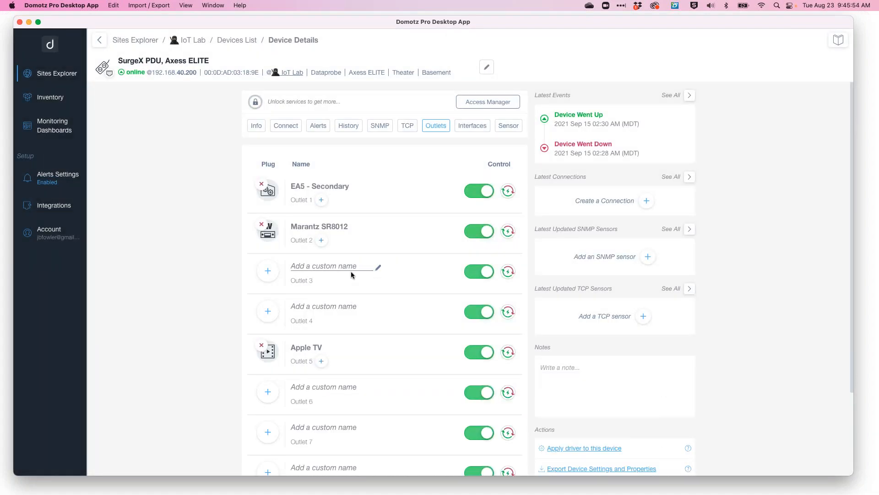
Search the devices list for EA5 and open the EA5 - Secondary device's details.
{"action": "left_click_drag", "start_coordinate": [296, 184], "coordinate": [342, 185]}
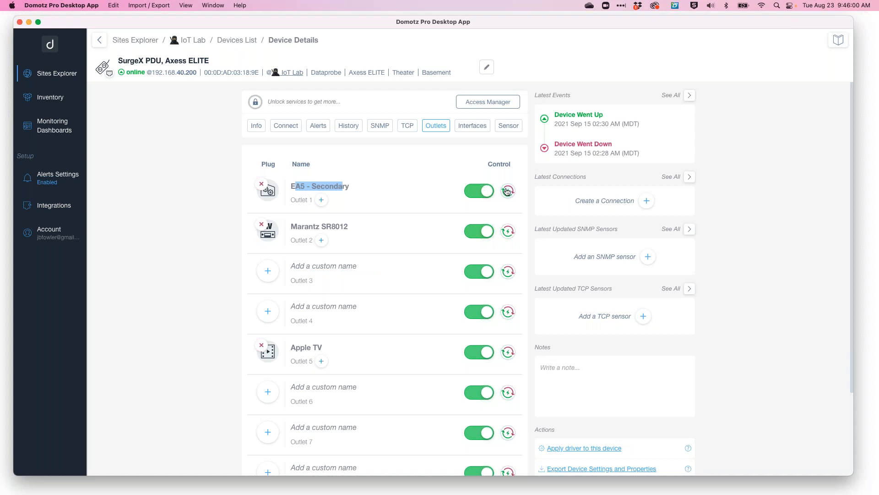
{"action": "left_click", "coordinate": [237, 40]}
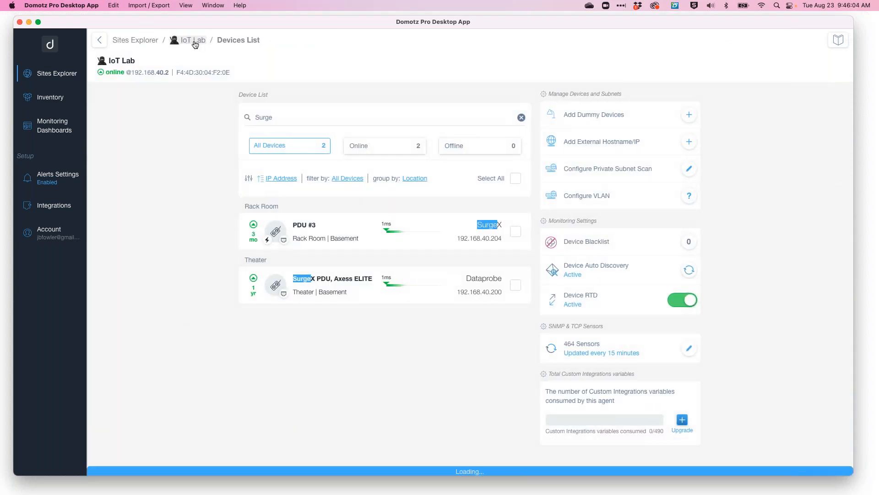
{"action": "left_click_drag", "start_coordinate": [293, 117], "coordinate": [198, 115]}
{"action": "key", "text": "BackSpace"}
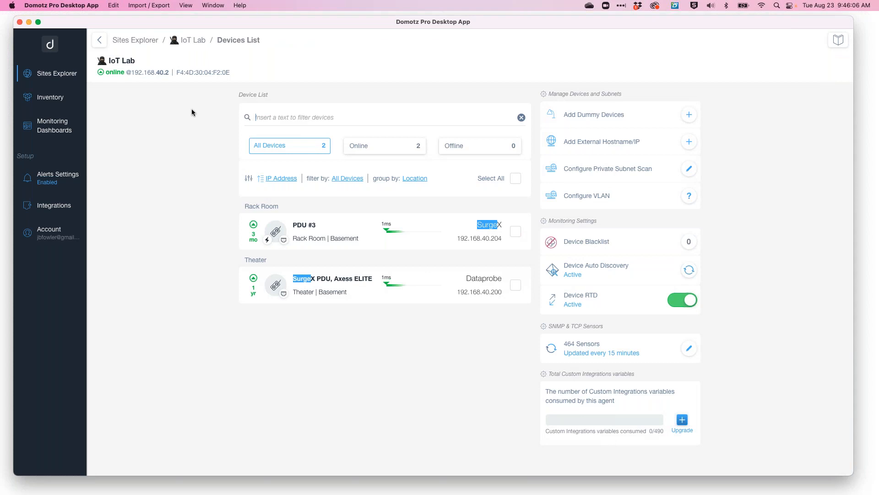
{"action": "type", "text": "Ea5-se"}
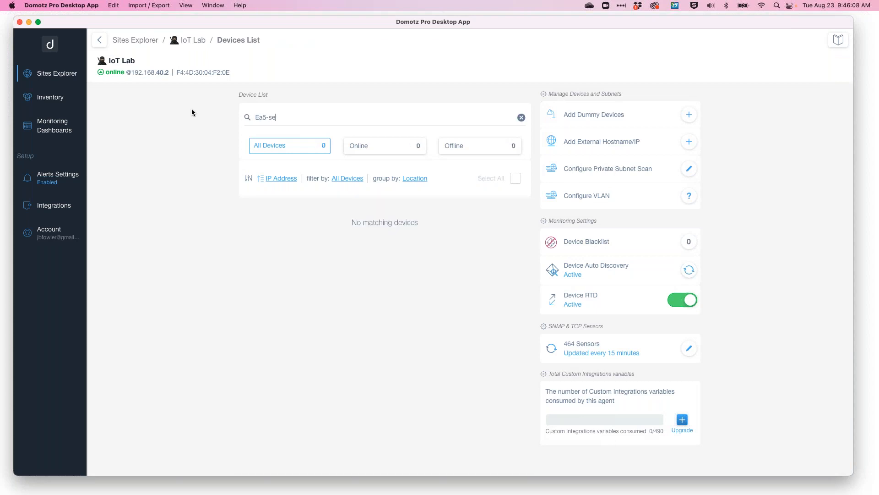
{"action": "key", "text": "BackSpace"}
{"action": "key", "text": "BackSpace"}
{"action": "key", "text": "BackSpace"}
{"action": "key", "text": "BackSpace"}
{"action": "key", "text": "BackSpace"}
{"action": "type", "text": "A5"}
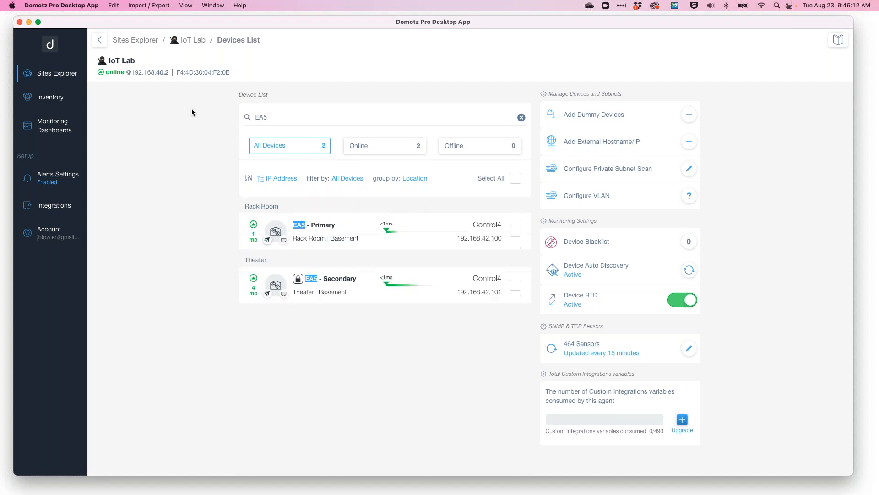
{"action": "left_click", "coordinate": [338, 282]}
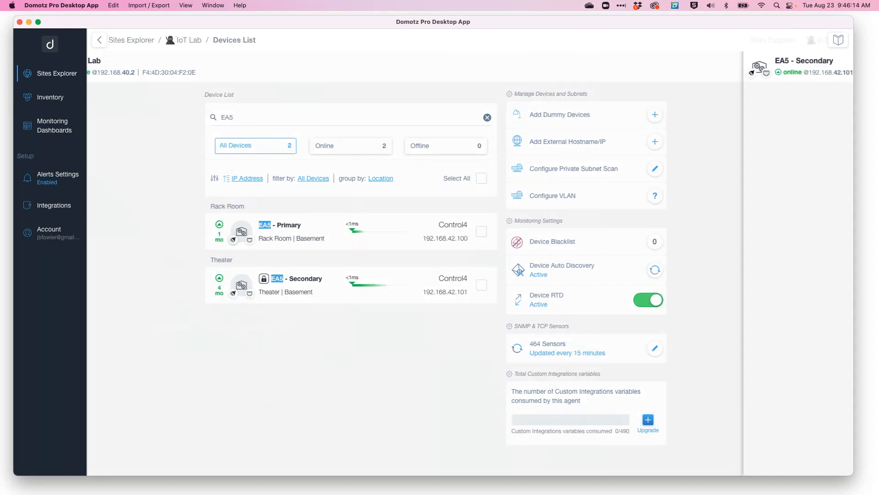
Review the EA5 - Secondary device's network mapping and power management, then return to the Sites Explorer.
{"action": "scroll", "coordinate": [418, 273], "scroll_direction": "down", "scroll_amount": 5}
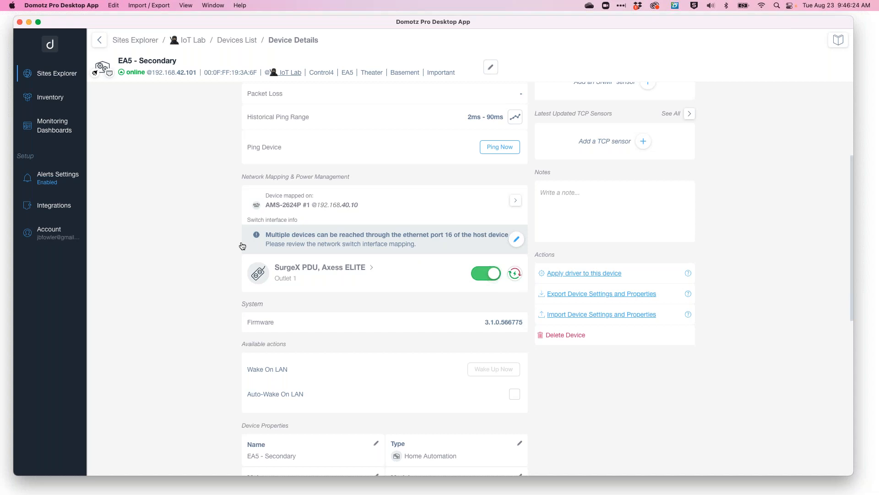
{"action": "scroll", "coordinate": [158, 184], "scroll_direction": "up", "scroll_amount": 2}
{"action": "scroll", "coordinate": [157, 185], "scroll_direction": "up", "scroll_amount": 2}
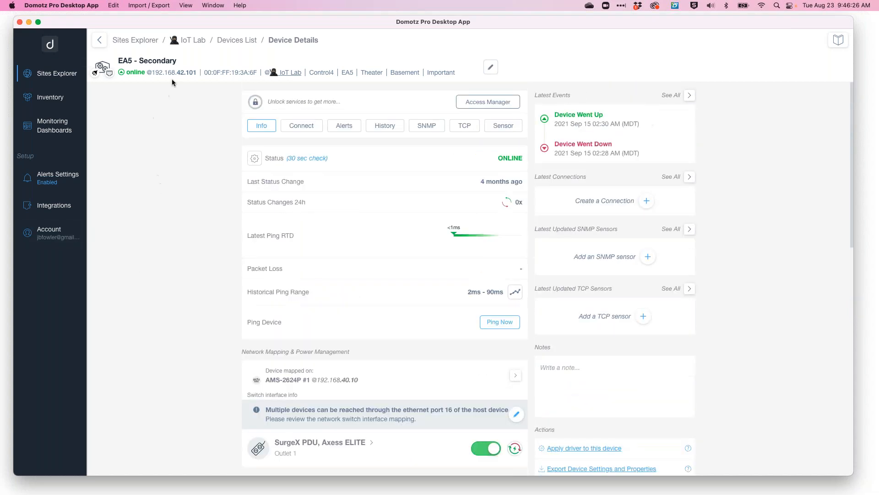
{"action": "left_click", "coordinate": [238, 39]}
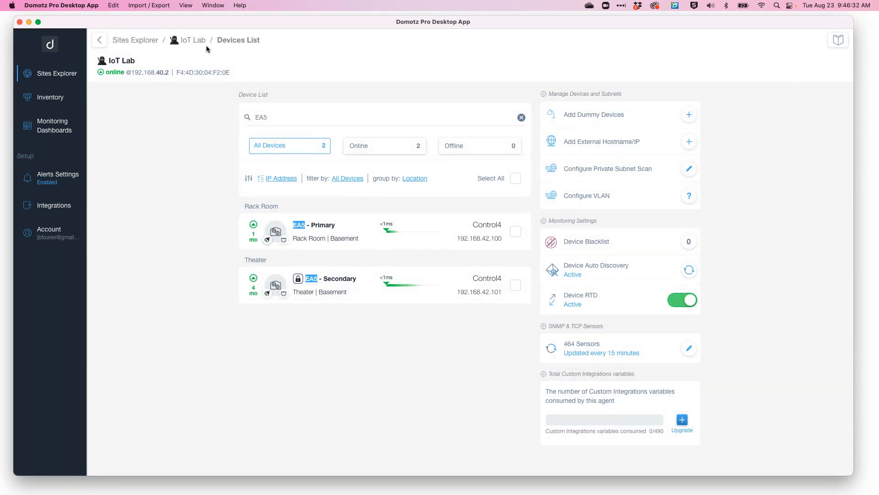
{"action": "left_click", "coordinate": [130, 44]}
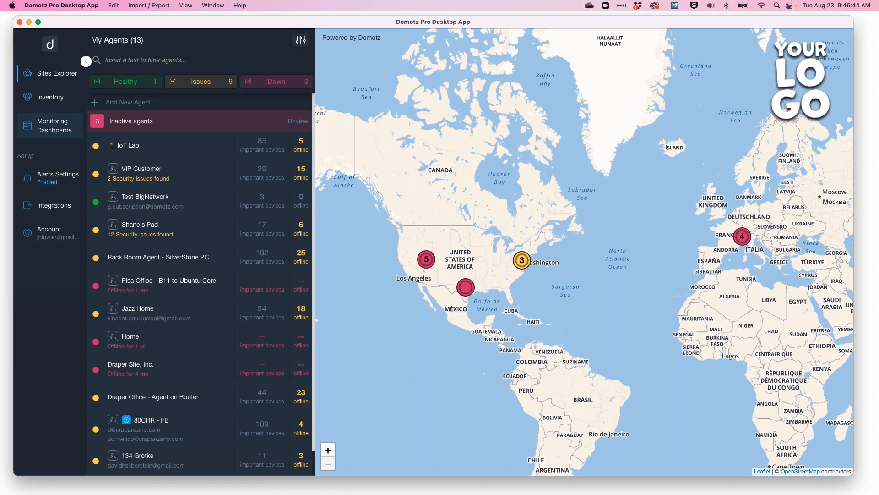
Open the Inventory and remove the Make | Model filter from the devices table.
{"action": "left_click", "coordinate": [51, 98]}
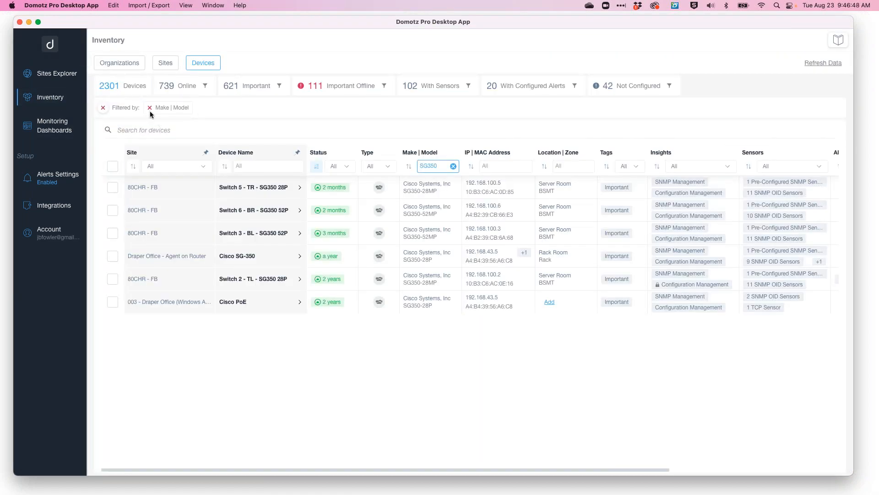
{"action": "left_click", "coordinate": [150, 110]}
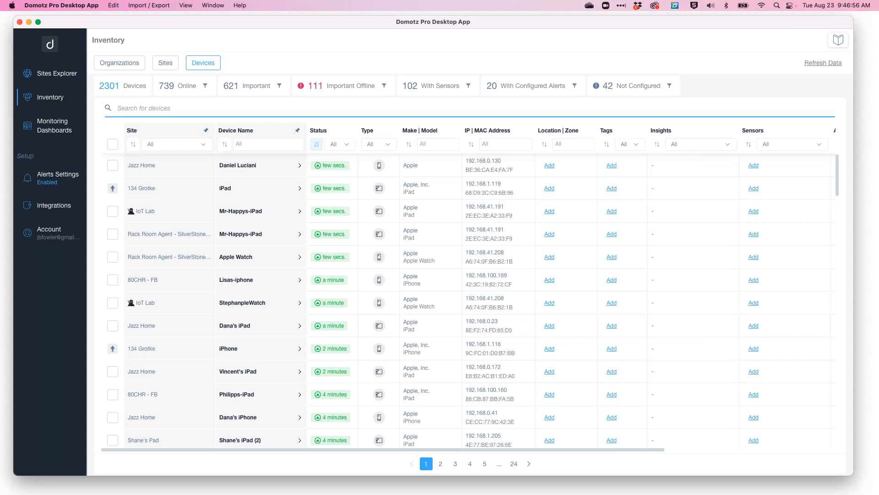
Browse the Inventory's Sites, Organizations and Devices views, then open the Monitoring Dashboards.
{"action": "left_click", "coordinate": [166, 65]}
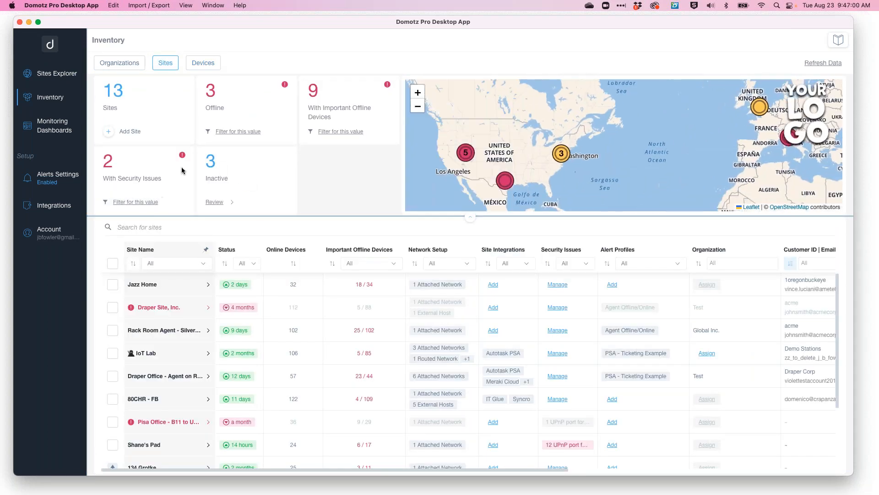
{"action": "left_click", "coordinate": [123, 66]}
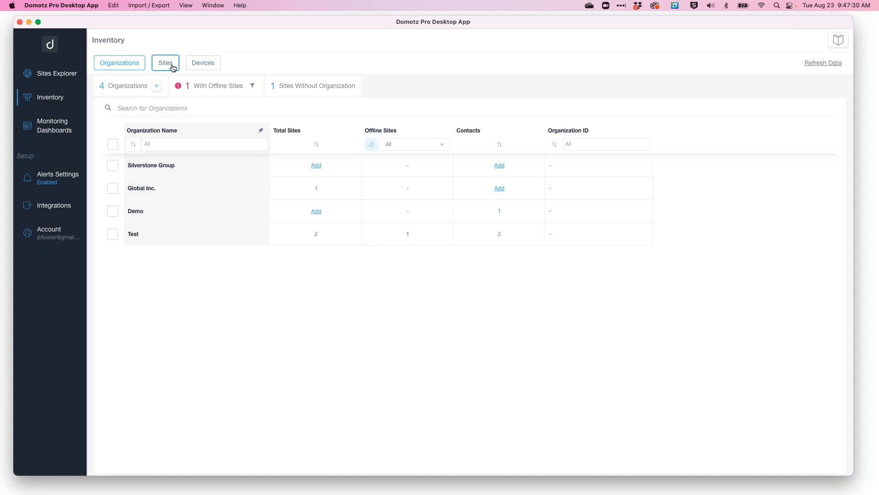
{"action": "left_click", "coordinate": [199, 65]}
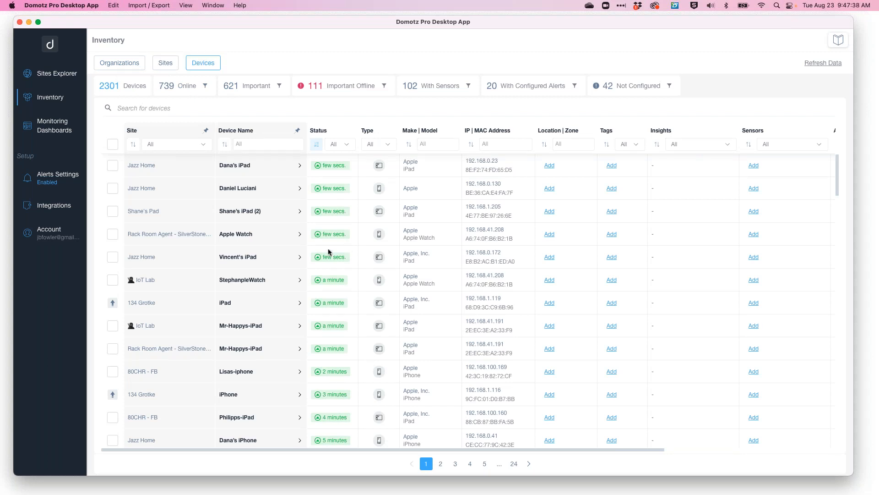
{"action": "left_click", "coordinate": [52, 121]}
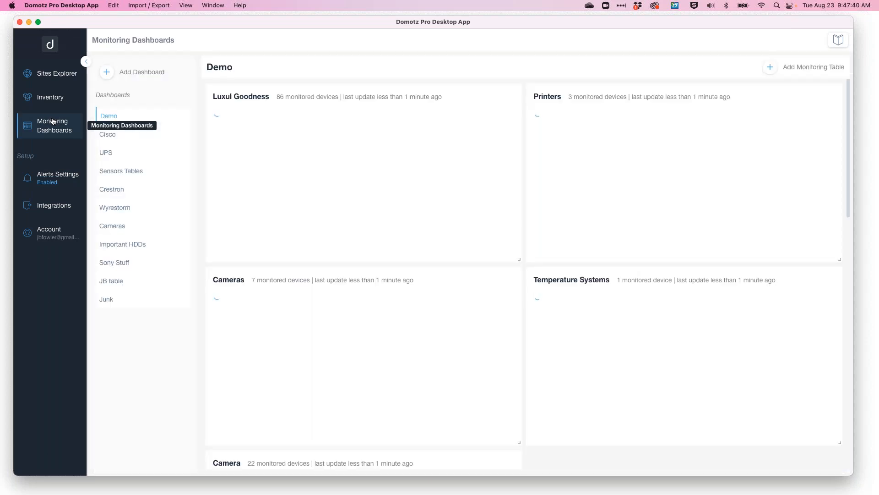
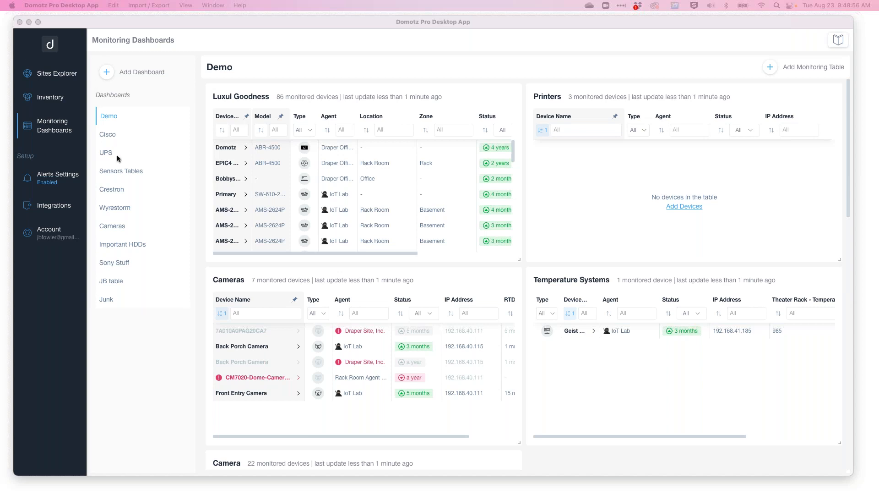
Return to the Sites Explorer and zoom the map into the agent clusters around Salt Lake City and Draper.
{"action": "left_click", "coordinate": [62, 74]}
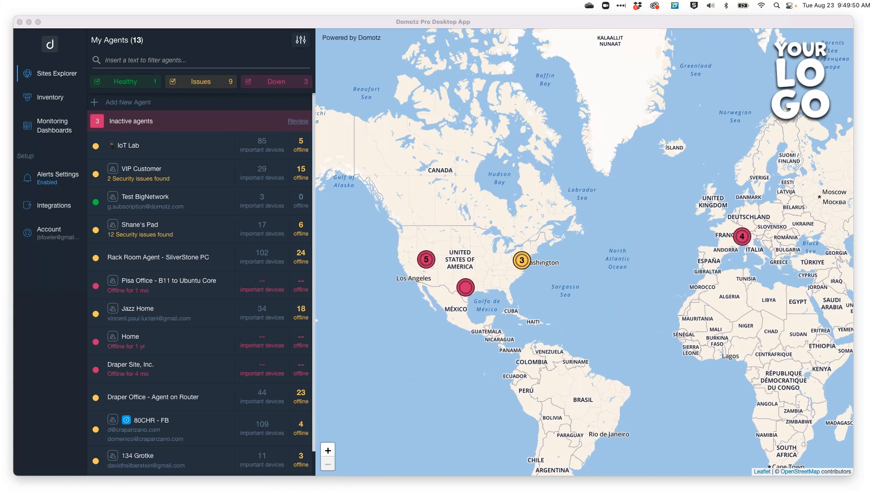
{"action": "left_click", "coordinate": [430, 259]}
{"action": "left_click", "coordinate": [430, 259]}
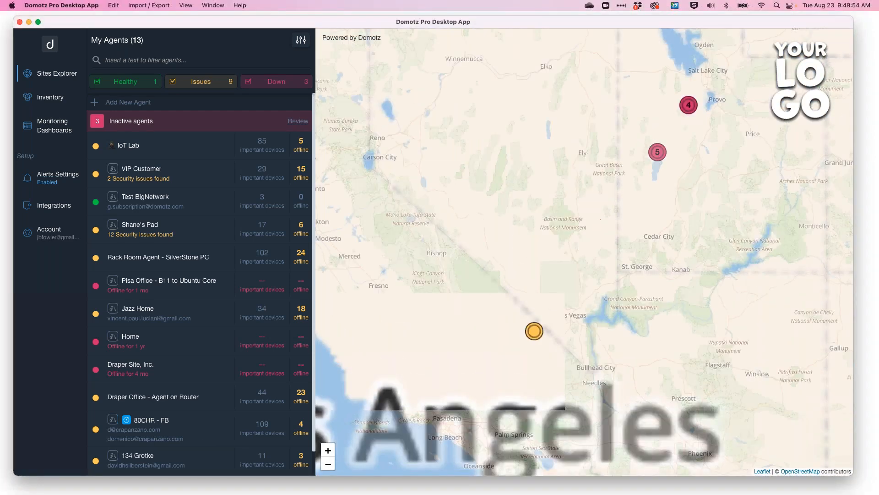
{"action": "left_click", "coordinate": [709, 82]}
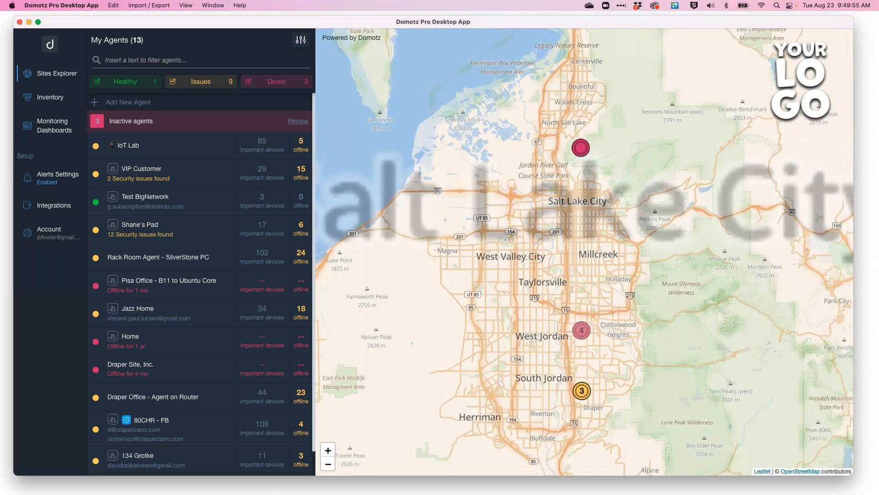
{"action": "left_click", "coordinate": [582, 412]}
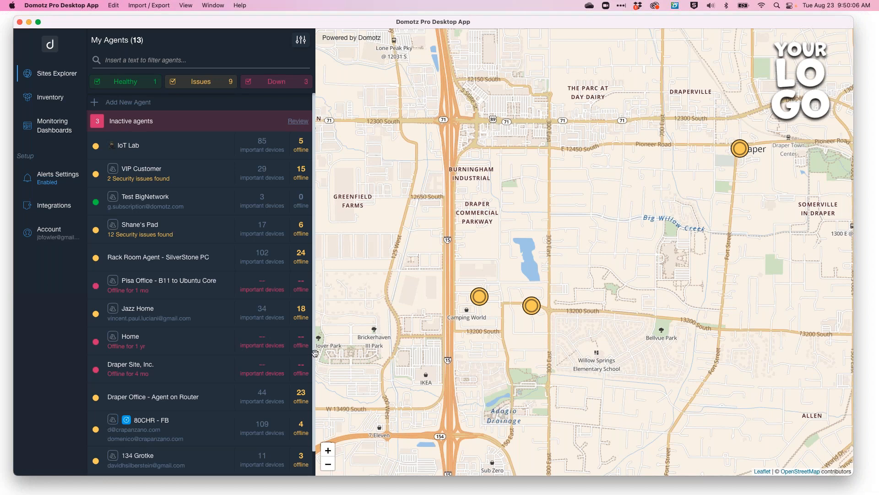
Open the IoT Lab site's Remote Connections & VPN page and scroll through the devices ready to connect.
{"action": "scroll", "coordinate": [197, 397], "scroll_direction": "down", "scroll_amount": 3}
{"action": "scroll", "coordinate": [197, 396], "scroll_direction": "up", "scroll_amount": 3}
{"action": "left_click", "coordinate": [157, 150]}
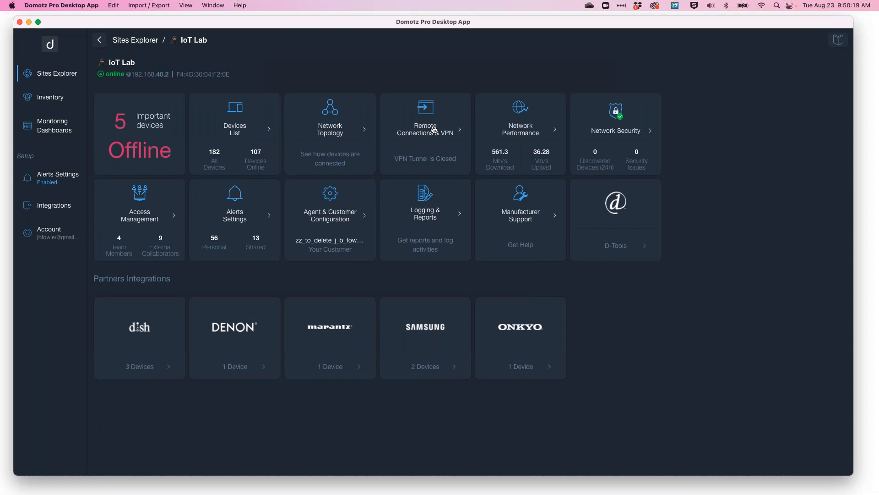
{"action": "left_click", "coordinate": [434, 130]}
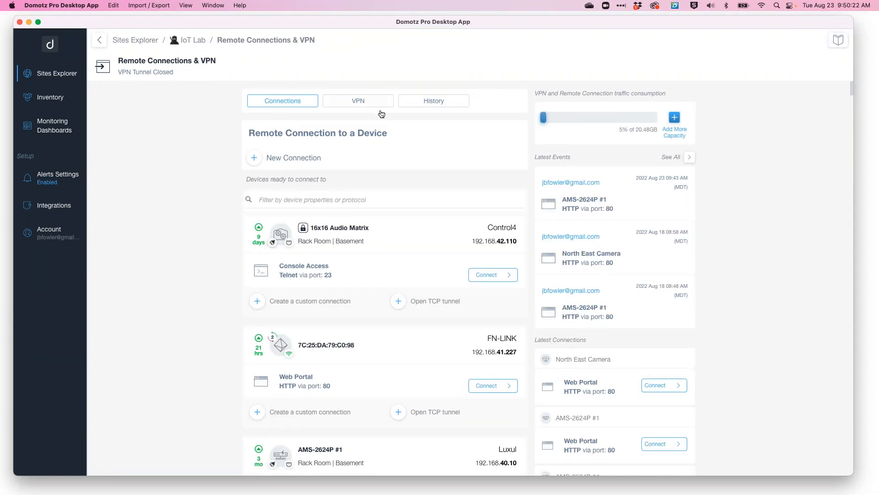
{"action": "scroll", "coordinate": [385, 278], "scroll_direction": "down", "scroll_amount": 8}
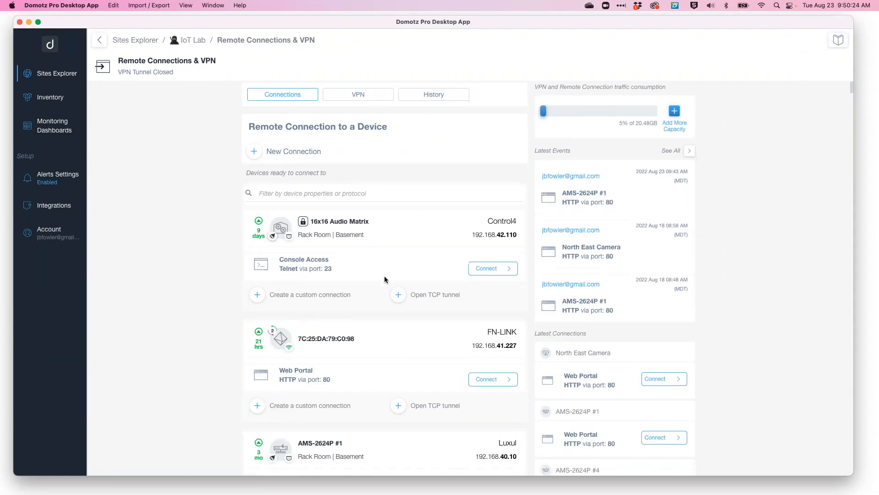
{"action": "scroll", "coordinate": [385, 279], "scroll_direction": "down", "scroll_amount": 1}
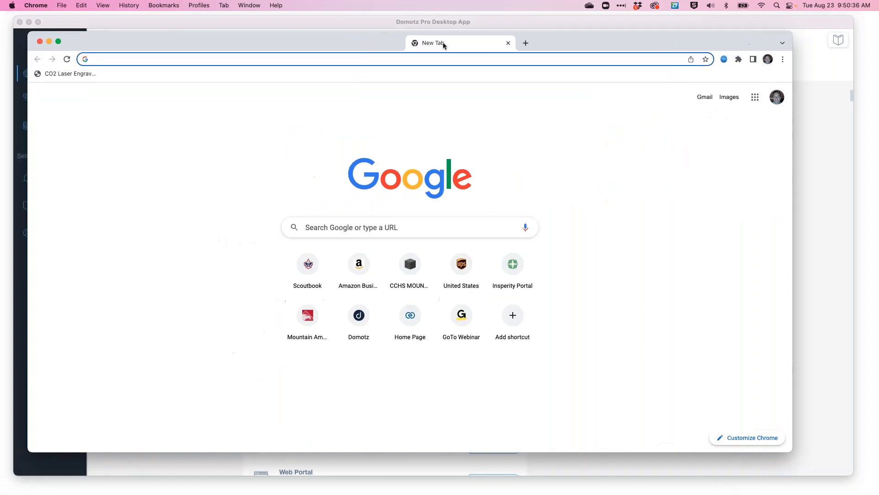
Switch to the browser, open help.domotz.com and search the Domotz Help Center for security.
{"action": "type", "text": "help.domotz.com"}
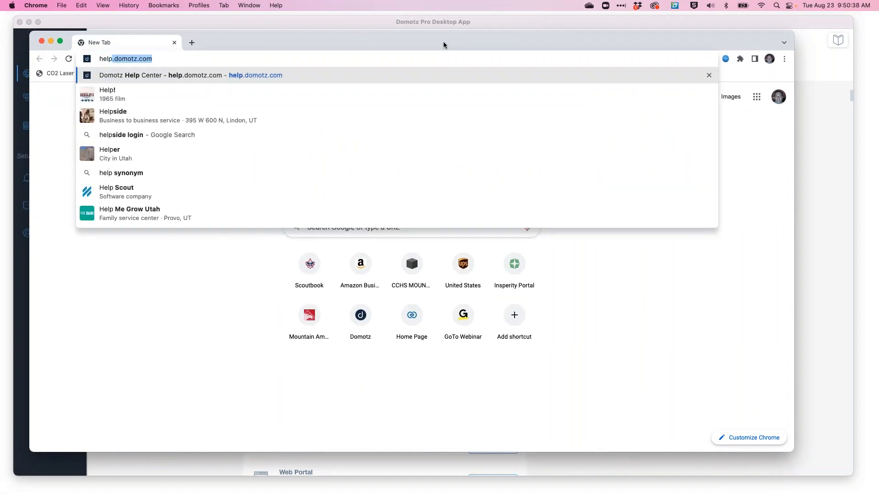
{"action": "key", "text": "Return"}
{"action": "type", "text": "security"}
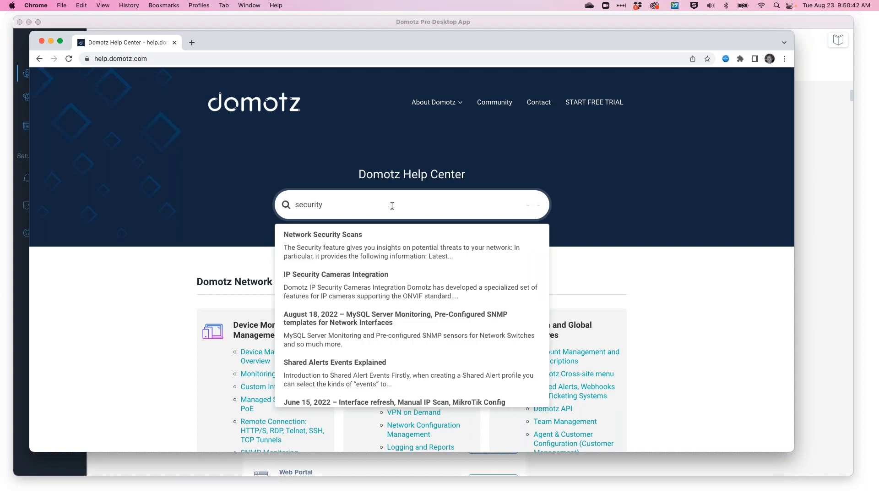
{"action": "left_click", "coordinate": [433, 59]}
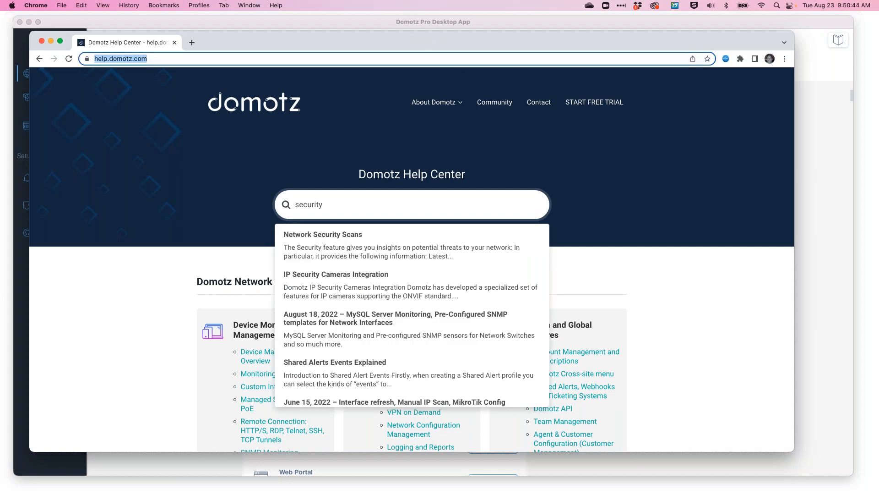
{"action": "type", "text": "www.domotz.com"}
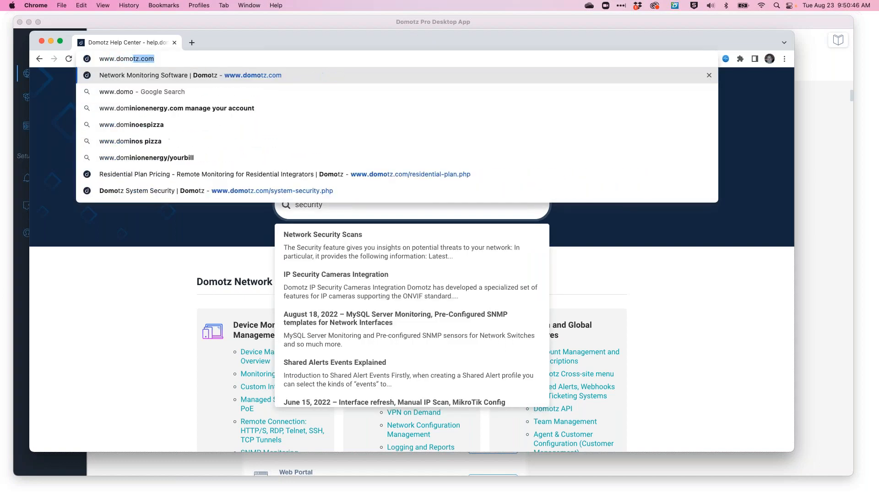
{"action": "key", "text": "Return"}
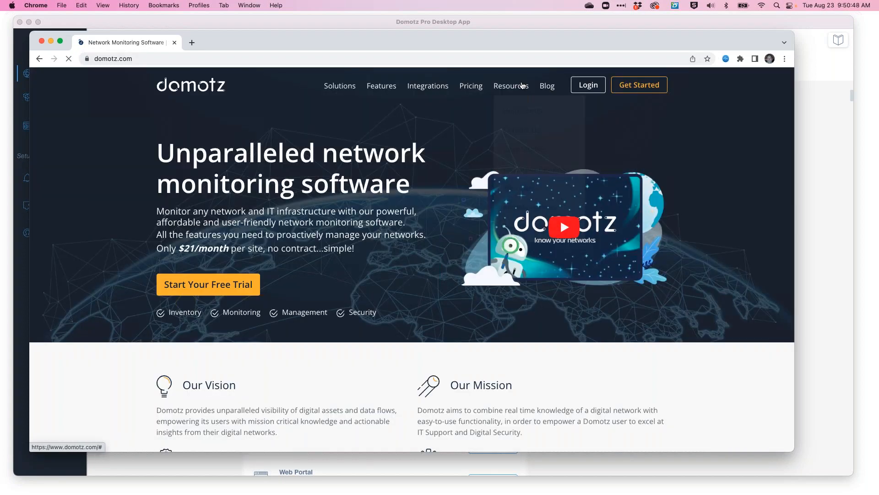
{"action": "mouse_move", "coordinate": [511, 85]}
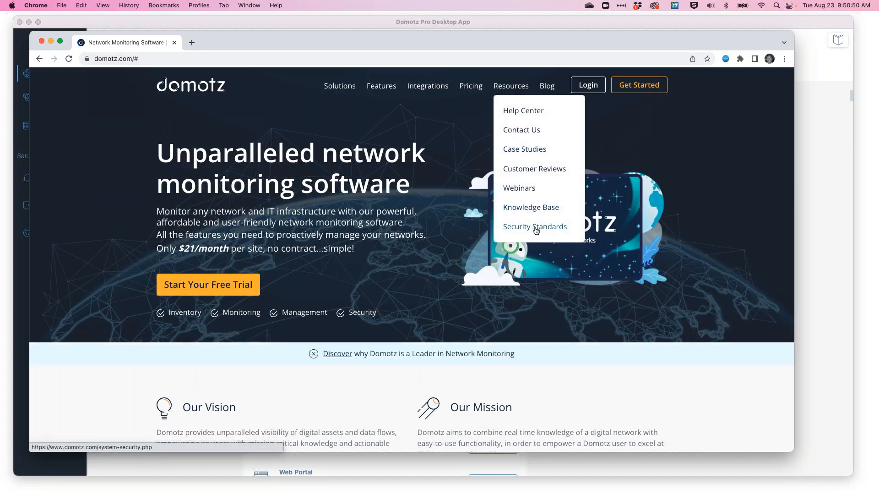
{"action": "left_click", "coordinate": [537, 228]}
Open the Security Whitepaper PDF and read through to the Remote Connect functionality section, highlighting it.
{"action": "scroll", "coordinate": [500, 265], "scroll_direction": "down", "scroll_amount": 1}
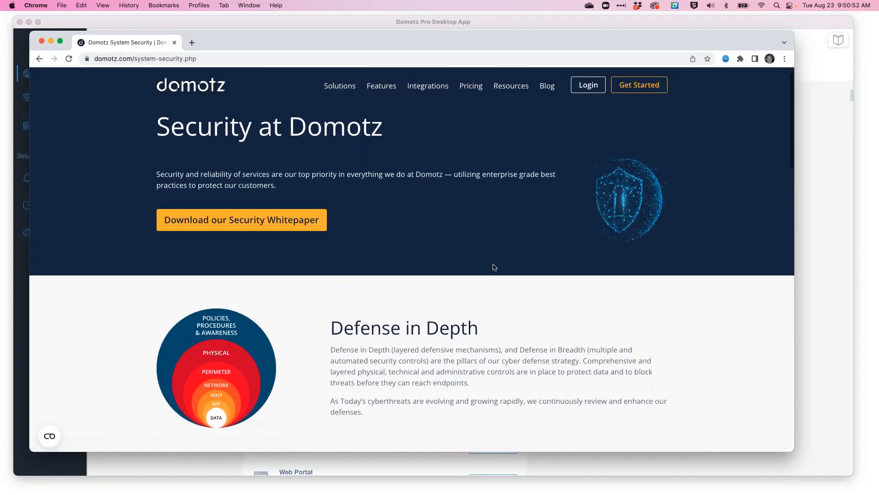
{"action": "left_click", "coordinate": [267, 218]}
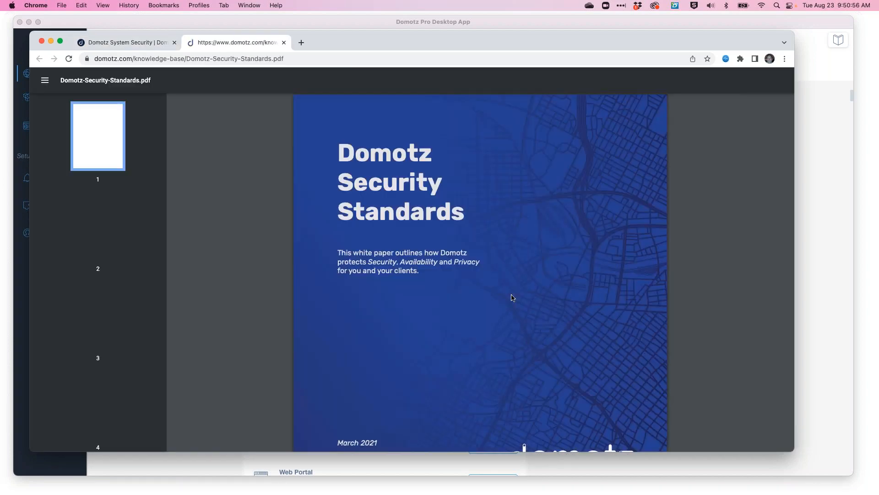
{"action": "scroll", "coordinate": [512, 297], "scroll_direction": "down", "scroll_amount": 15}
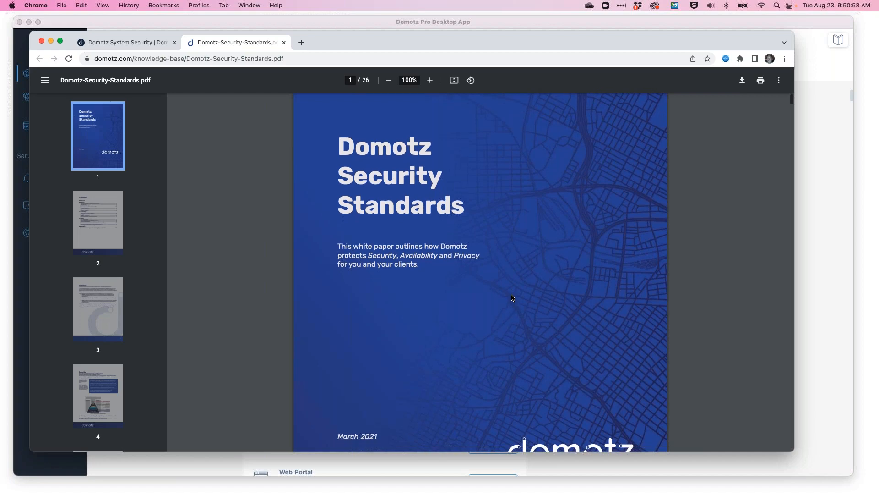
{"action": "scroll", "coordinate": [512, 298], "scroll_direction": "down", "scroll_amount": 20}
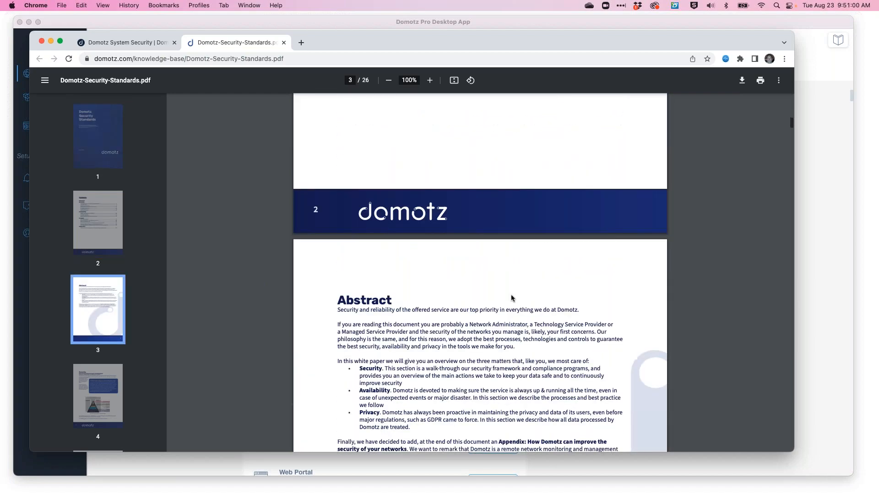
{"action": "scroll", "coordinate": [512, 297], "scroll_direction": "down", "scroll_amount": 20}
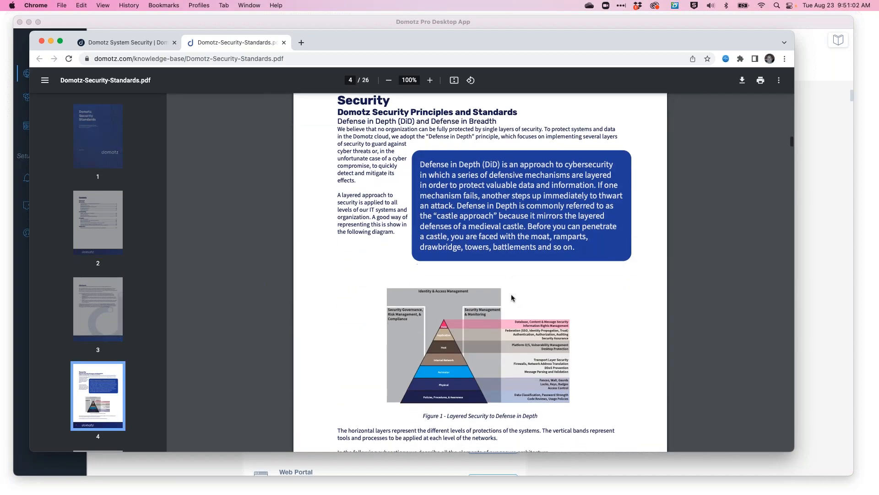
{"action": "scroll", "coordinate": [512, 297], "scroll_direction": "down", "scroll_amount": 20}
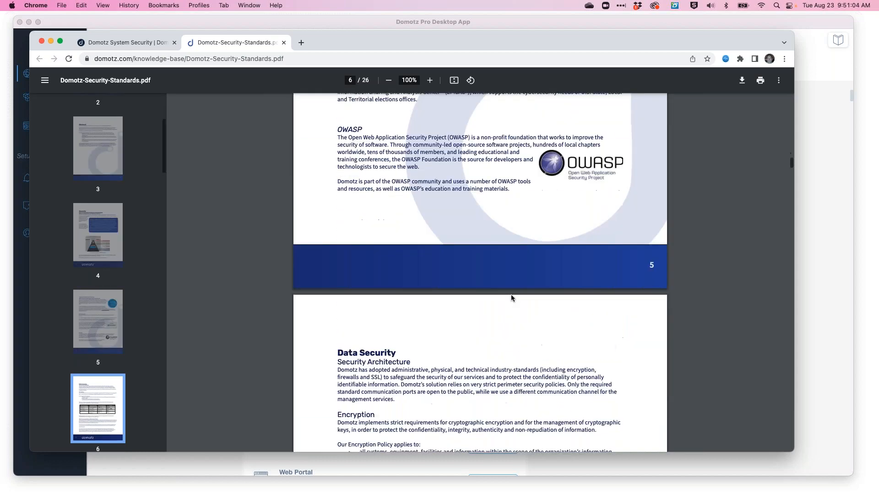
{"action": "scroll", "coordinate": [512, 297], "scroll_direction": "down", "scroll_amount": 2}
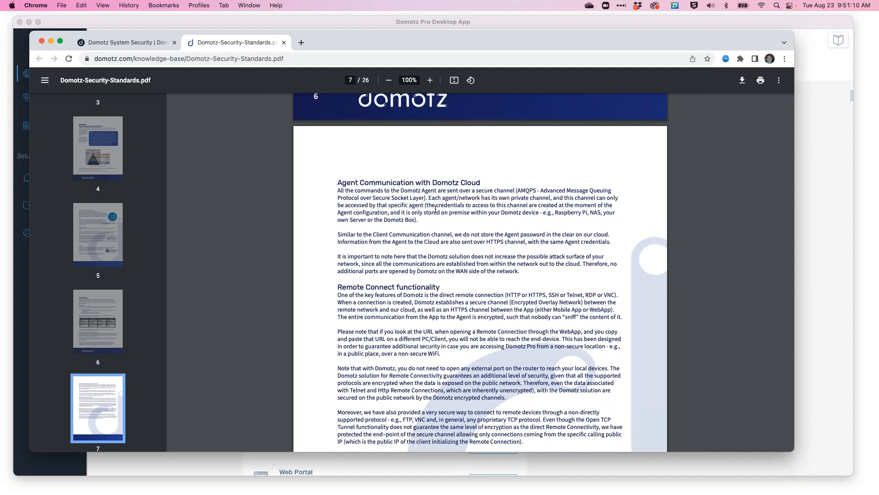
{"action": "scroll", "coordinate": [420, 281], "scroll_direction": "down", "scroll_amount": 6}
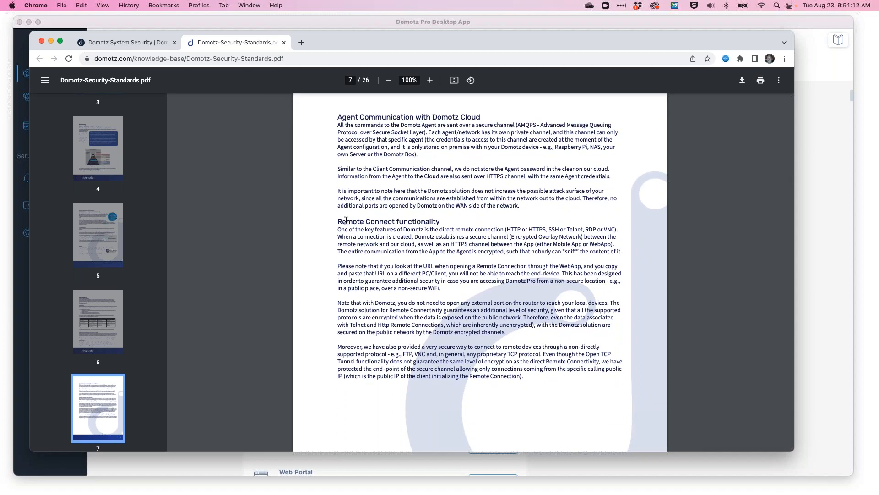
{"action": "left_click_drag", "start_coordinate": [338, 220], "coordinate": [544, 385]}
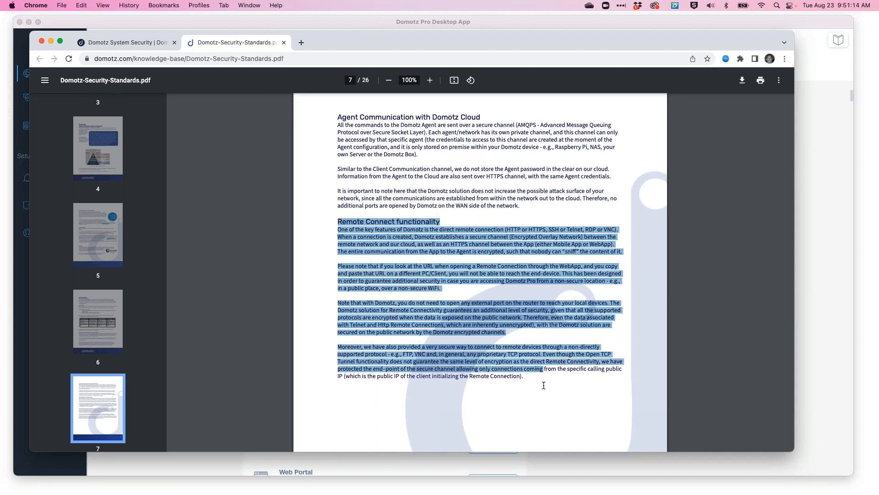
{"action": "left_click", "coordinate": [758, 334]}
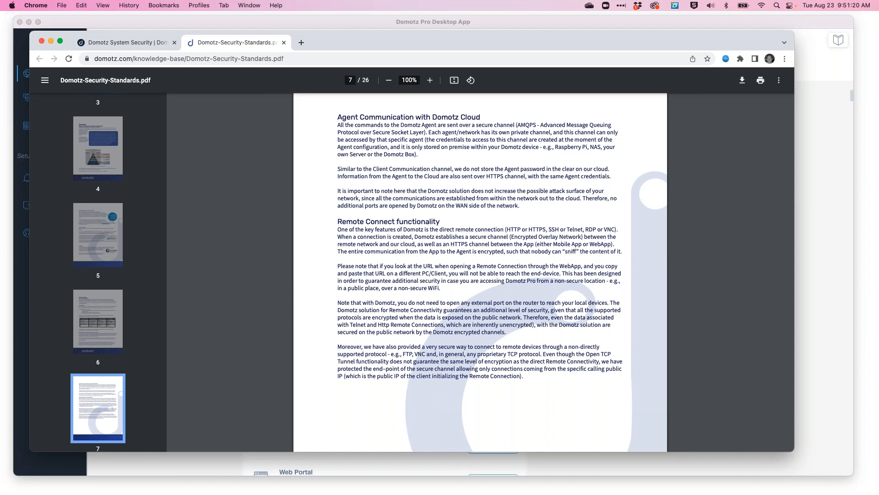
Switch to the Domotz app and back, then scroll the Security at Domotz page to Security Standards and Compliance.
{"action": "key", "text": "super+Tab"}
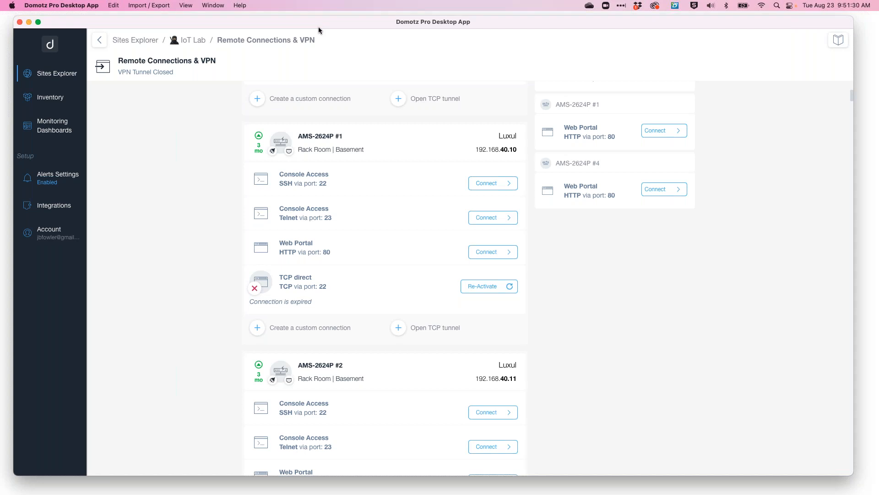
{"action": "key", "text": "super+Tab"}
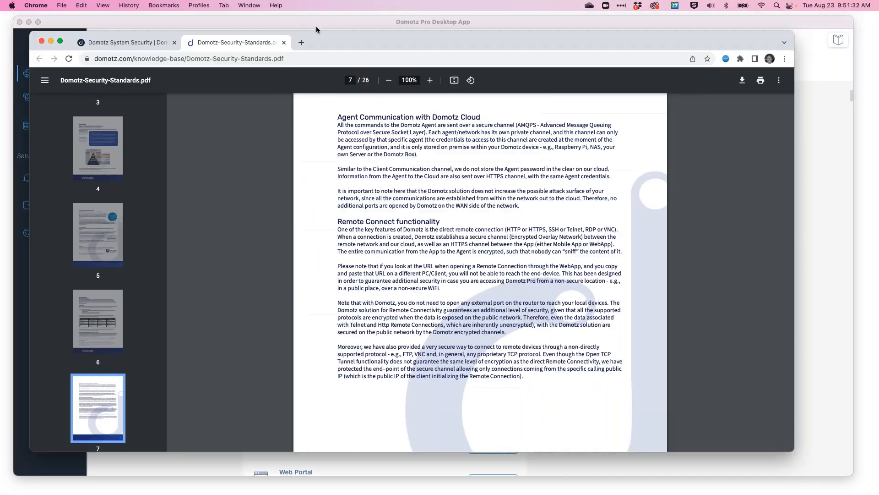
{"action": "left_click", "coordinate": [128, 38]}
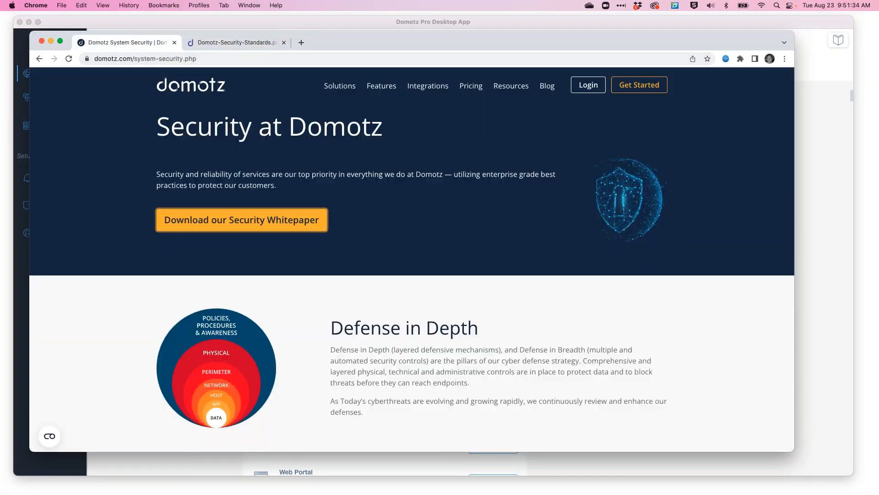
{"action": "scroll", "coordinate": [449, 287], "scroll_direction": "down", "scroll_amount": 3}
{"action": "scroll", "coordinate": [412, 275], "scroll_direction": "down", "scroll_amount": 3}
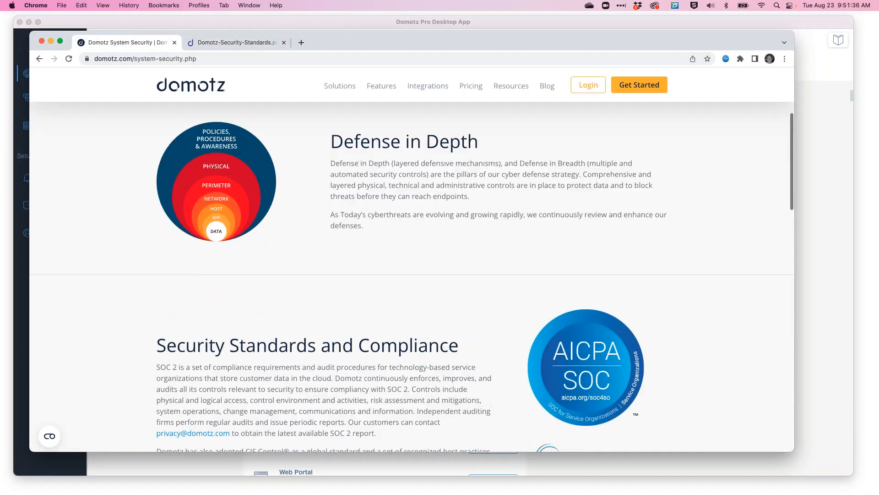
{"action": "scroll", "coordinate": [412, 275], "scroll_direction": "down", "scroll_amount": 3}
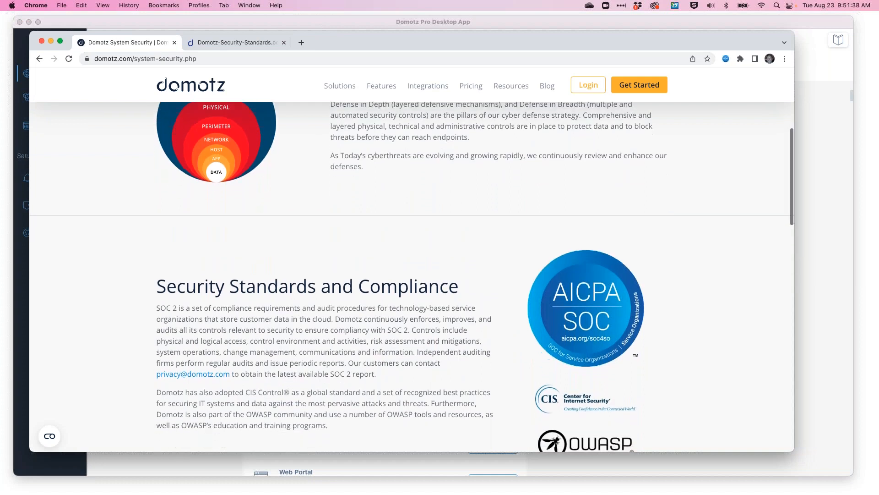
{"action": "scroll", "coordinate": [413, 275], "scroll_direction": "down", "scroll_amount": 3}
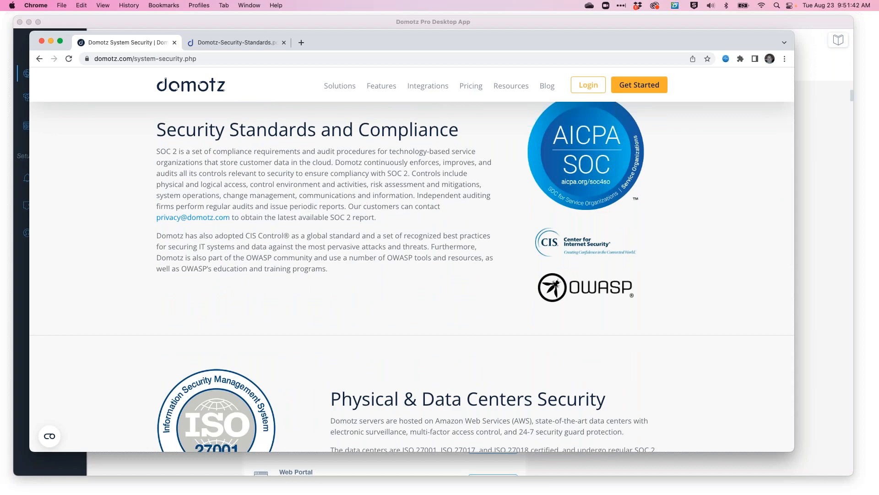
Return to the whitepaper tab and scroll through the following pages to the Application Security section.
{"action": "left_click", "coordinate": [232, 40]}
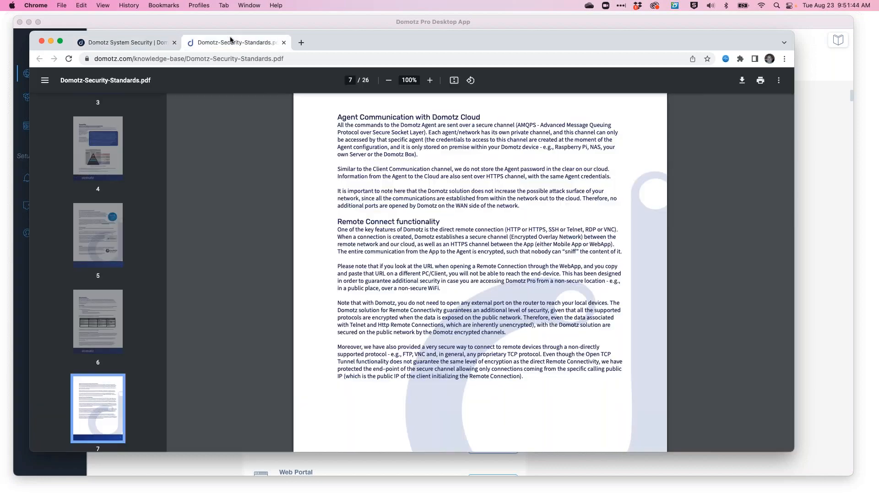
{"action": "scroll", "coordinate": [436, 253], "scroll_direction": "down", "scroll_amount": 5}
{"action": "scroll", "coordinate": [436, 253], "scroll_direction": "down", "scroll_amount": 12}
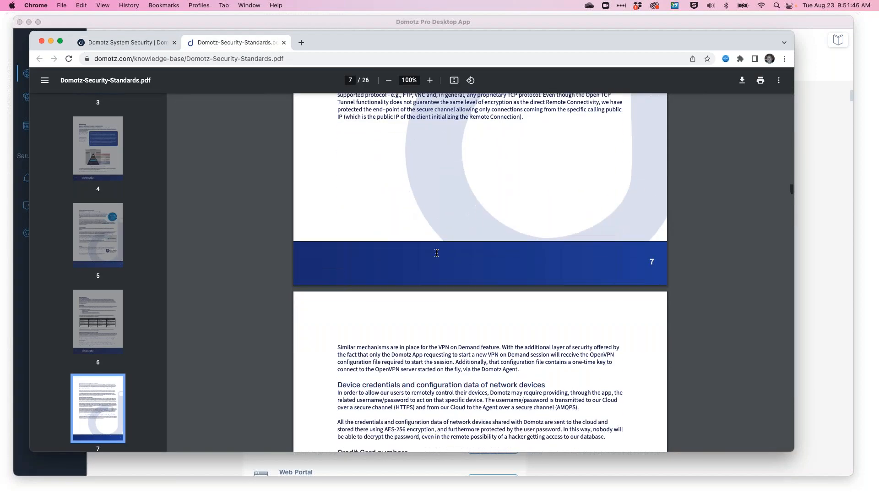
{"action": "scroll", "coordinate": [437, 253], "scroll_direction": "down", "scroll_amount": 10}
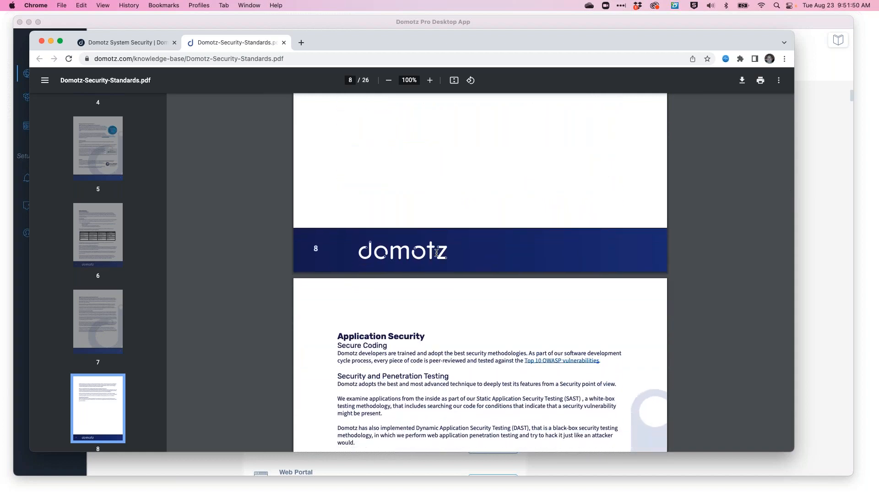
{"action": "scroll", "coordinate": [437, 253], "scroll_direction": "down", "scroll_amount": 6}
{"action": "scroll", "coordinate": [436, 254], "scroll_direction": "down", "scroll_amount": 3}
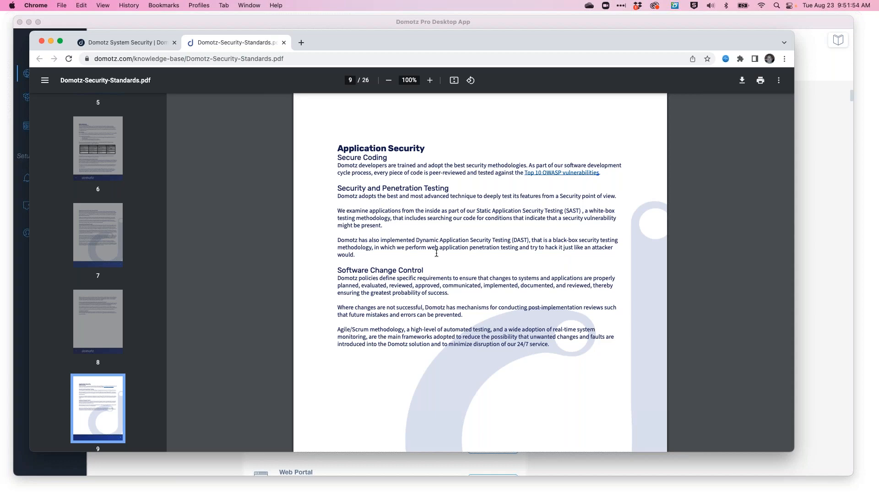
{"action": "scroll", "coordinate": [436, 253], "scroll_direction": "down", "scroll_amount": 9}
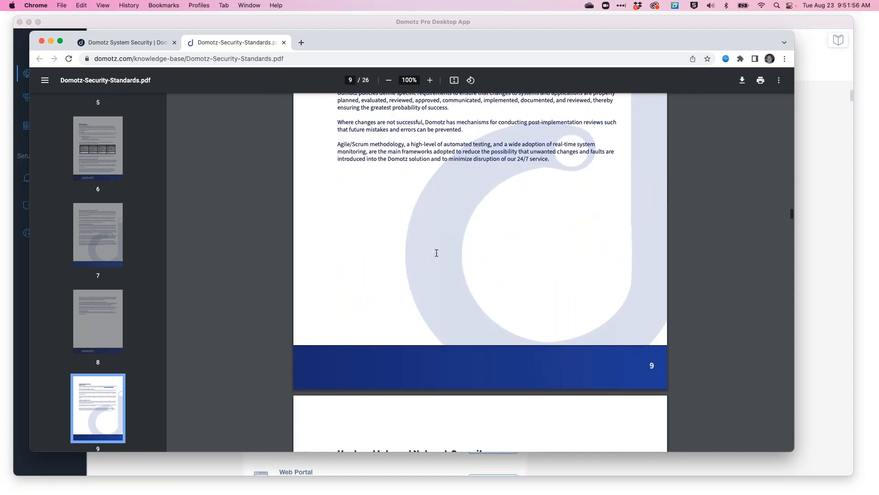
Scroll the whitepaper through the Host and Internal Network Security section.
{"action": "scroll", "coordinate": [437, 253], "scroll_direction": "down", "scroll_amount": 11}
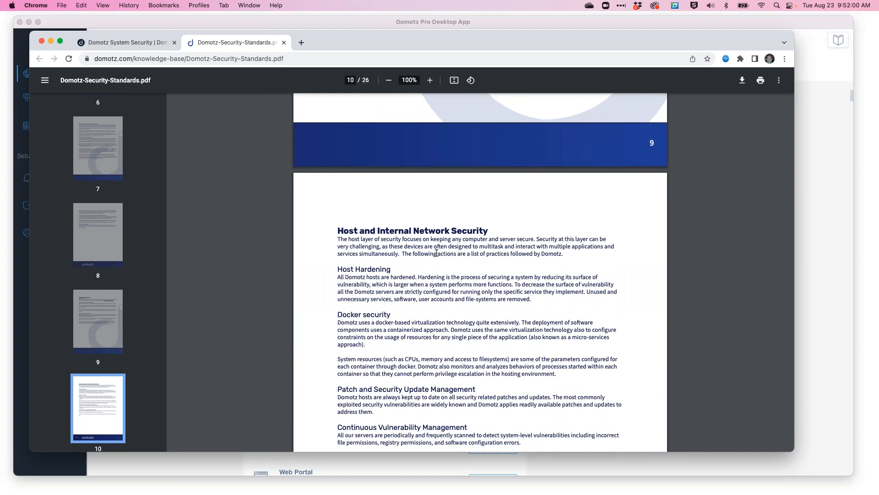
{"action": "scroll", "coordinate": [437, 254], "scroll_direction": "down", "scroll_amount": 5}
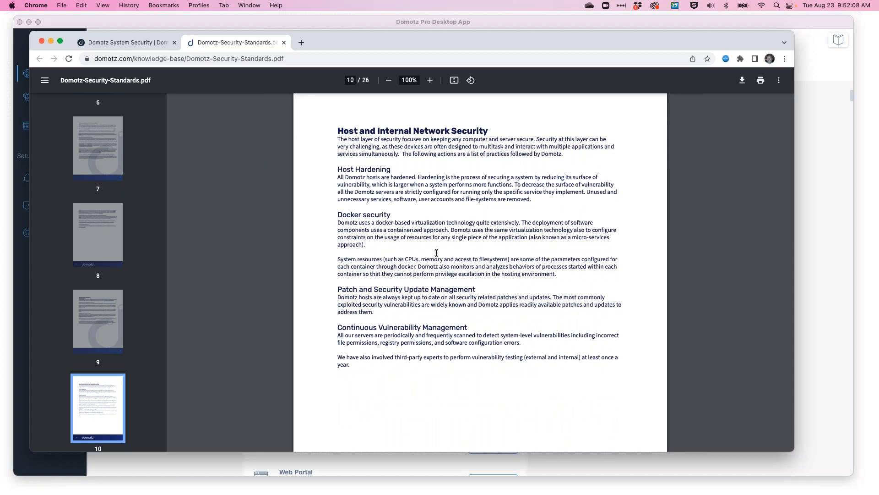
{"action": "scroll", "coordinate": [437, 253], "scroll_direction": "down", "scroll_amount": 15}
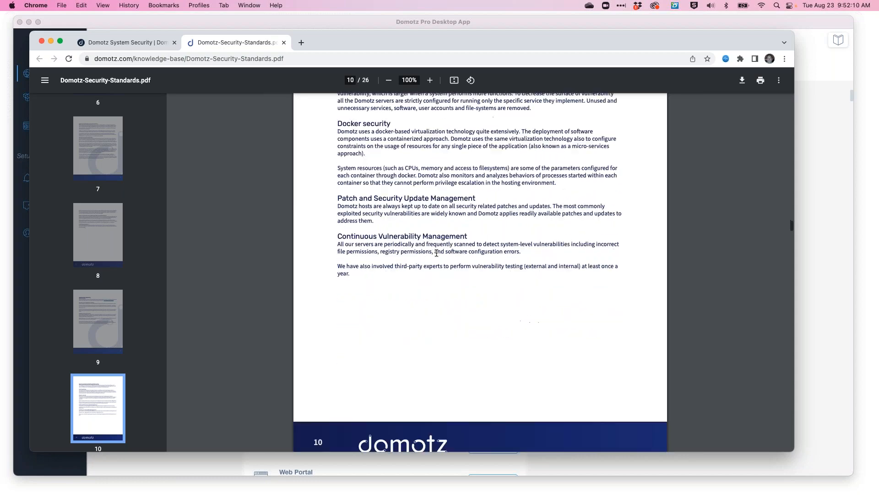
{"action": "scroll", "coordinate": [437, 253], "scroll_direction": "down", "scroll_amount": 1}
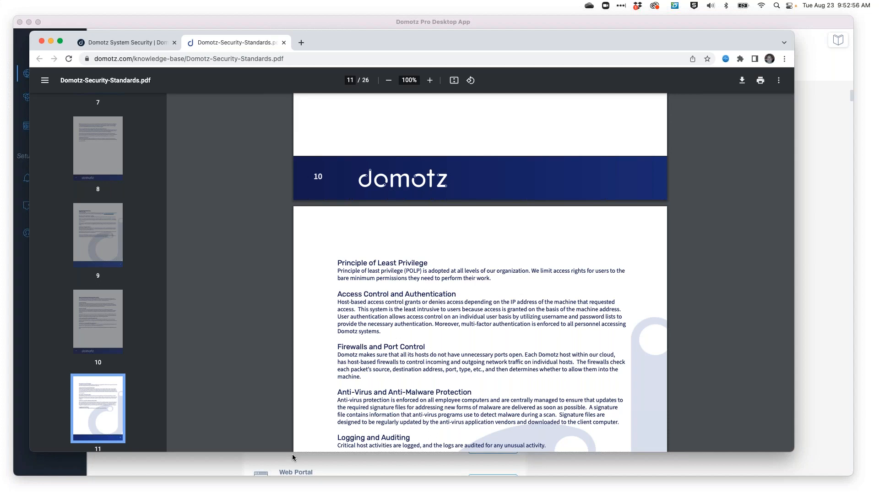
Switch back to the Domotz app and return from the IoT Lab remote connections to the Sites Explorer.
{"action": "left_click", "coordinate": [149, 42]}
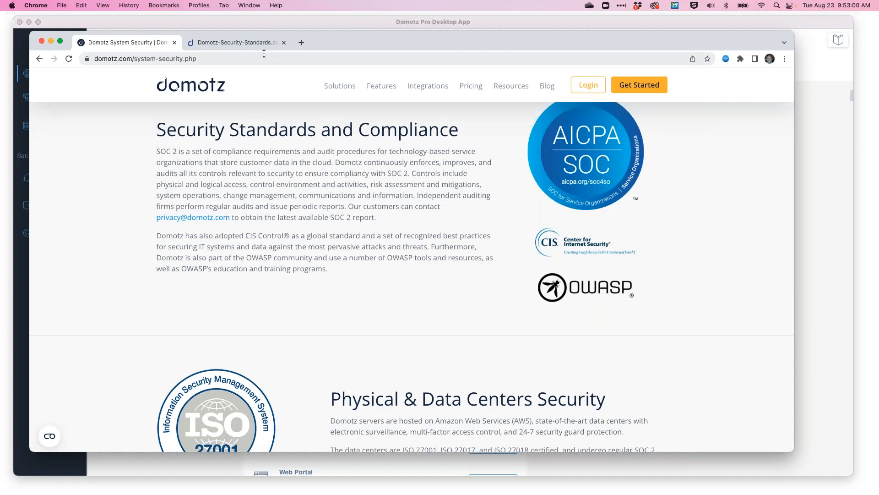
{"action": "left_click", "coordinate": [286, 20]}
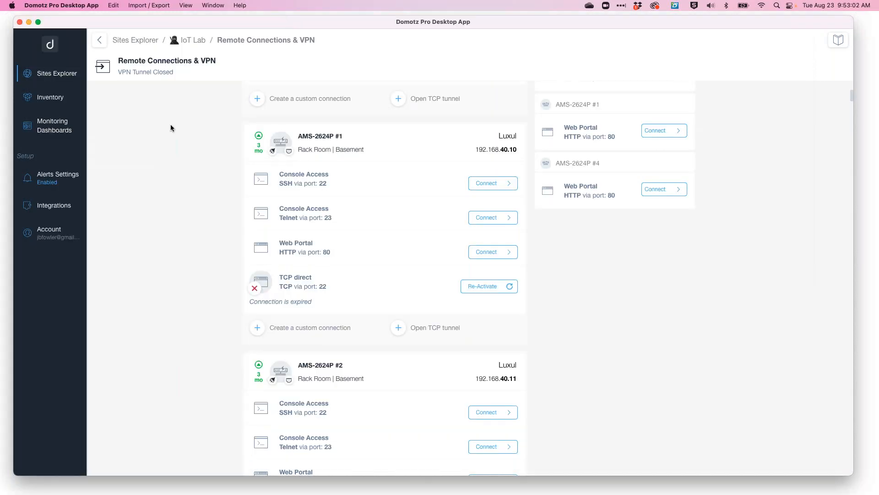
{"action": "left_click", "coordinate": [135, 39]}
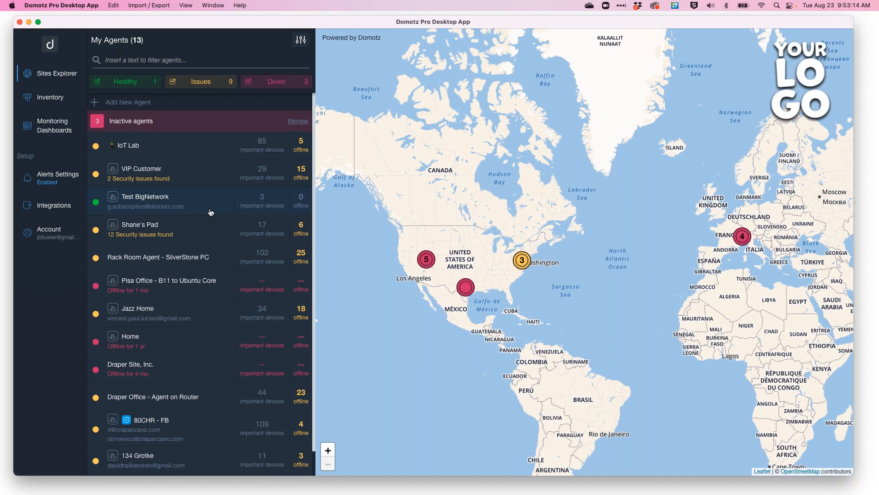
Search the device inventory for ESX and open the VMware ESXi 6.5.0 device's System information.
{"action": "left_click", "coordinate": [56, 102]}
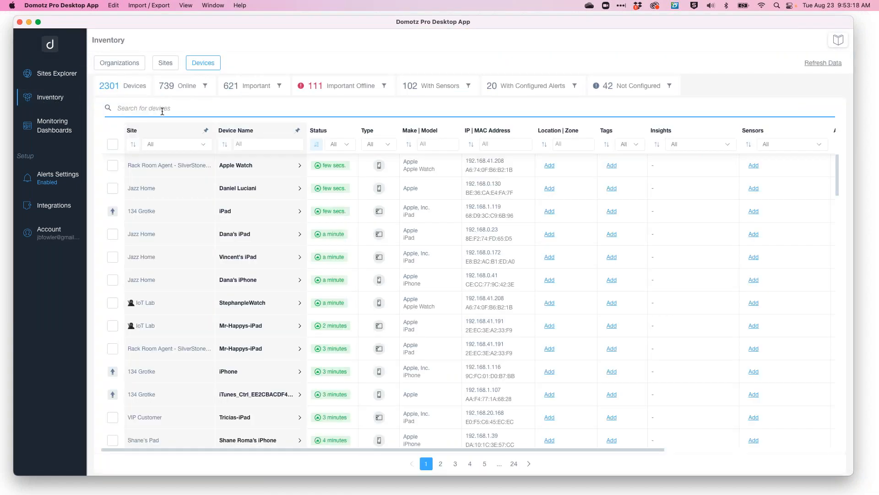
{"action": "type", "text": "ESX"}
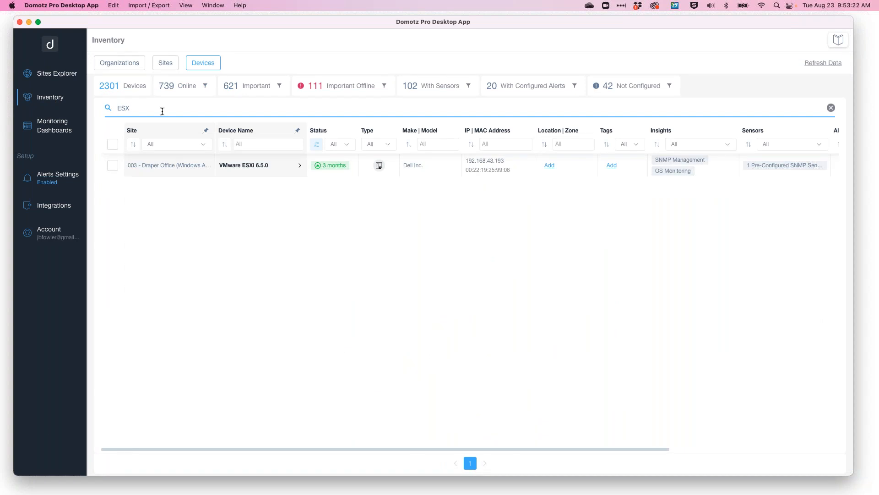
{"action": "left_click", "coordinate": [285, 165]}
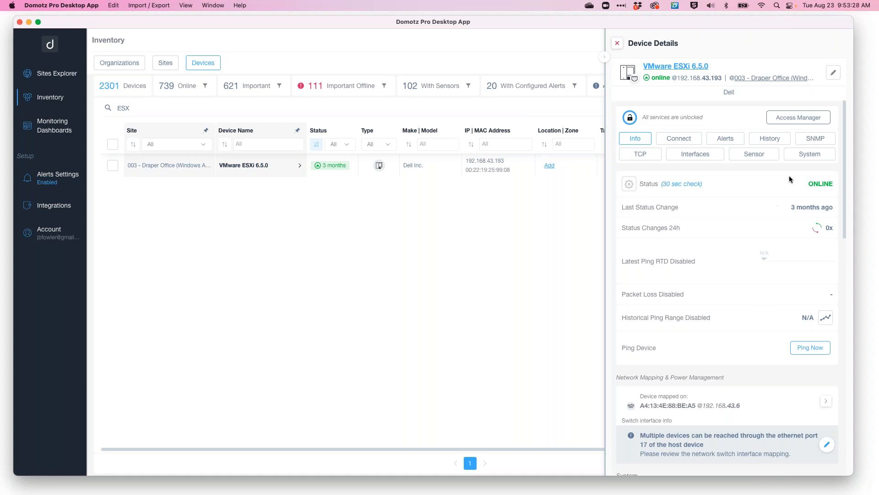
{"action": "left_click", "coordinate": [814, 156]}
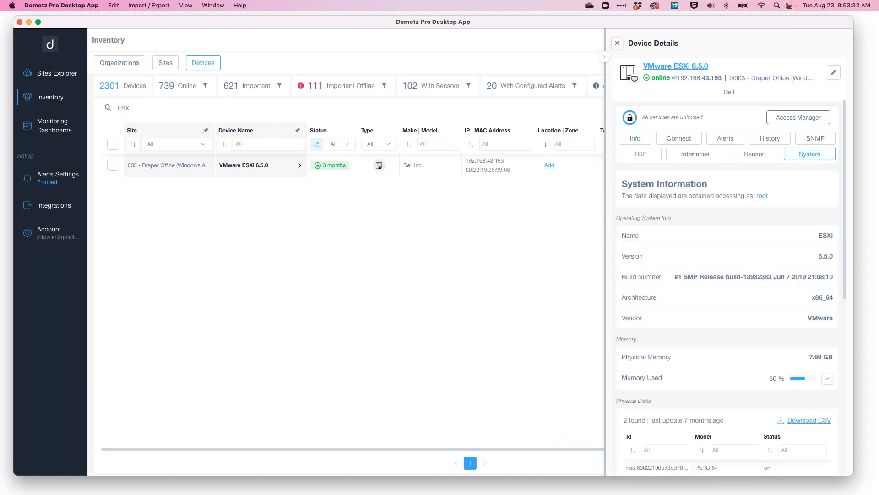
{"action": "scroll", "coordinate": [731, 285], "scroll_direction": "down", "scroll_amount": 1}
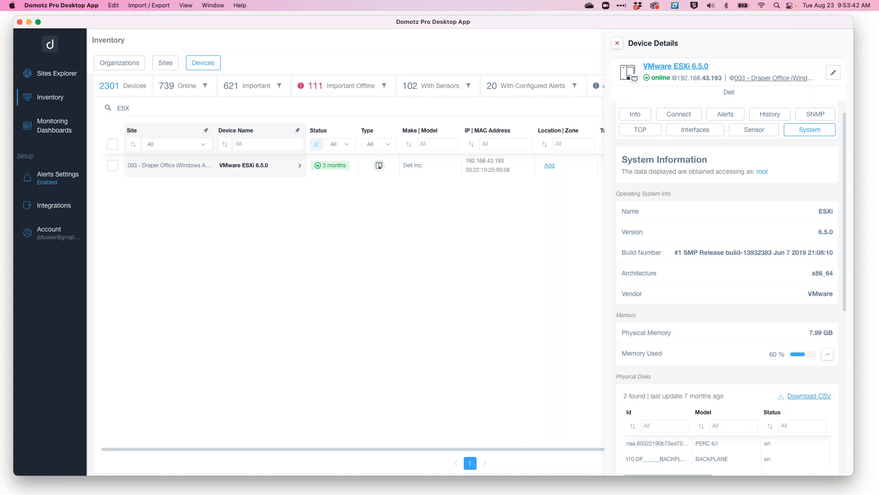
Open a new browser tab and go to portal.domotz.com/developers.
{"action": "key", "text": "super+Tab"}
{"action": "left_click", "coordinate": [304, 42]}
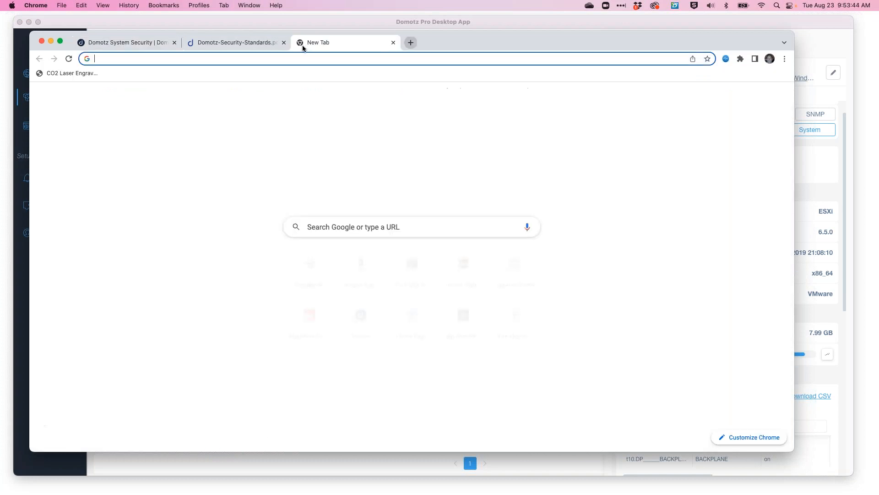
{"action": "type", "text": "domotz."}
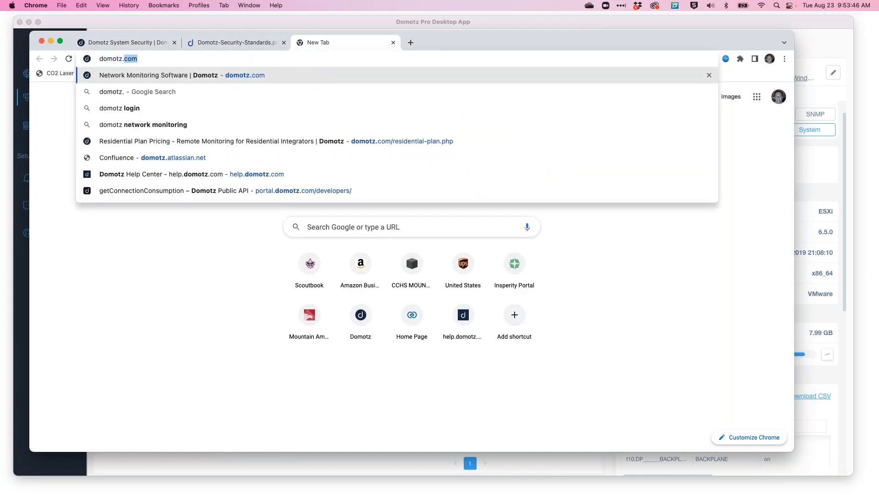
{"action": "type", "text": "com/developers"}
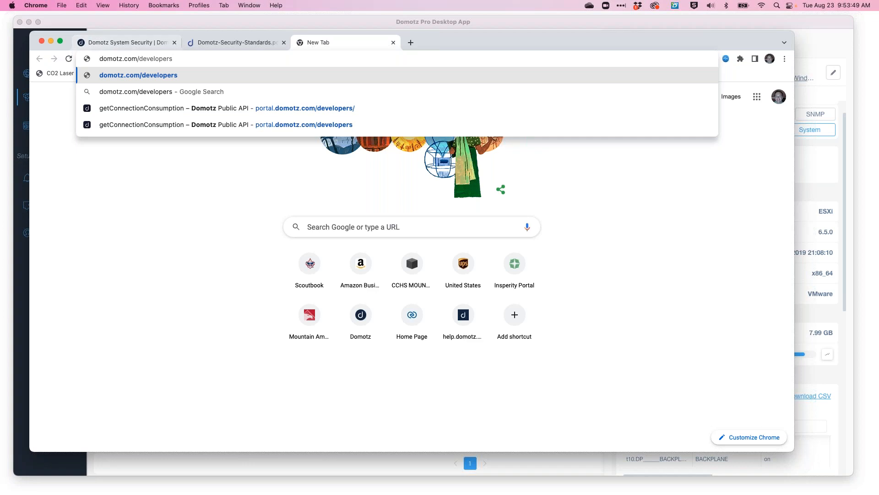
{"action": "left_click", "coordinate": [100, 58]}
{"action": "type", "text": "portal."}
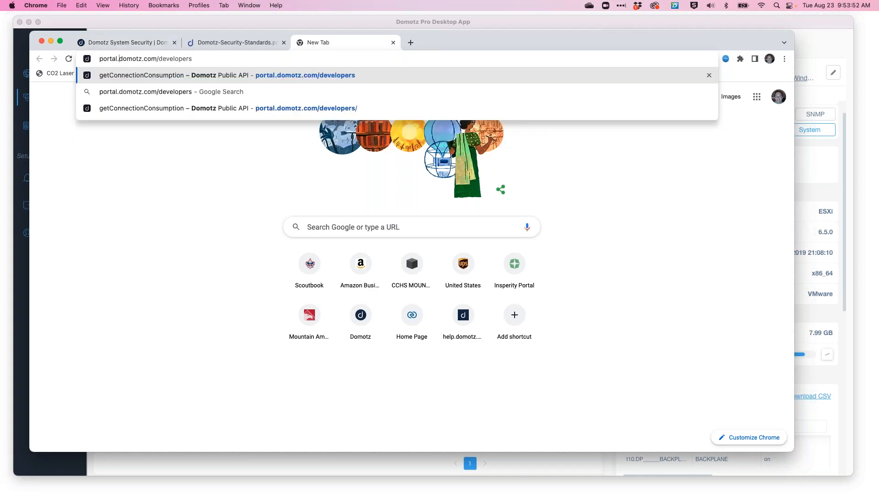
{"action": "key", "text": "Return"}
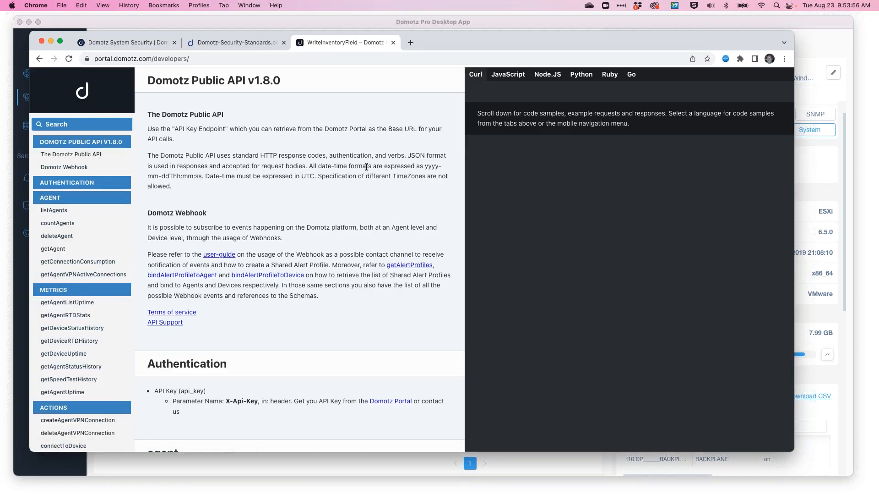
Browse the endpoint list of the Domotz Public API v1.8.0 documentation.
{"action": "scroll", "coordinate": [80, 251], "scroll_direction": "down", "scroll_amount": 3}
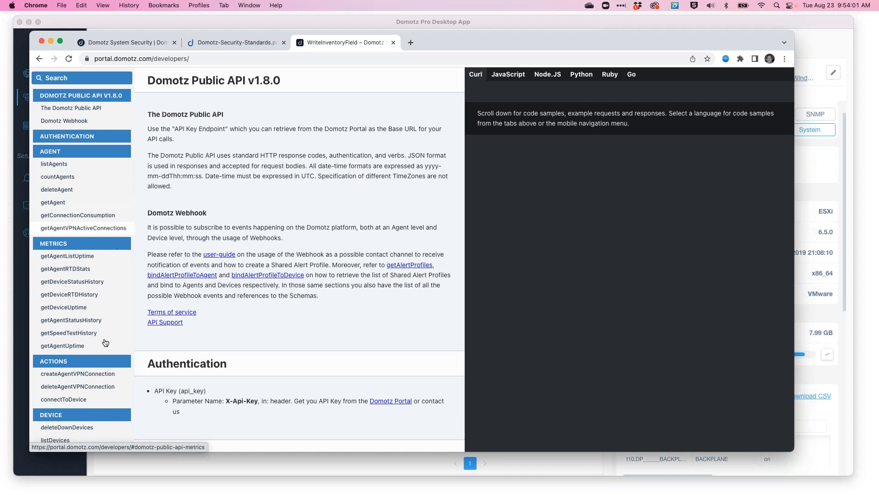
{"action": "scroll", "coordinate": [105, 339], "scroll_direction": "down", "scroll_amount": 1}
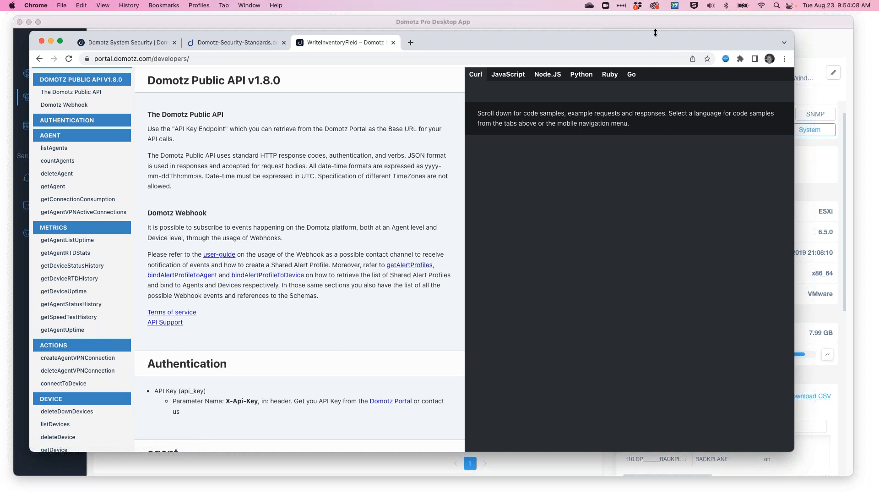
{"action": "left_click_drag", "start_coordinate": [659, 40], "coordinate": [665, 40]}
{"action": "left_click_drag", "start_coordinate": [664, 45], "coordinate": [658, 48]}
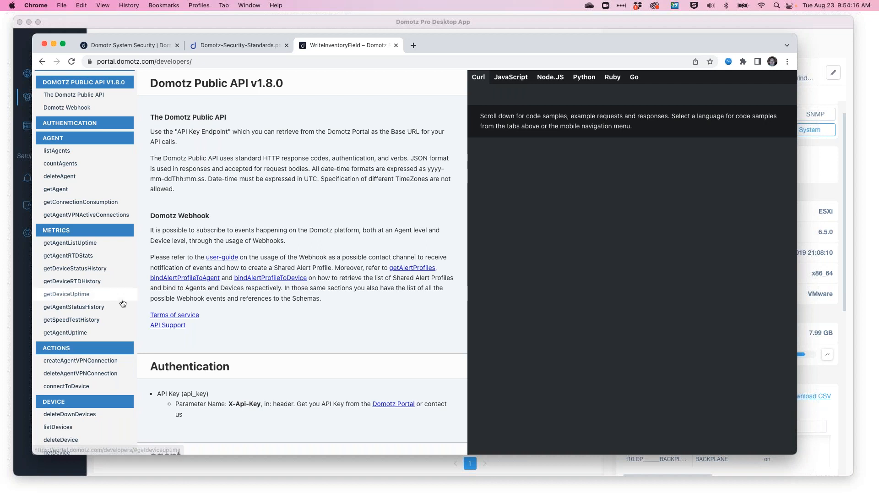
{"action": "scroll", "coordinate": [122, 303], "scroll_direction": "down", "scroll_amount": 15}
{"action": "scroll", "coordinate": [123, 303], "scroll_direction": "up", "scroll_amount": 20}
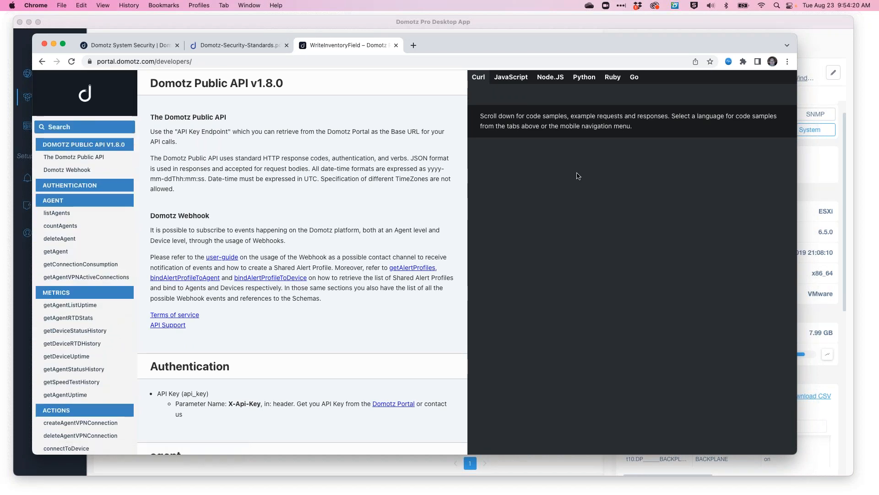
Return to the ESXi device details and open its Credentials Manager, then close it.
{"action": "left_click", "coordinate": [760, 19]}
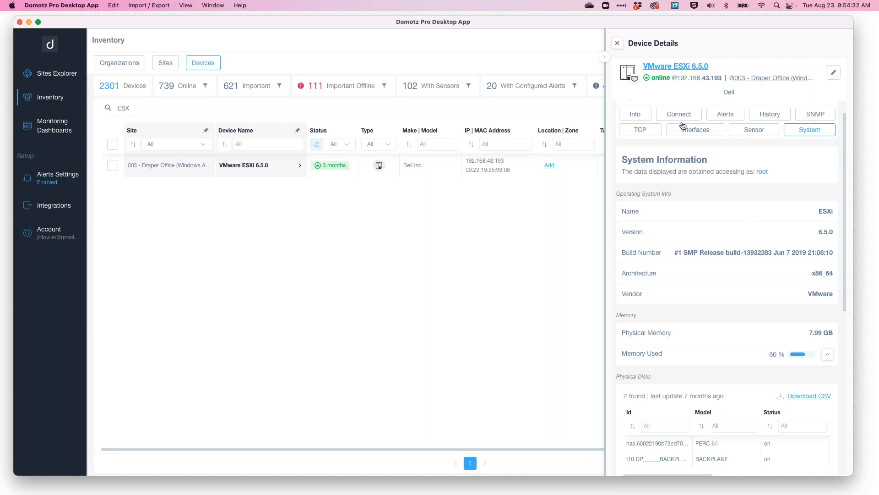
{"action": "left_click", "coordinate": [696, 115]}
{"action": "left_click", "coordinate": [798, 117]}
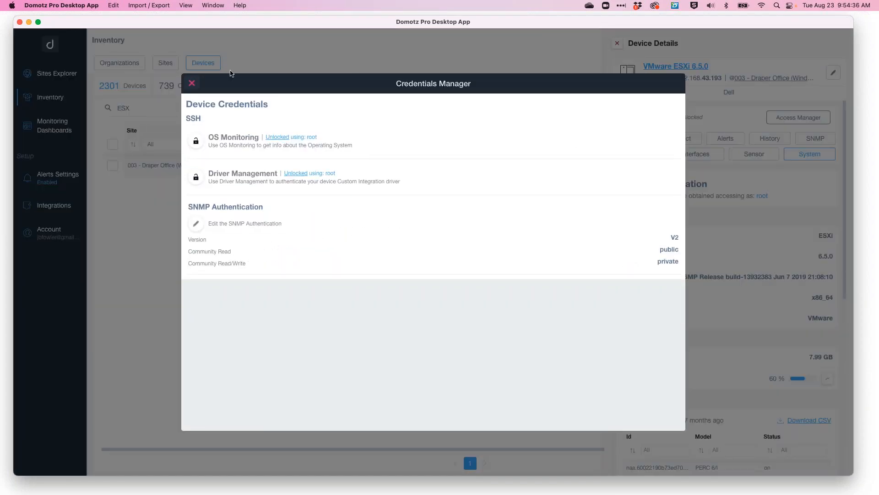
{"action": "left_click", "coordinate": [192, 86]}
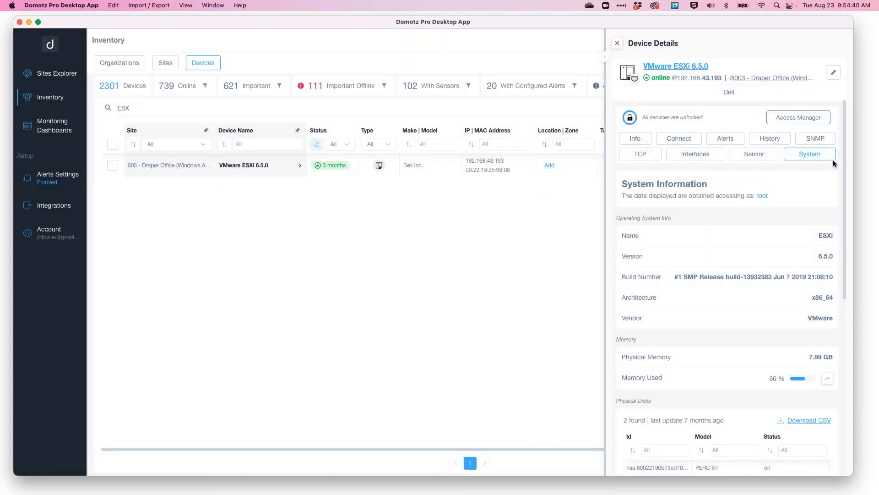
Scroll through the ESXi device's physical disks, logical disks and virtual machines tables.
{"action": "scroll", "coordinate": [734, 258], "scroll_direction": "down", "scroll_amount": 2}
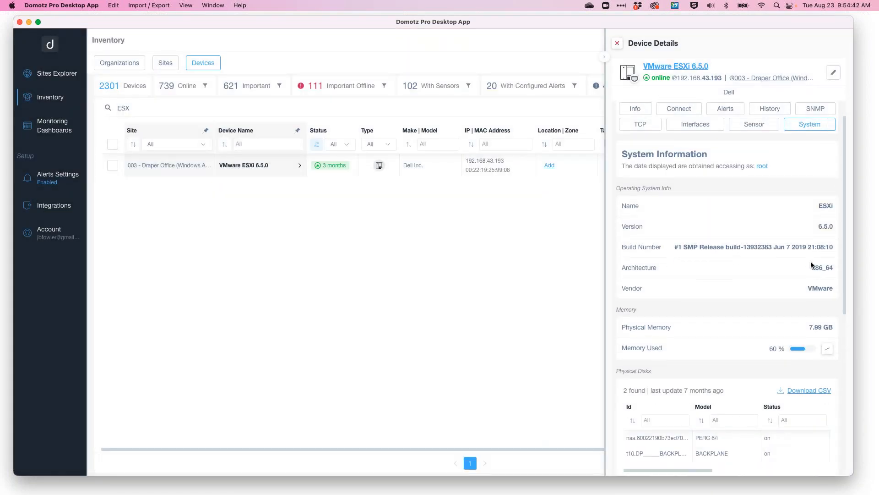
{"action": "scroll", "coordinate": [801, 351], "scroll_direction": "down", "scroll_amount": 8}
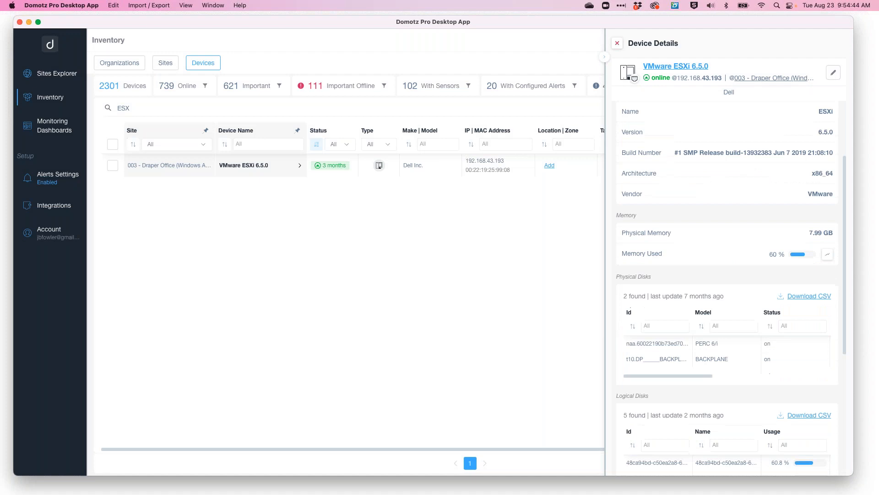
{"action": "scroll", "coordinate": [757, 378], "scroll_direction": "down", "scroll_amount": 10}
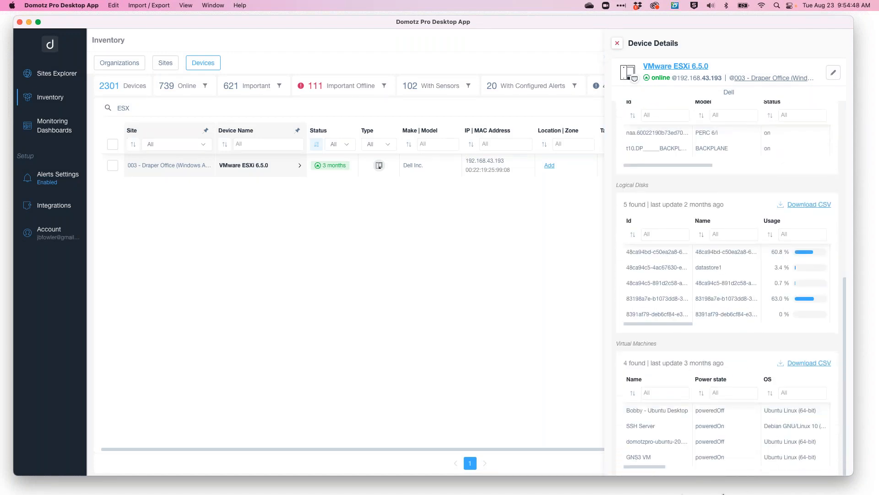
{"action": "scroll", "coordinate": [793, 435], "scroll_direction": "right", "scroll_amount": 5}
{"action": "scroll", "coordinate": [726, 421], "scroll_direction": "right", "scroll_amount": 5}
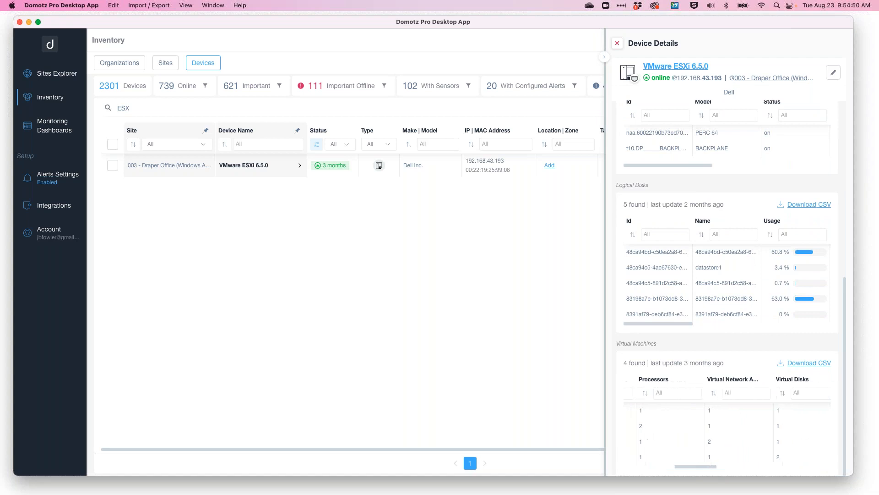
{"action": "scroll", "coordinate": [726, 422], "scroll_direction": "right", "scroll_amount": 3}
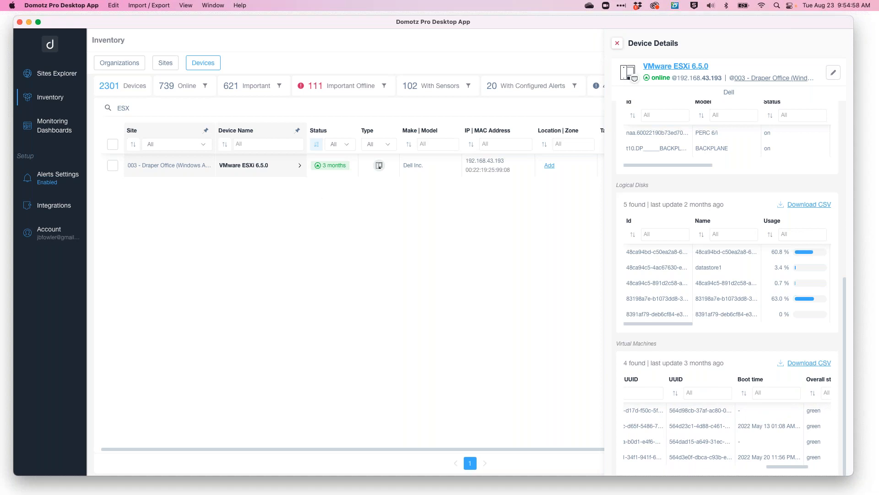
Scroll through the API documentation's endpoint categories, then return to the Domotz app.
{"action": "key", "text": "super+Tab"}
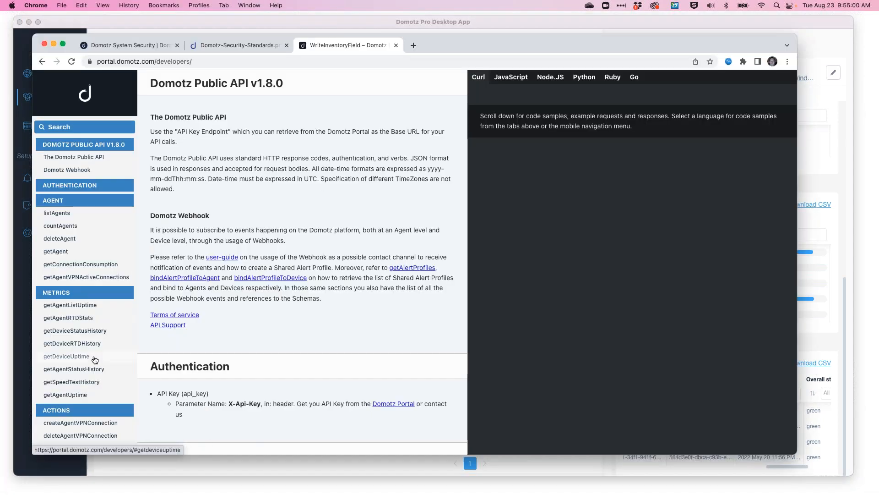
{"action": "scroll", "coordinate": [95, 360], "scroll_direction": "down", "scroll_amount": 10}
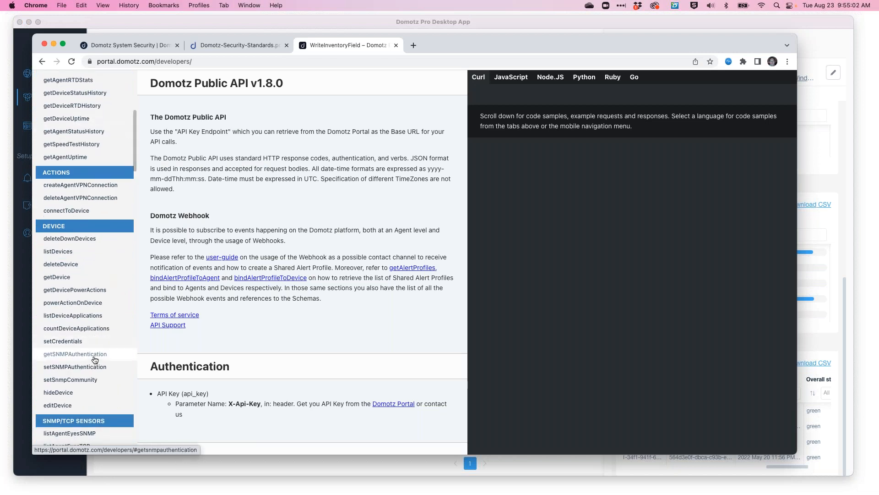
{"action": "scroll", "coordinate": [94, 359], "scroll_direction": "down", "scroll_amount": 6}
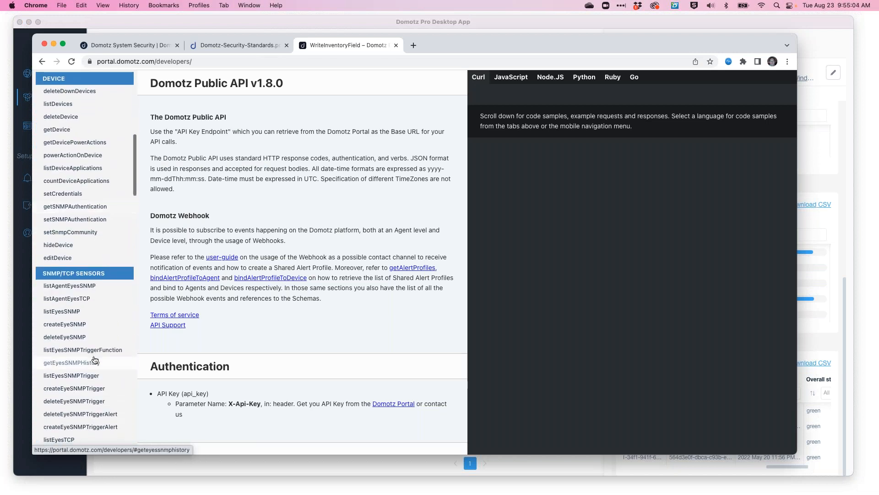
{"action": "scroll", "coordinate": [95, 360], "scroll_direction": "down", "scroll_amount": 5}
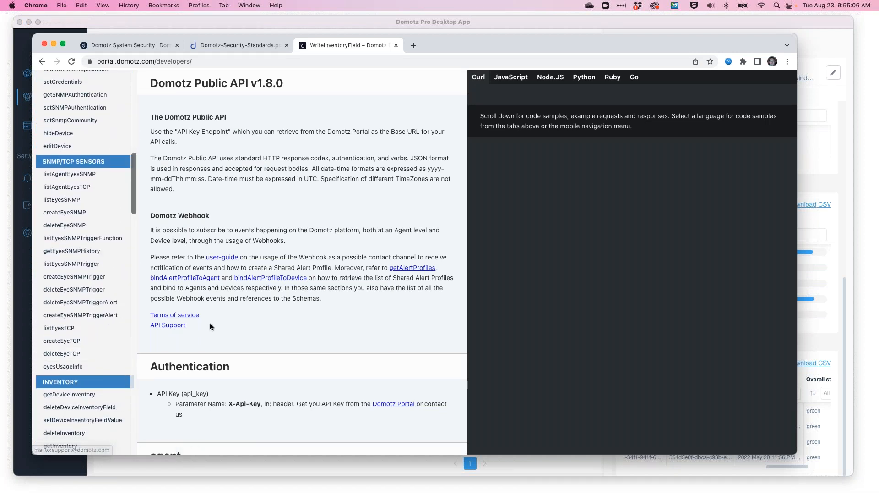
{"action": "scroll", "coordinate": [404, 297], "scroll_direction": "down", "scroll_amount": 2}
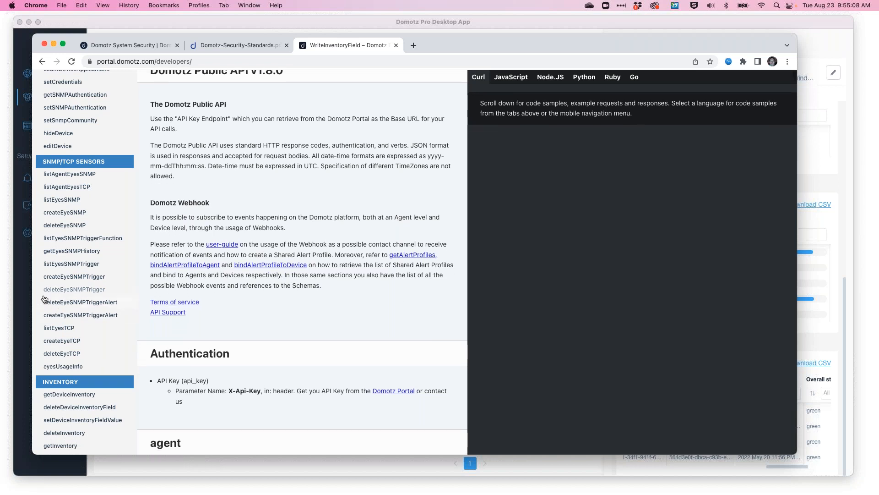
{"action": "scroll", "coordinate": [118, 339], "scroll_direction": "down", "scroll_amount": 12}
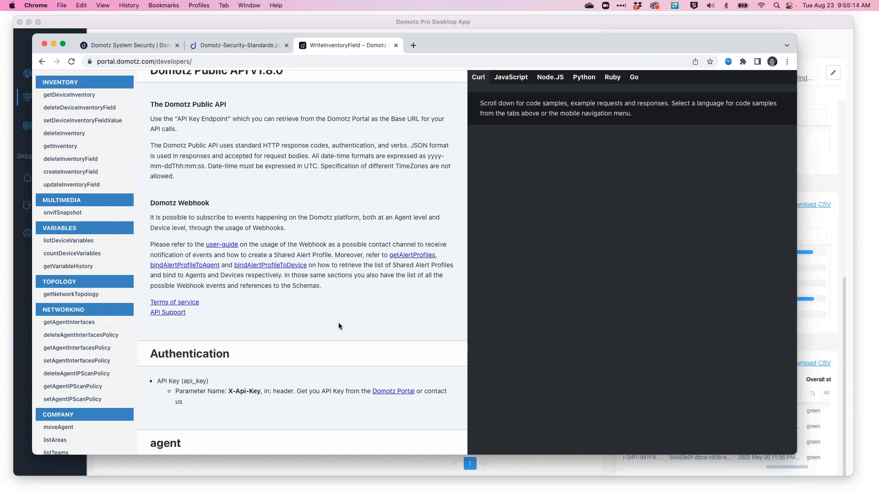
{"action": "scroll", "coordinate": [369, 309], "scroll_direction": "up", "scroll_amount": 1}
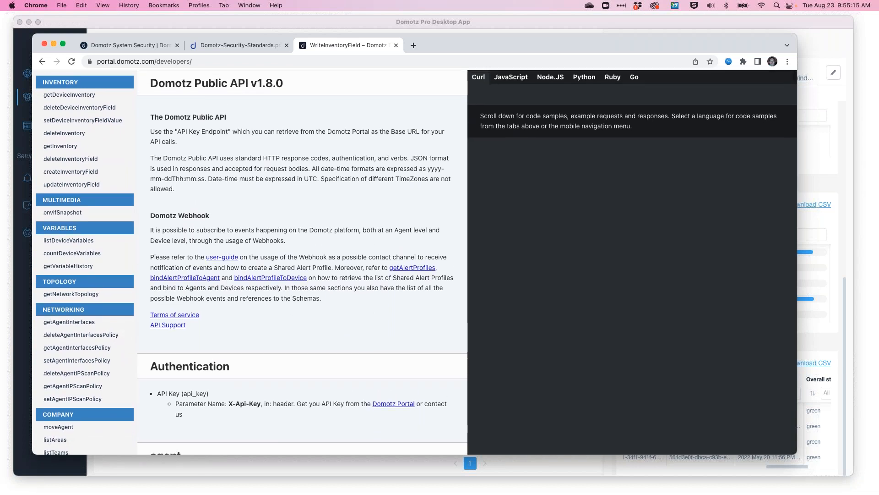
{"action": "scroll", "coordinate": [126, 173], "scroll_direction": "up", "scroll_amount": 5}
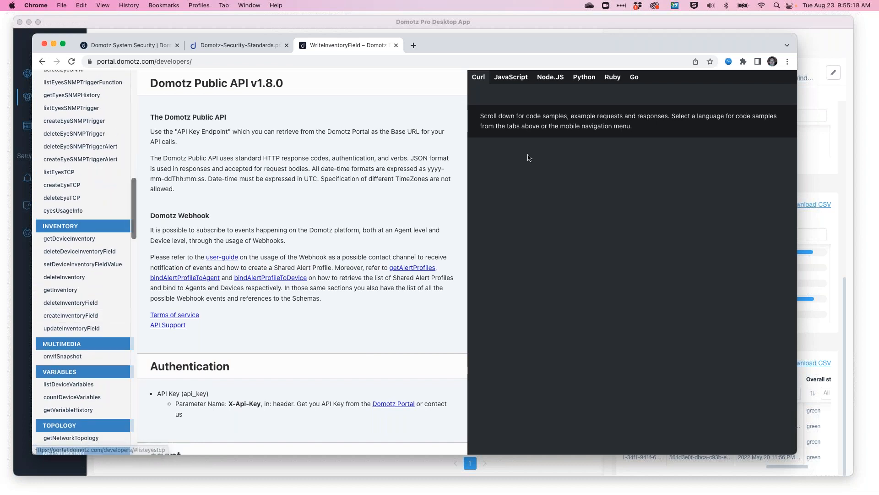
{"action": "left_click", "coordinate": [669, 17]}
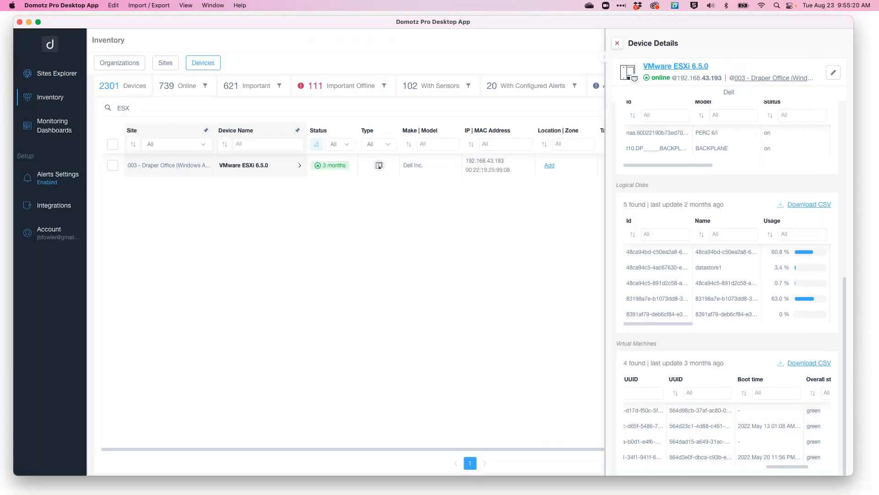